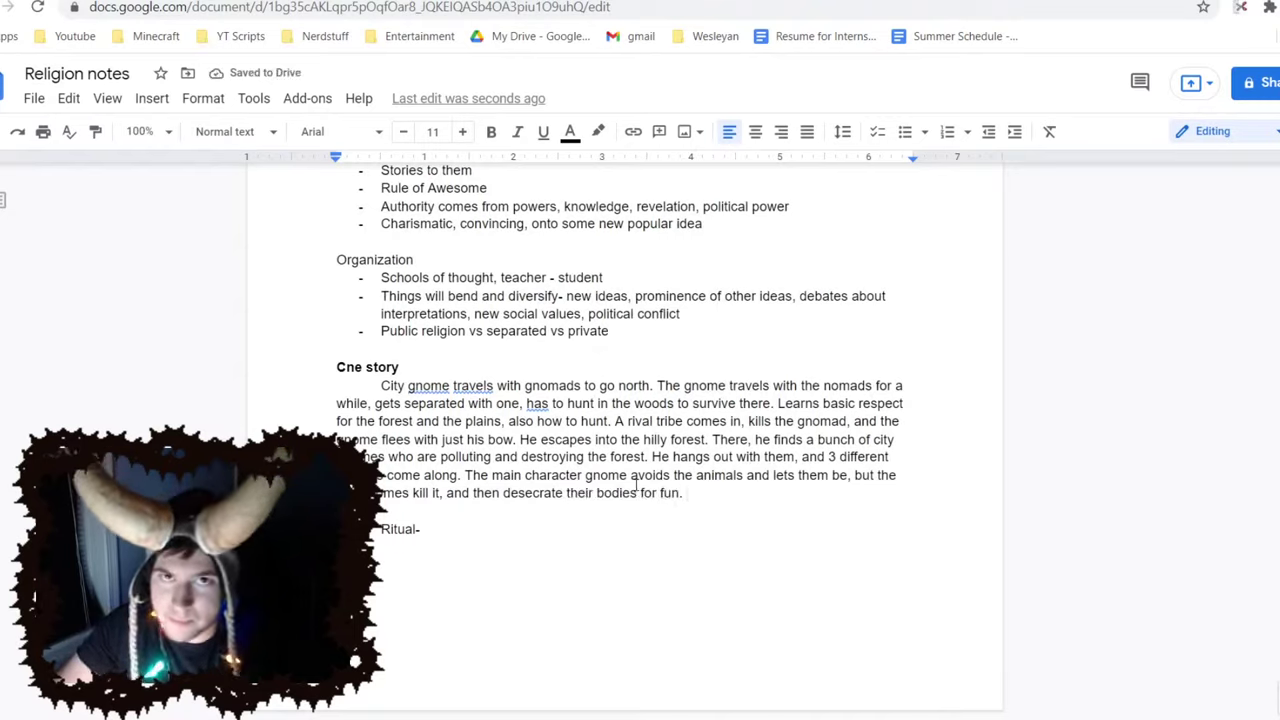
Continue the One story paragraph after "for fun." with "So then, as the city gnomes are leaving the forest,"
{"action": "type", "text": "fun."}
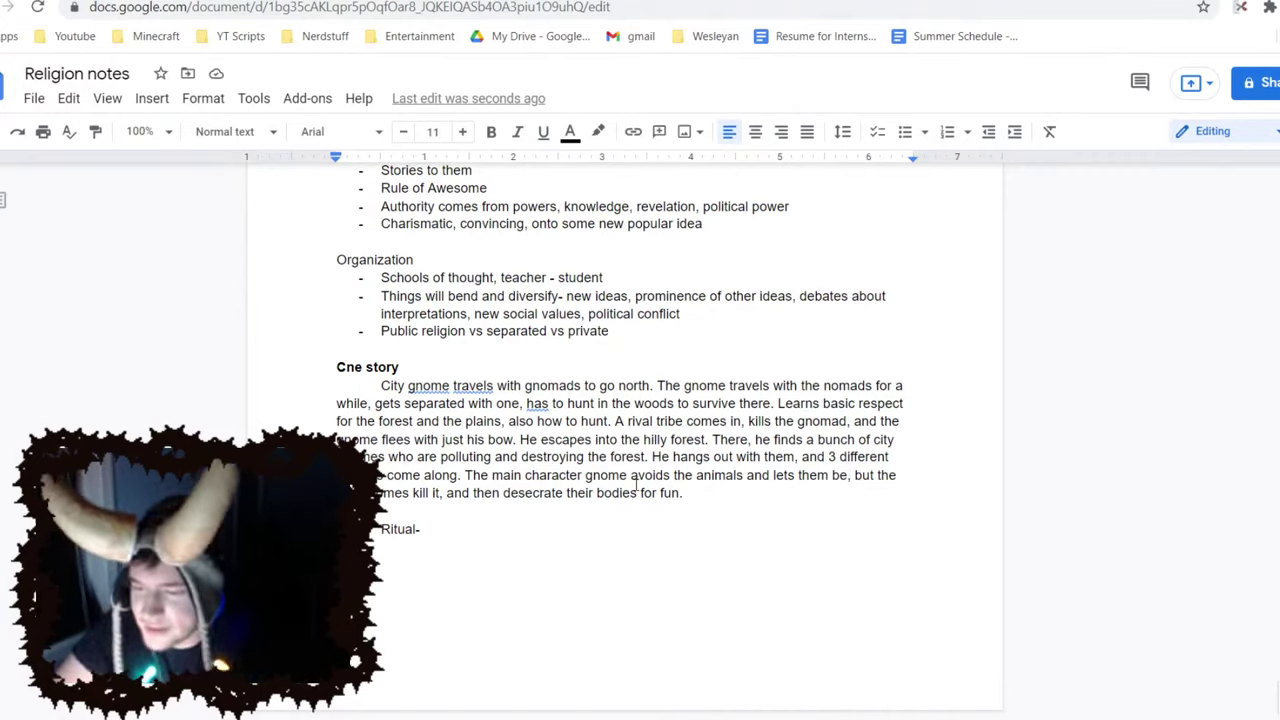
{"action": "type", "text": "So then, "}
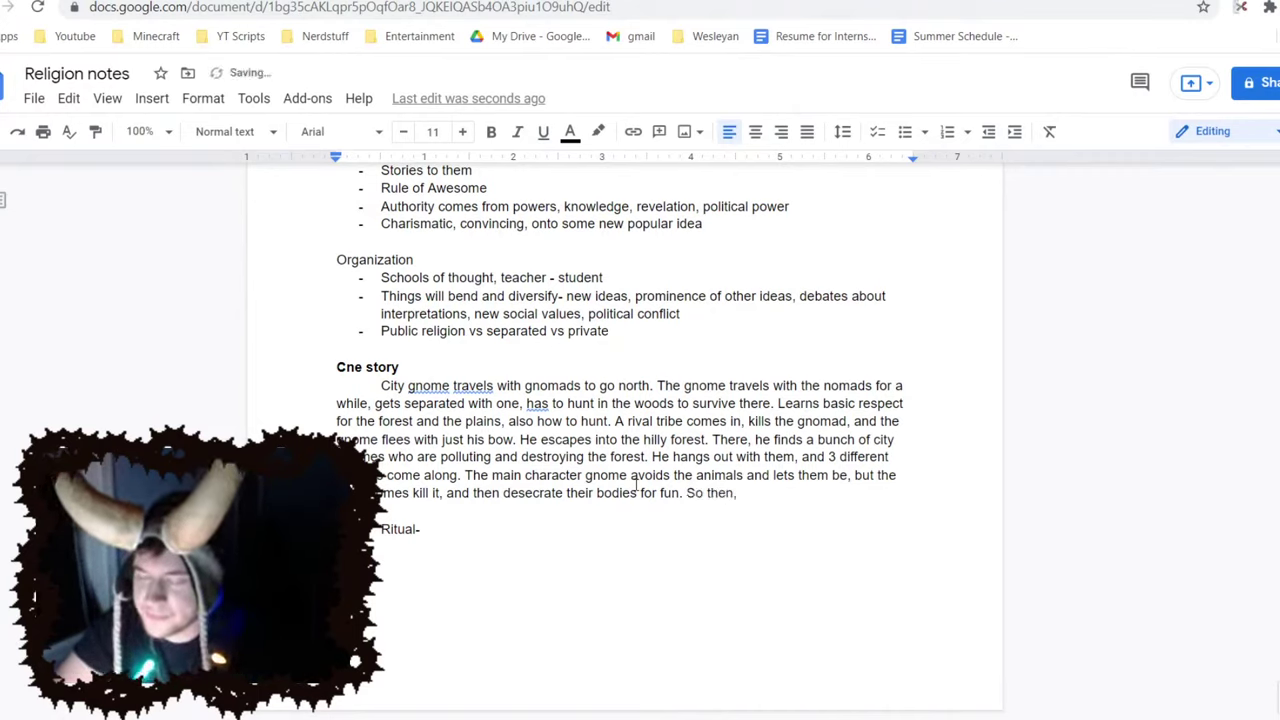
{"action": "type", "text": "as the city s"}
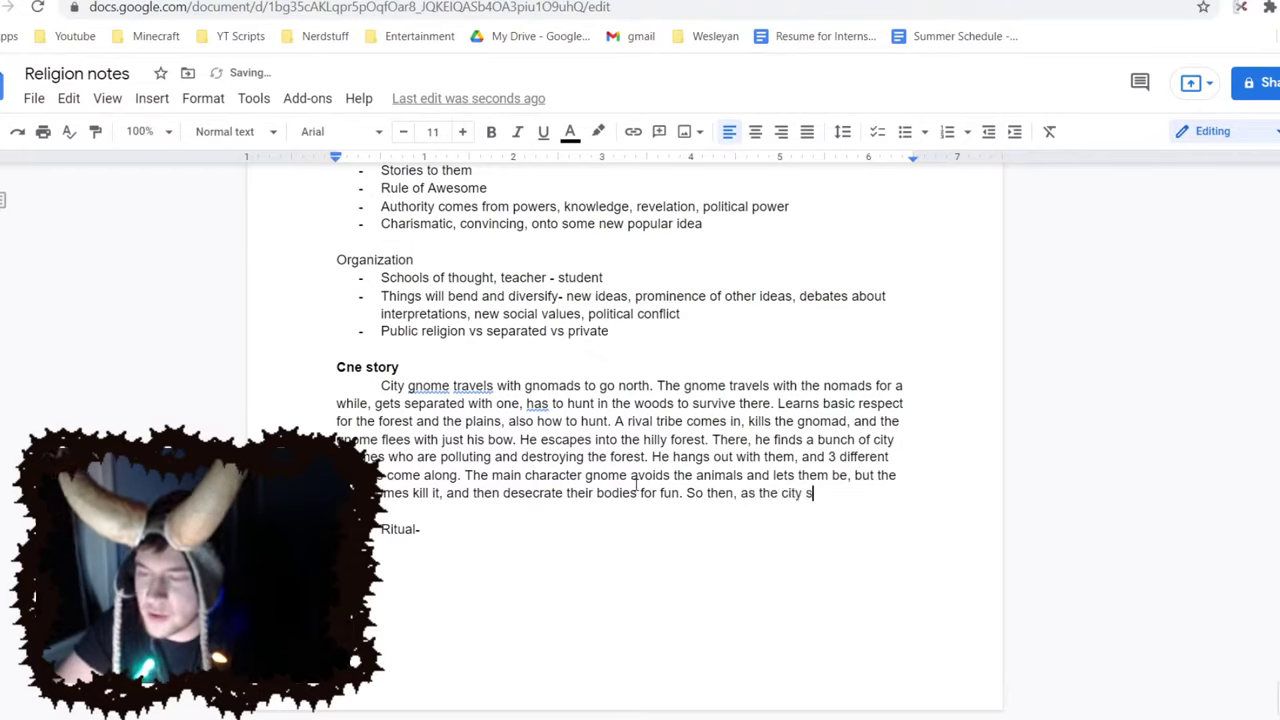
{"action": "key", "text": "BackSpace"}
{"action": "type", "text": "gnomes th"}
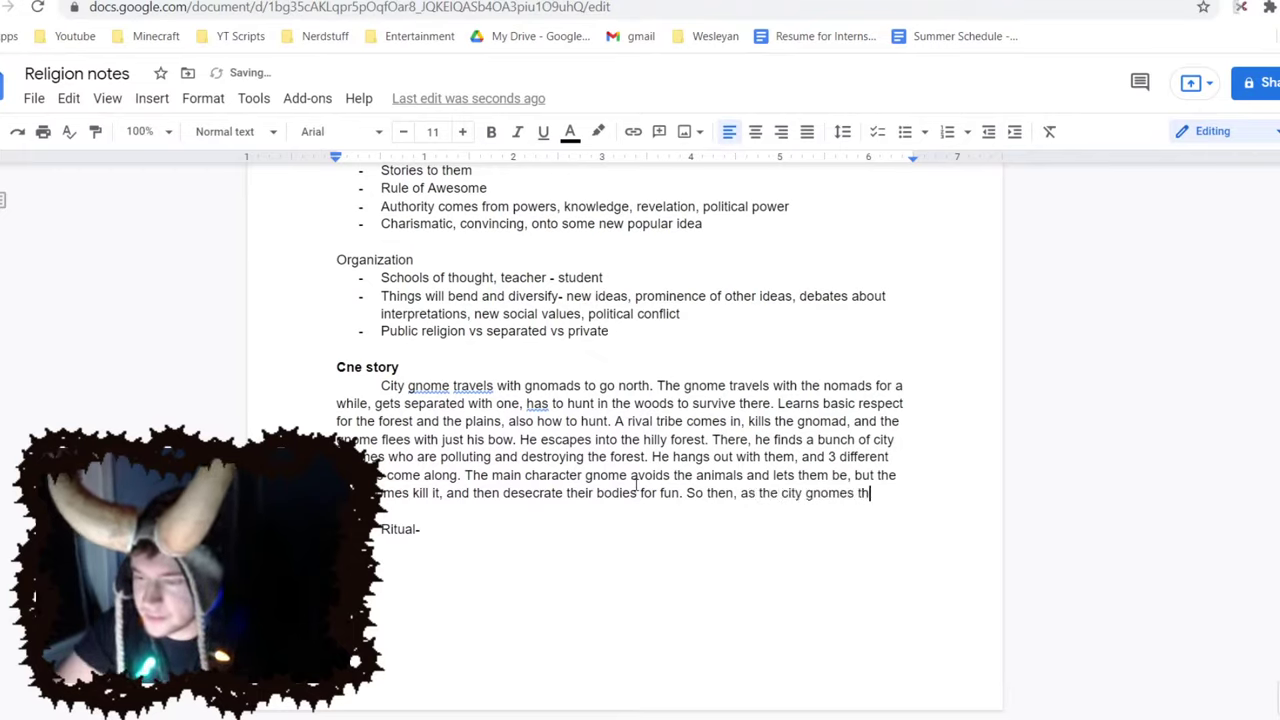
{"action": "key", "text": "BackSpace"}
{"action": "key", "text": "BackSpace"}
{"action": "type", "text": "are around the forest, "}
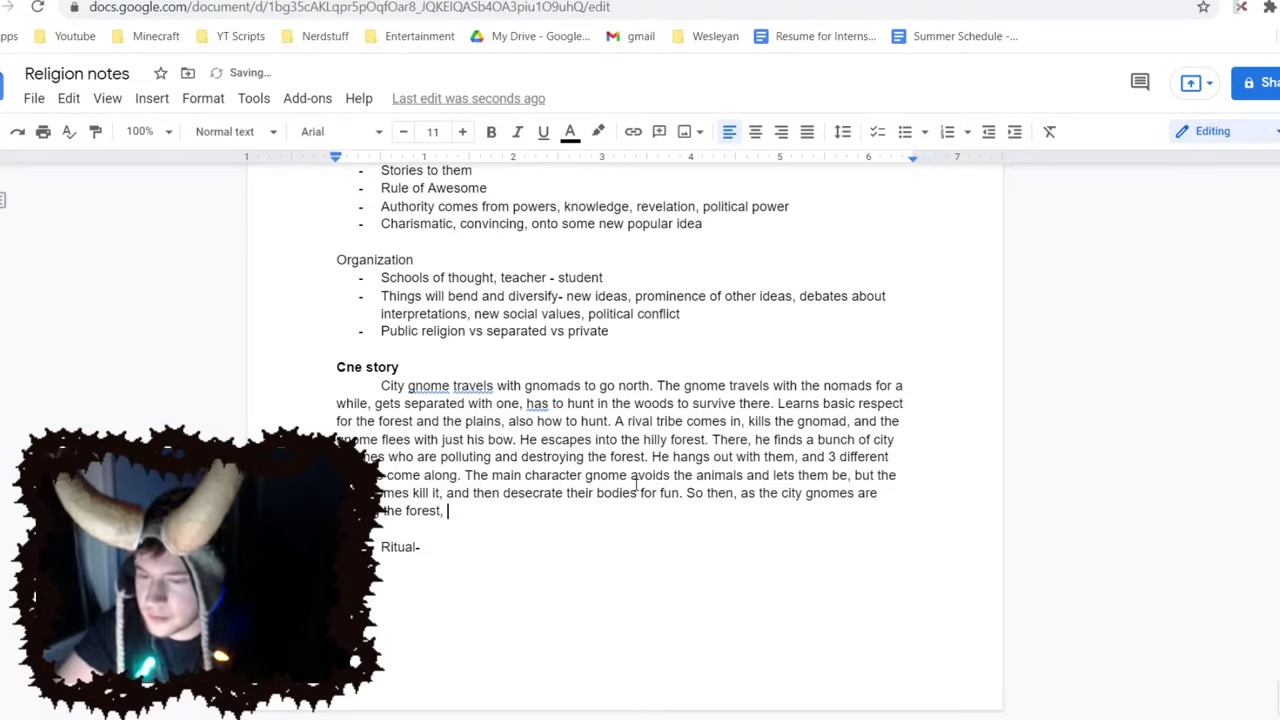
Complete the sentence with "lightning strikes the grassland, and traps them in, killing them all, excpet our main character gnome."
{"action": "type", "text": "lightning str"}
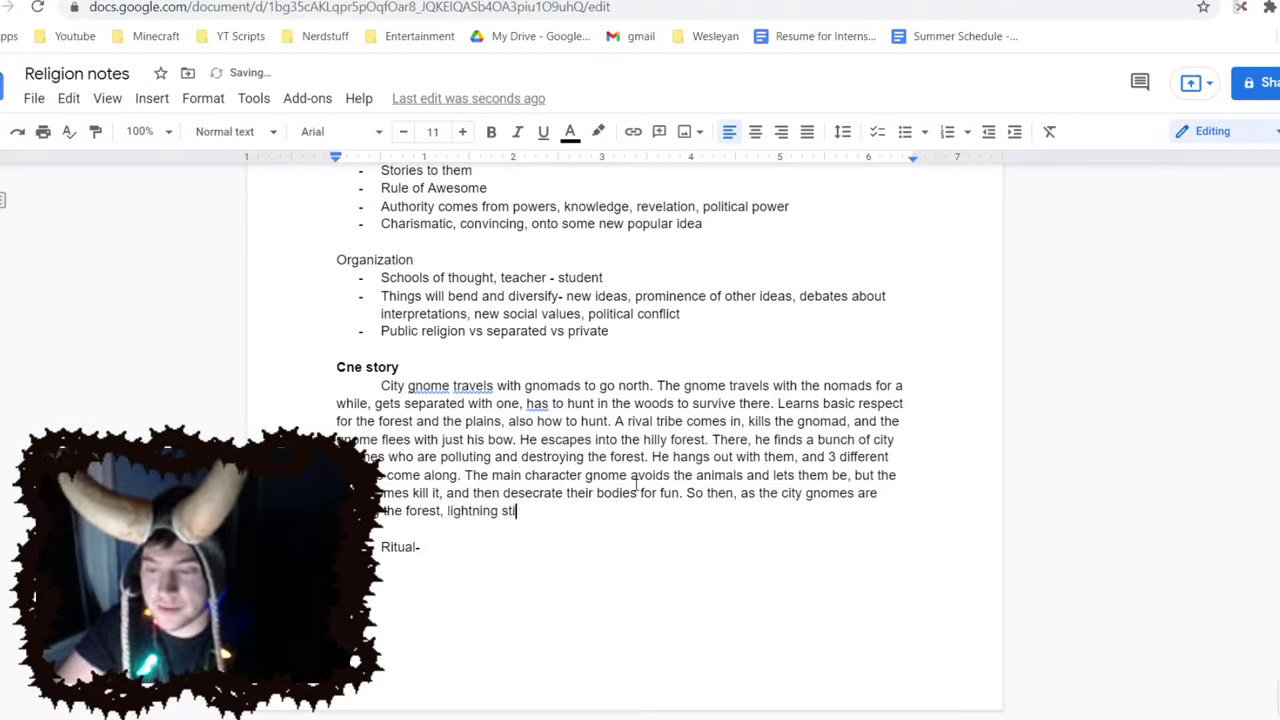
{"action": "type", "text": "ikes the grassland"}
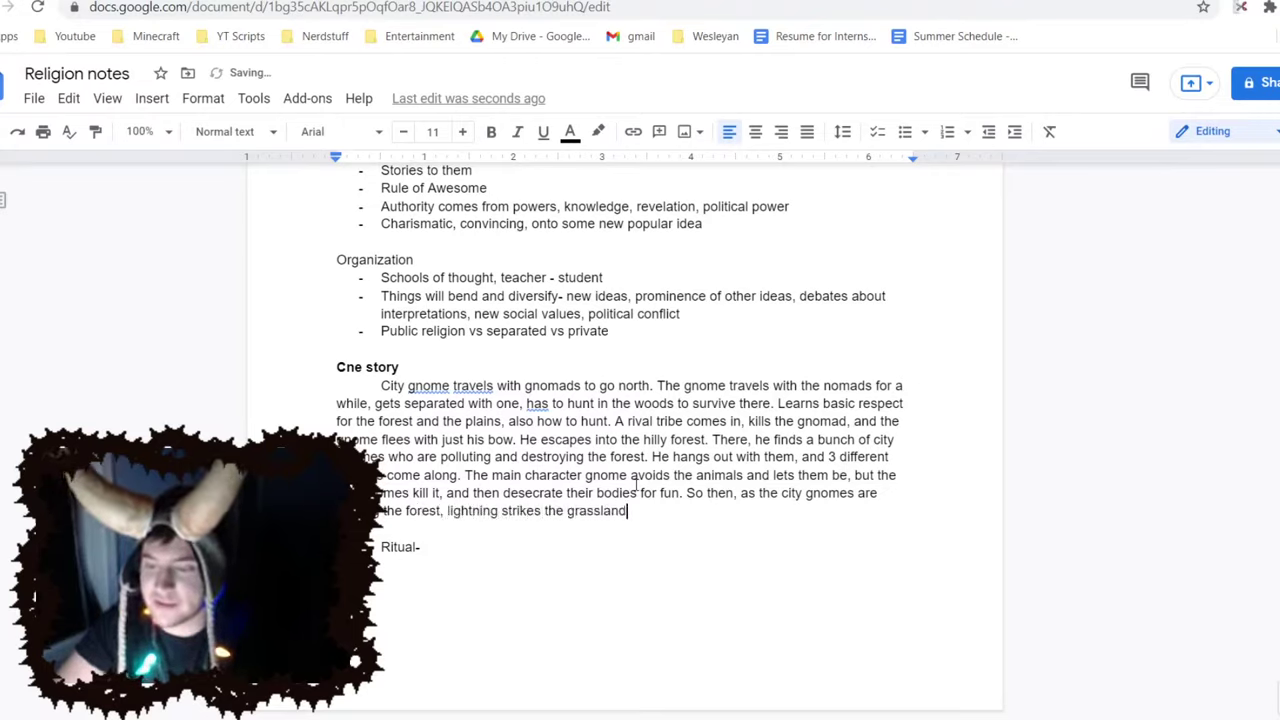
{"action": "type", "text": ", and traps them in"}
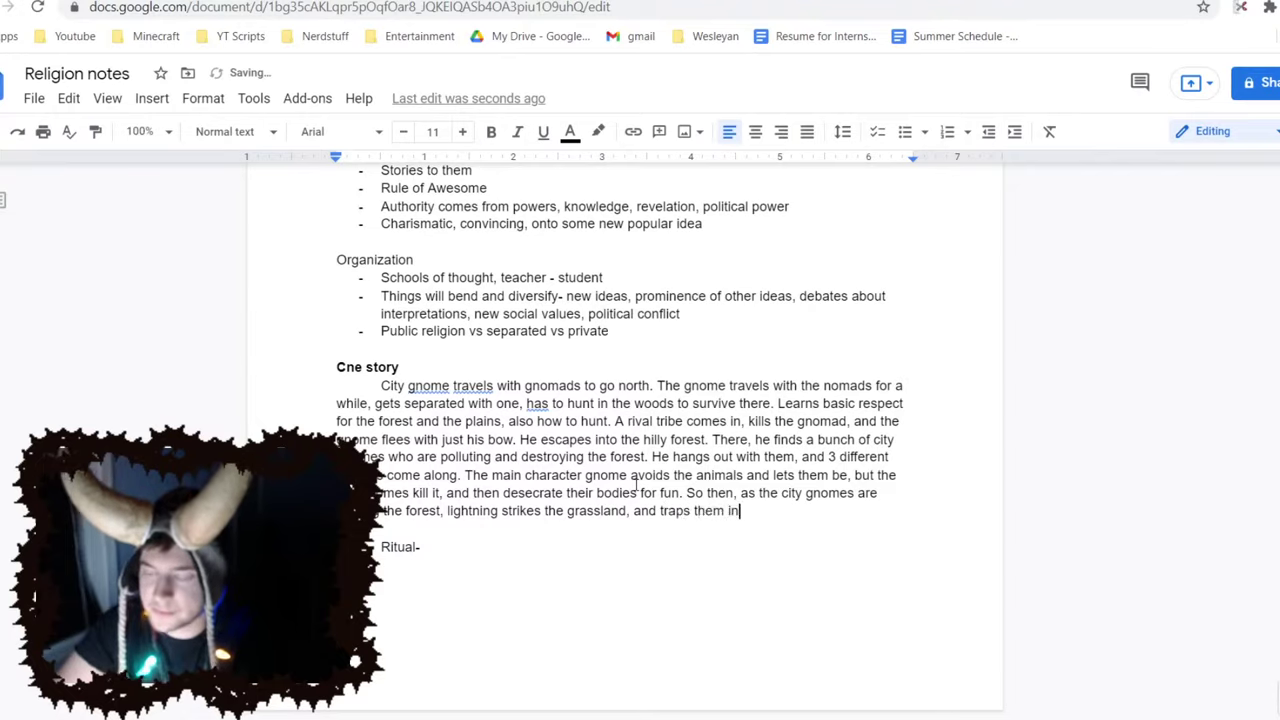
{"action": "type", "text": ", killing them all."}
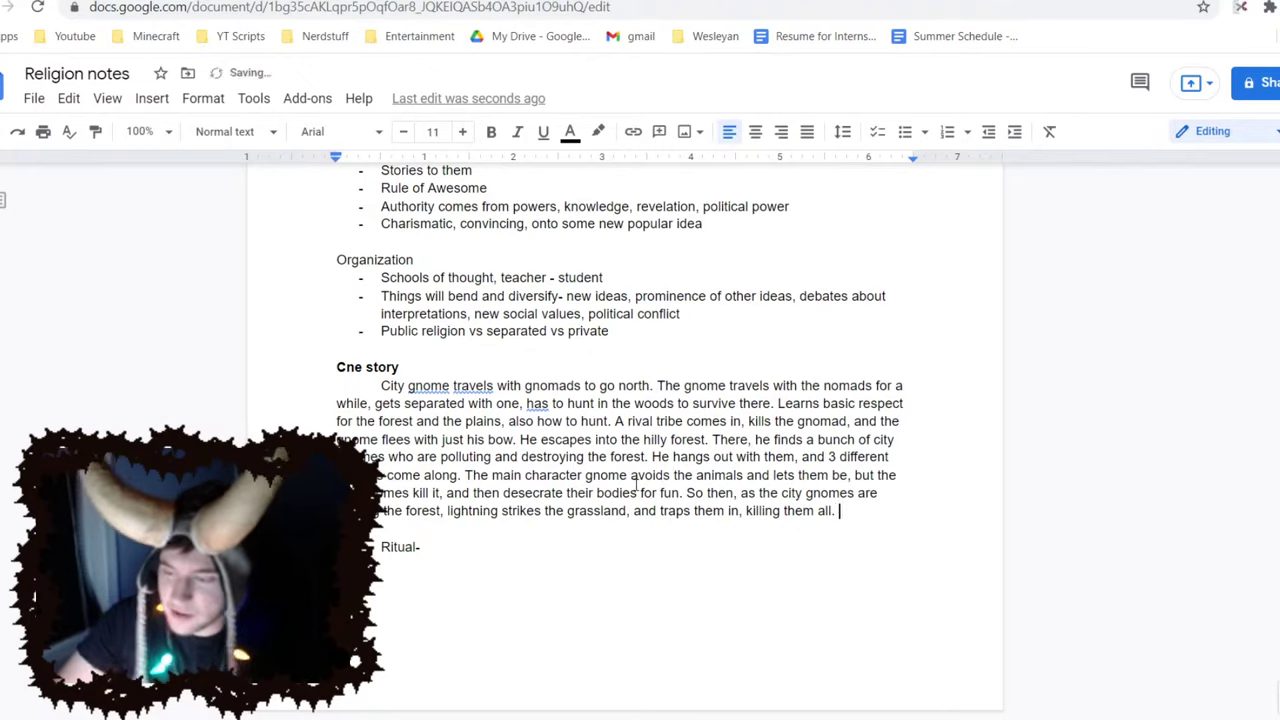
{"action": "type", "text": "e"}
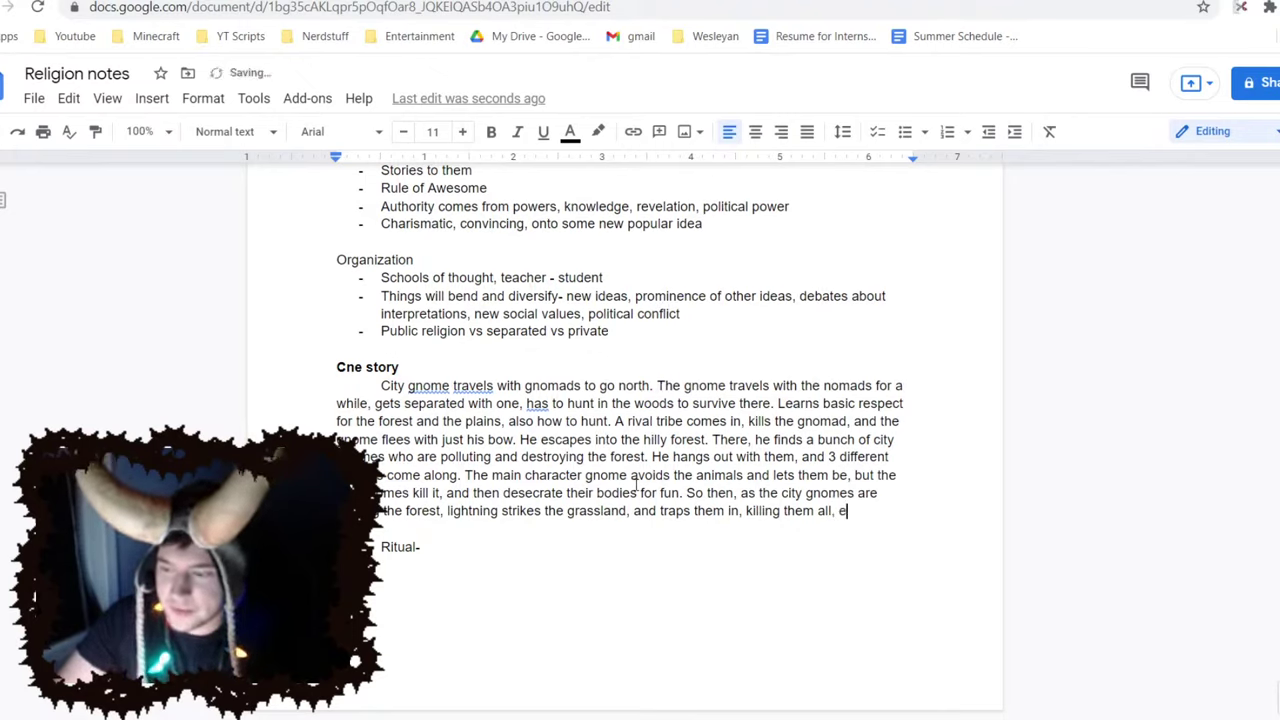
{"action": "type", "text": "xcpet our "}
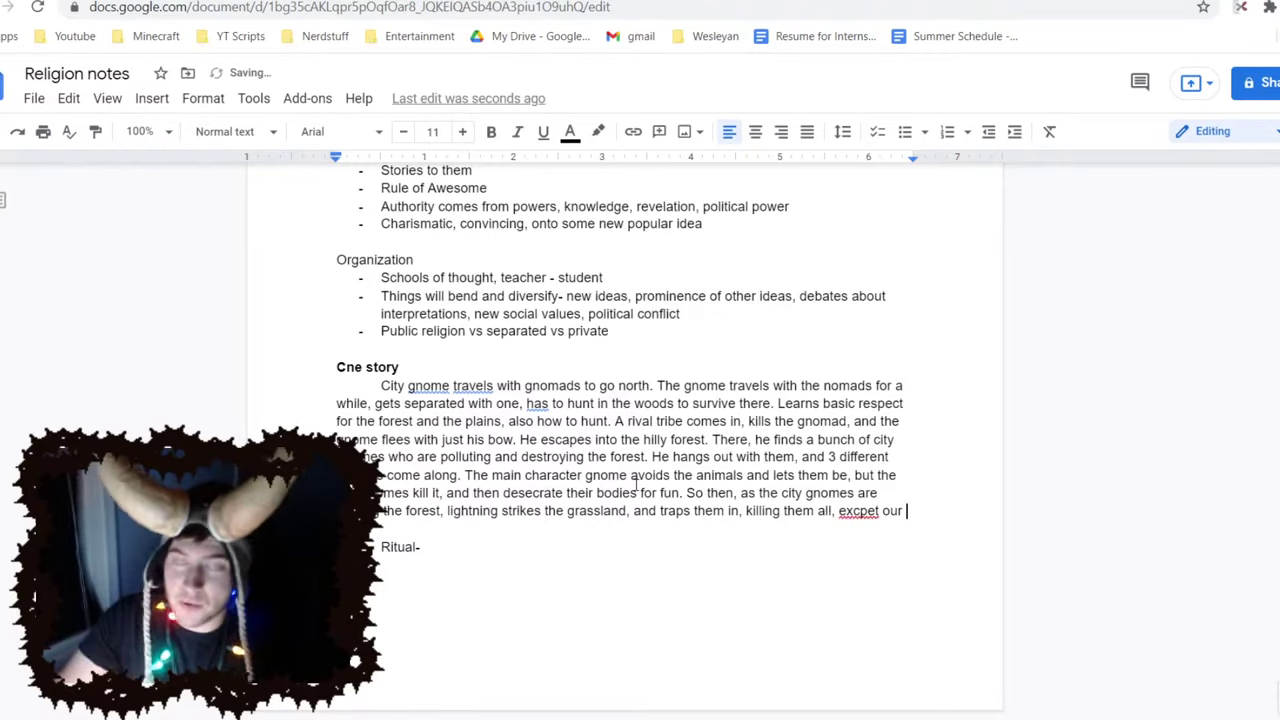
{"action": "type", "text": "main character "}
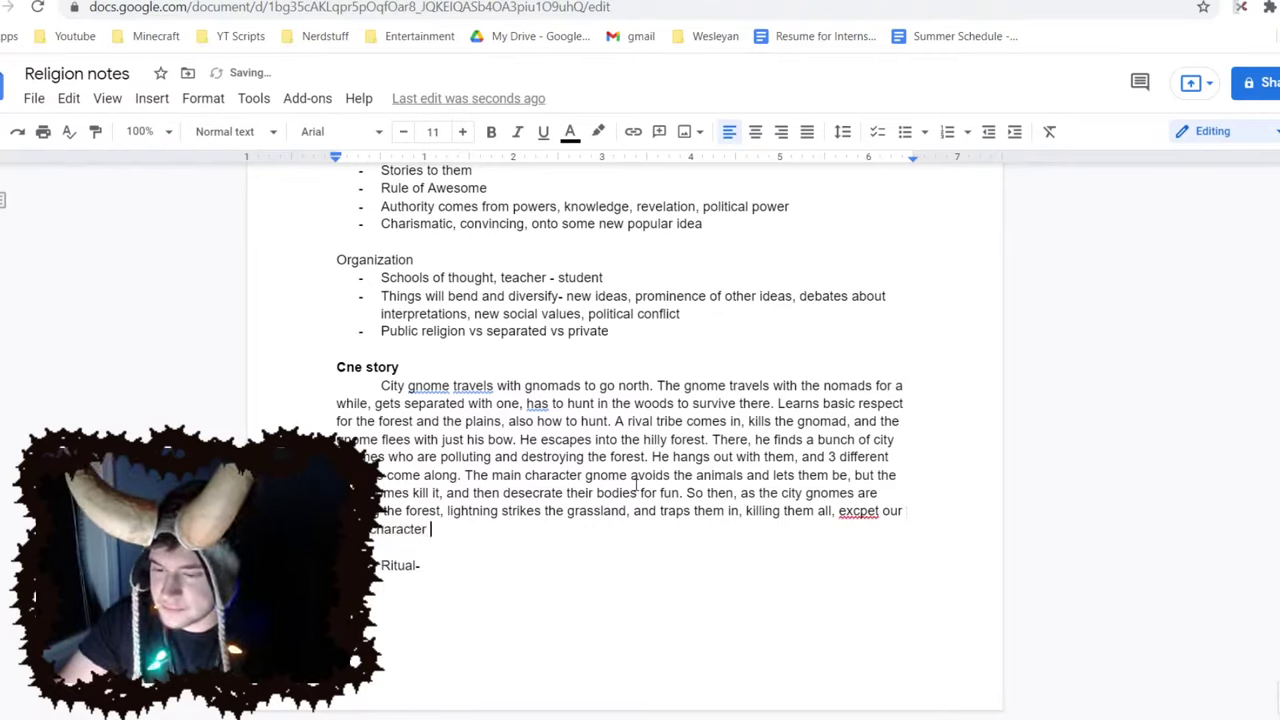
{"action": "type", "text": "gnome. The "}
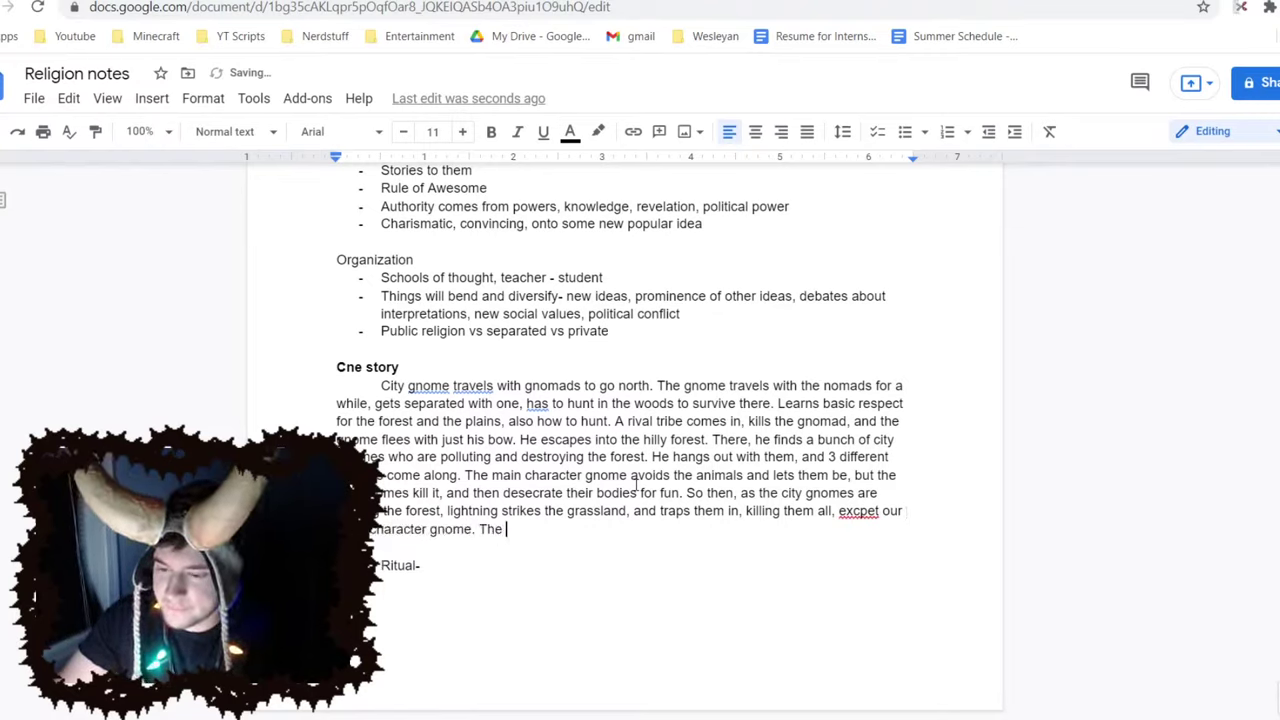
Begin the following story sentence with "The main character gnome runs into a pond"
{"action": "type", "text": "main character "}
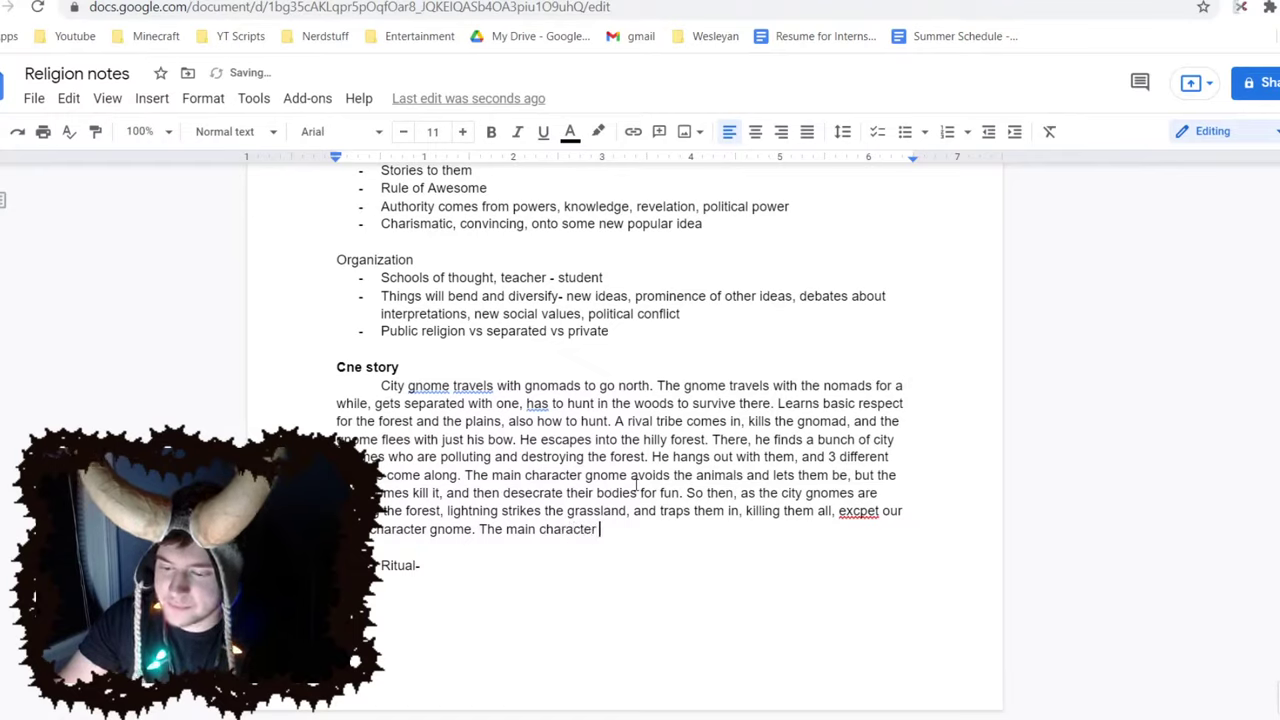
{"action": "type", "text": "gnome runs "}
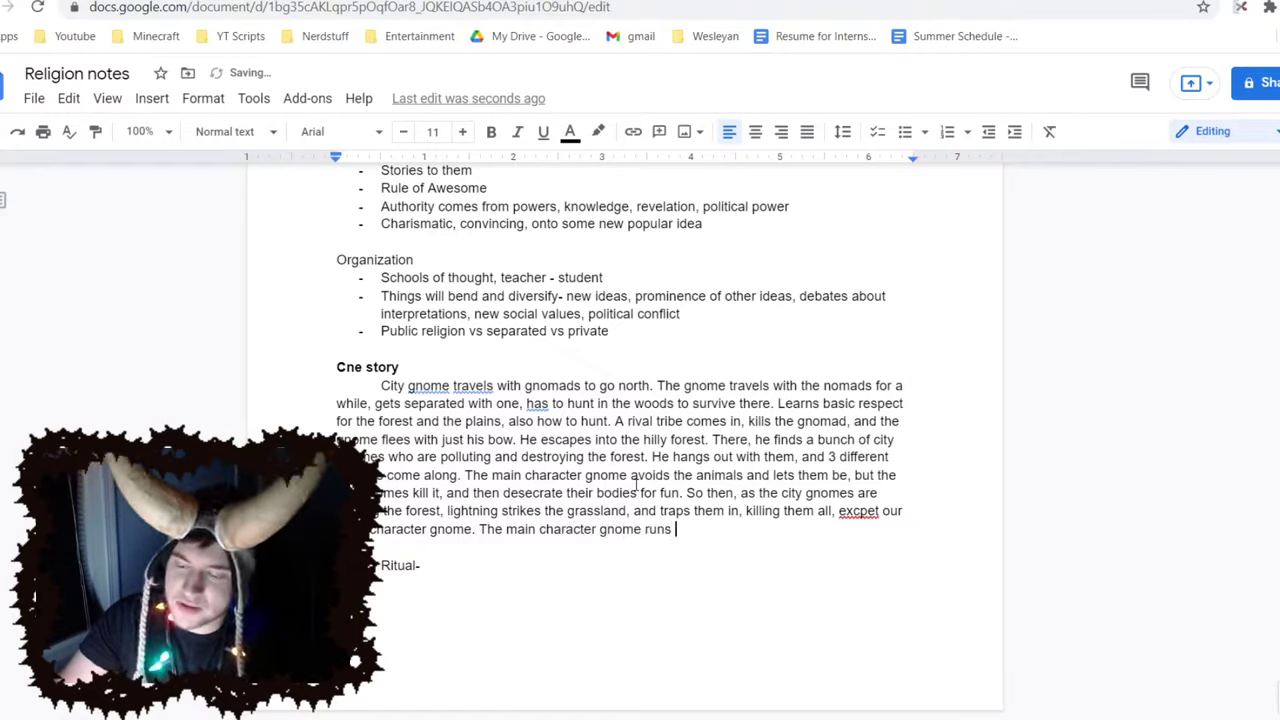
{"action": "type", "text": "into a lake"}
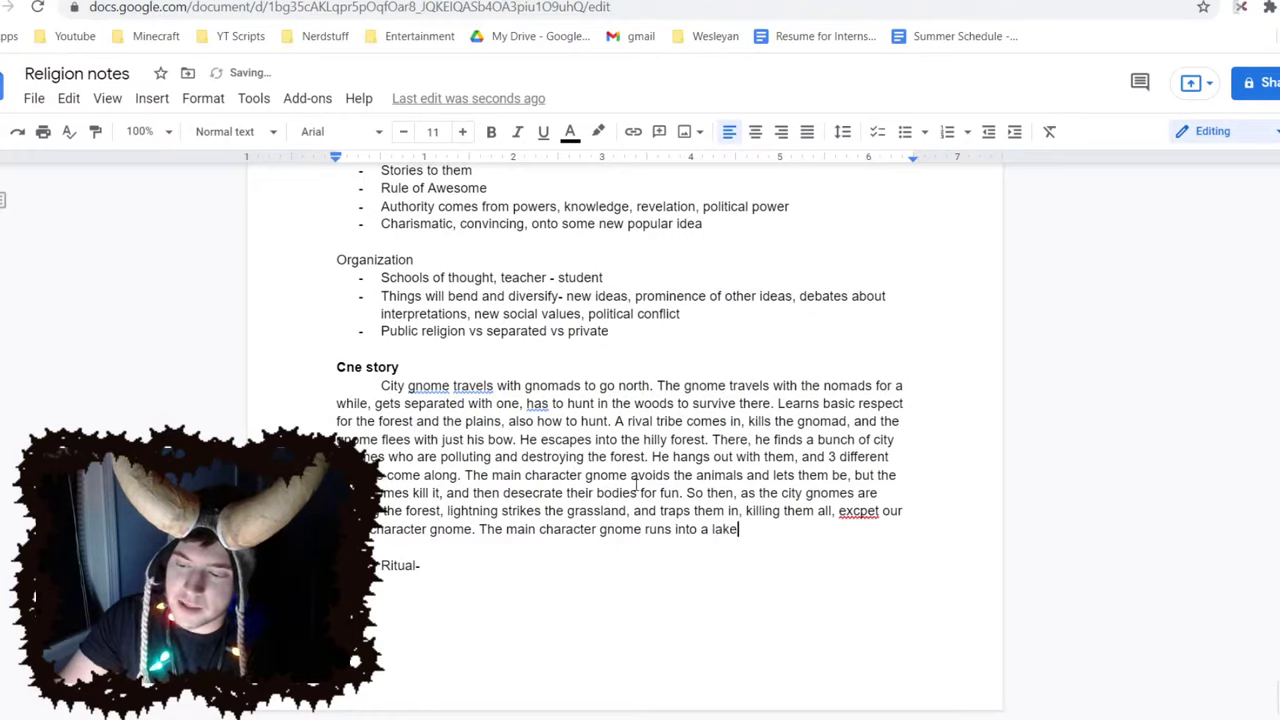
{"action": "key", "text": "BackSpace"}
{"action": "key", "text": "BackSpace"}
{"action": "key", "text": "BackSpace"}
{"action": "key", "text": "BackSpace"}
{"action": "type", "text": "pond"}
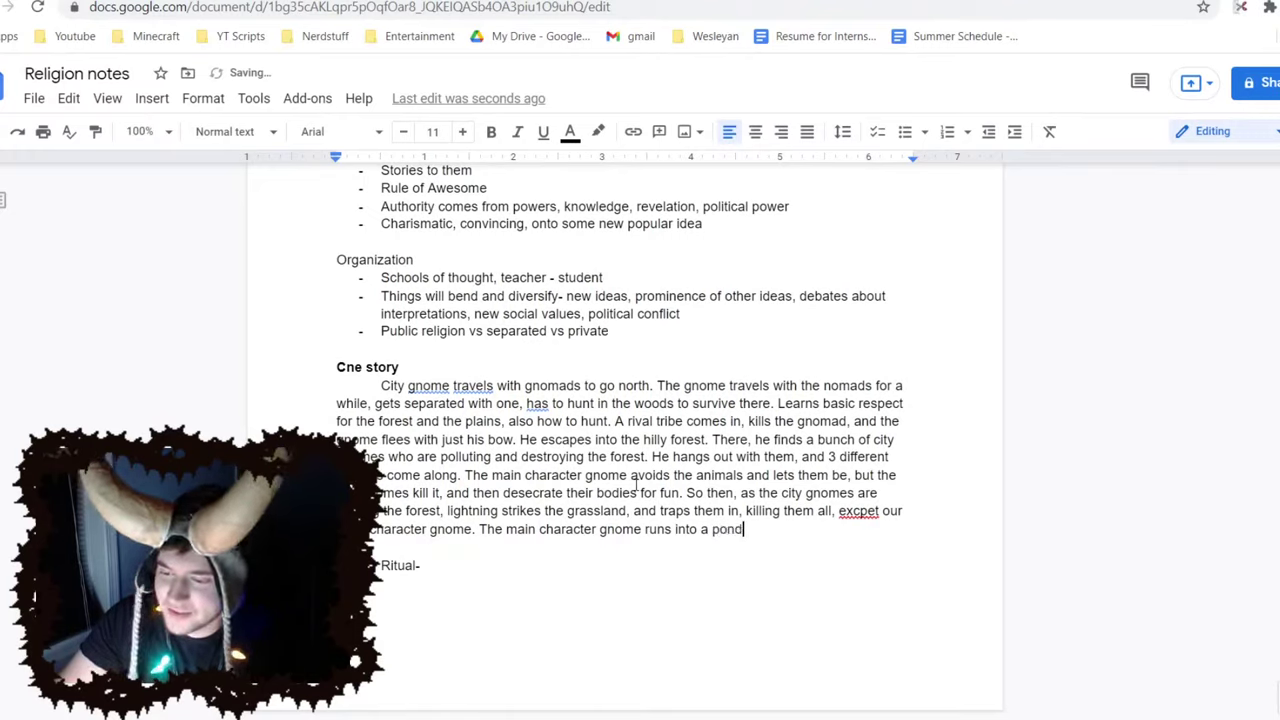
Finish the pond sentence with "and survives on an island there, where he has a mystical vision."
{"action": "type", "text": " and survives on and"}
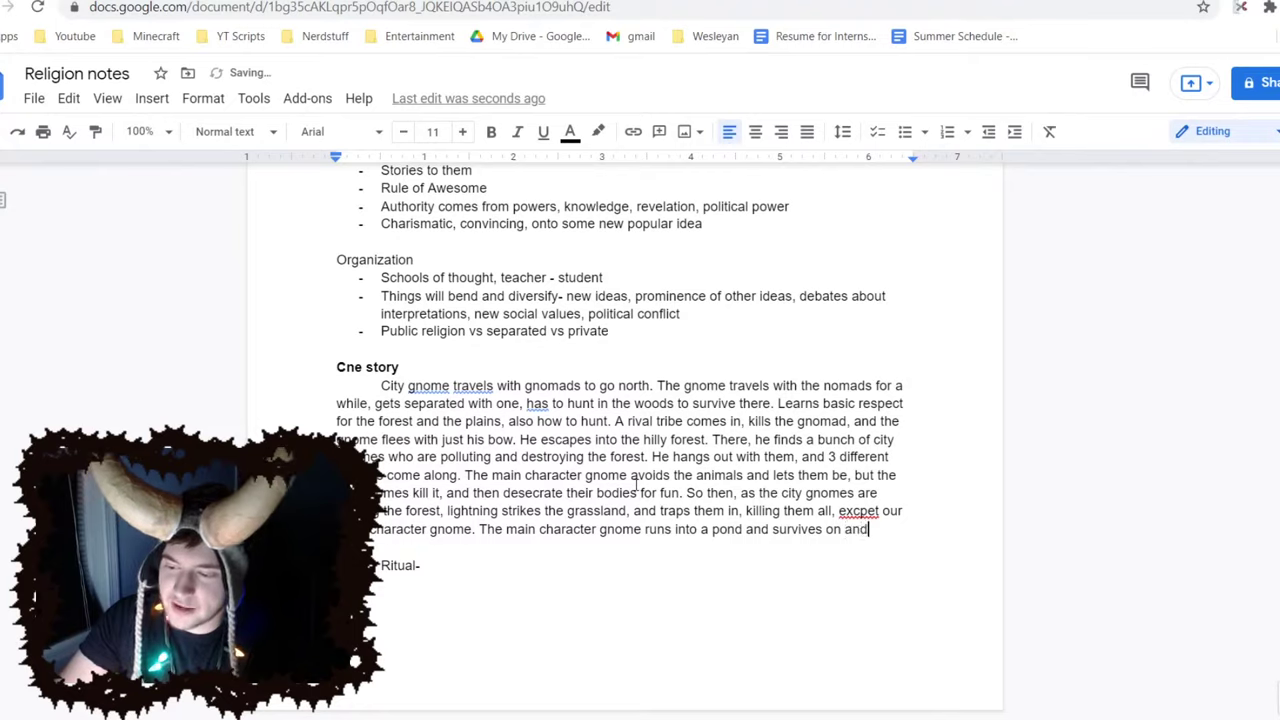
{"action": "key", "text": "BackSpace"}
{"action": "type", "text": "island"}
{"action": "key", "text": "Return"}
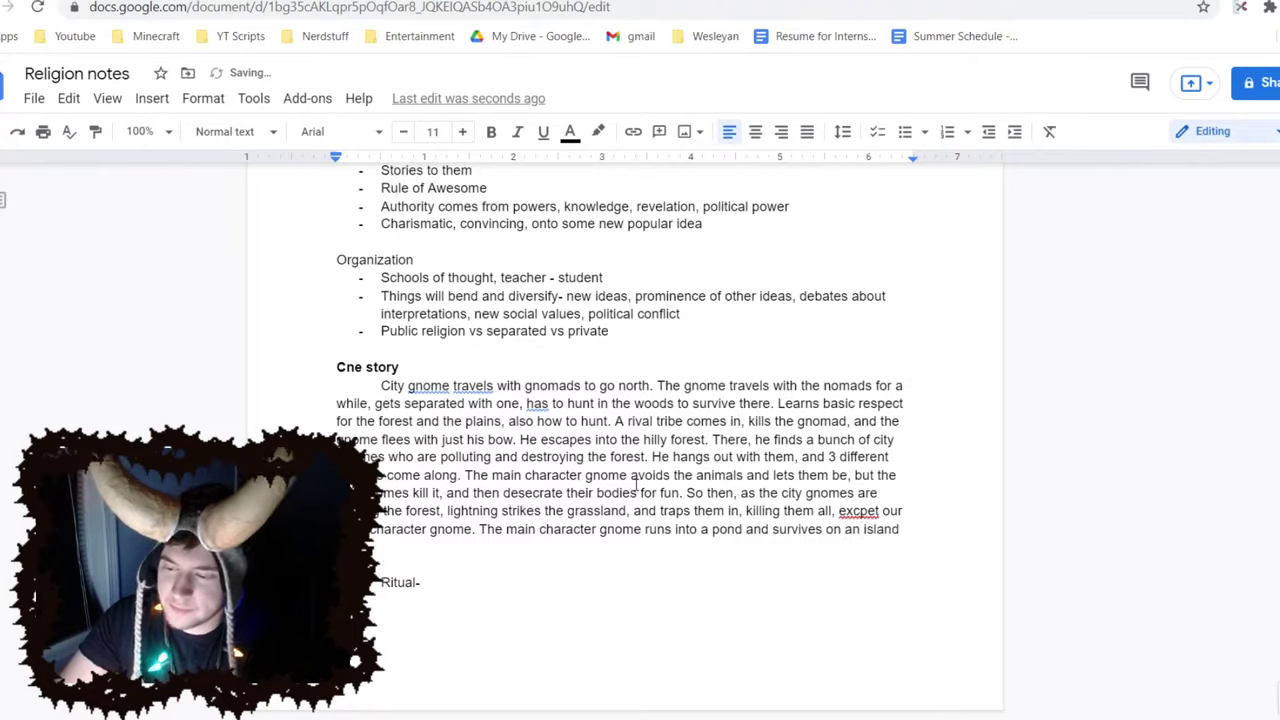
{"action": "type", "text": "where he has a m"}
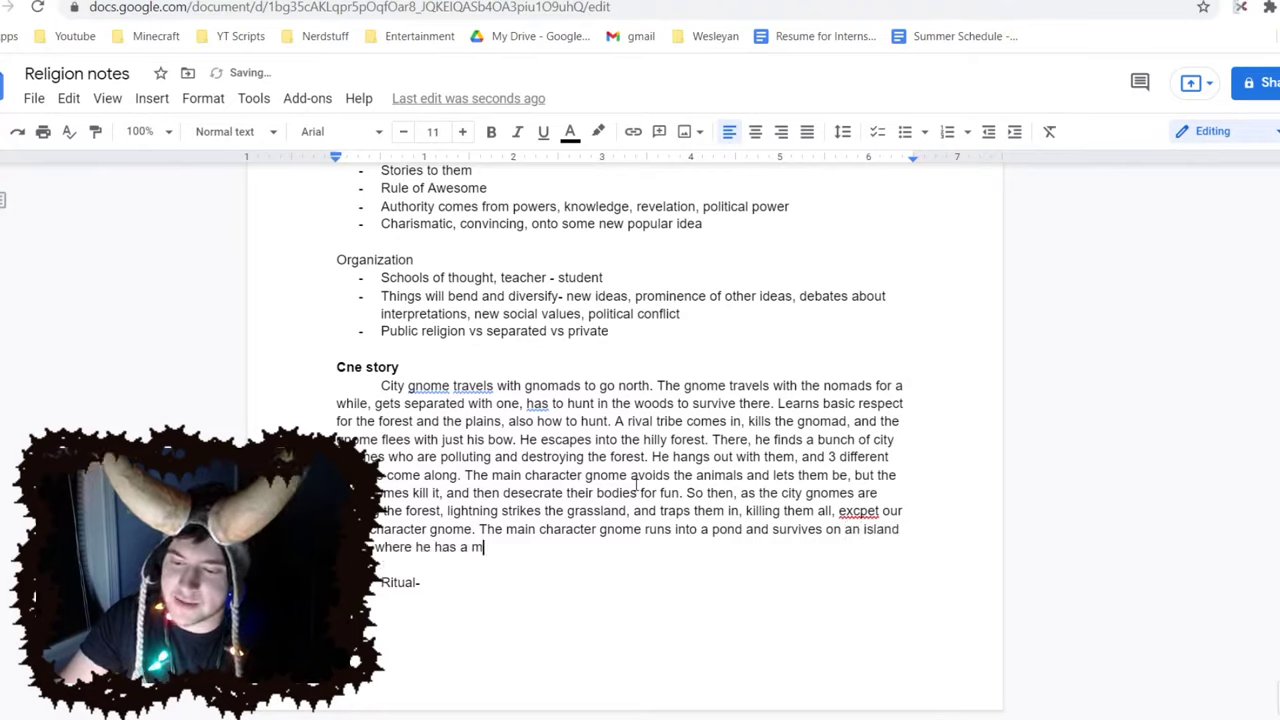
{"action": "type", "text": "ysitical vision."}
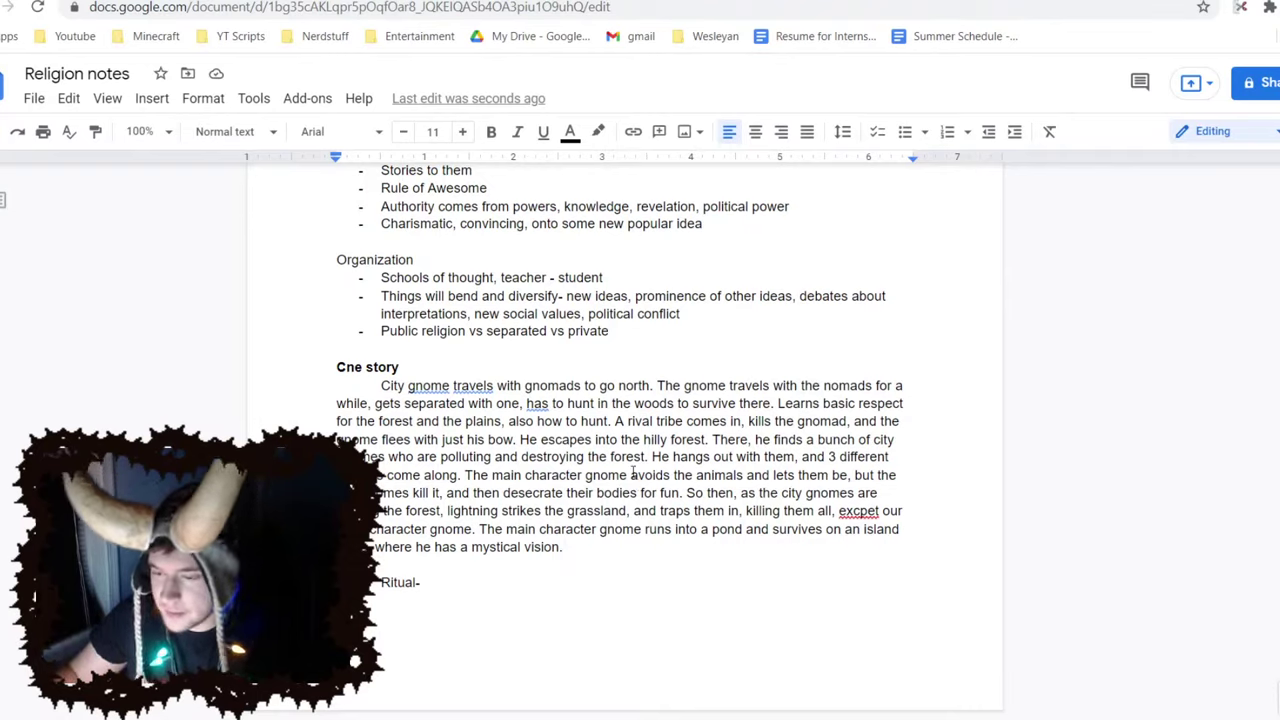
Delete "avoids" after "The main character gnome" and split the remaining text off with a blank line between
{"action": "left_click_drag", "start_coordinate": [670, 475], "coordinate": [631, 476]}
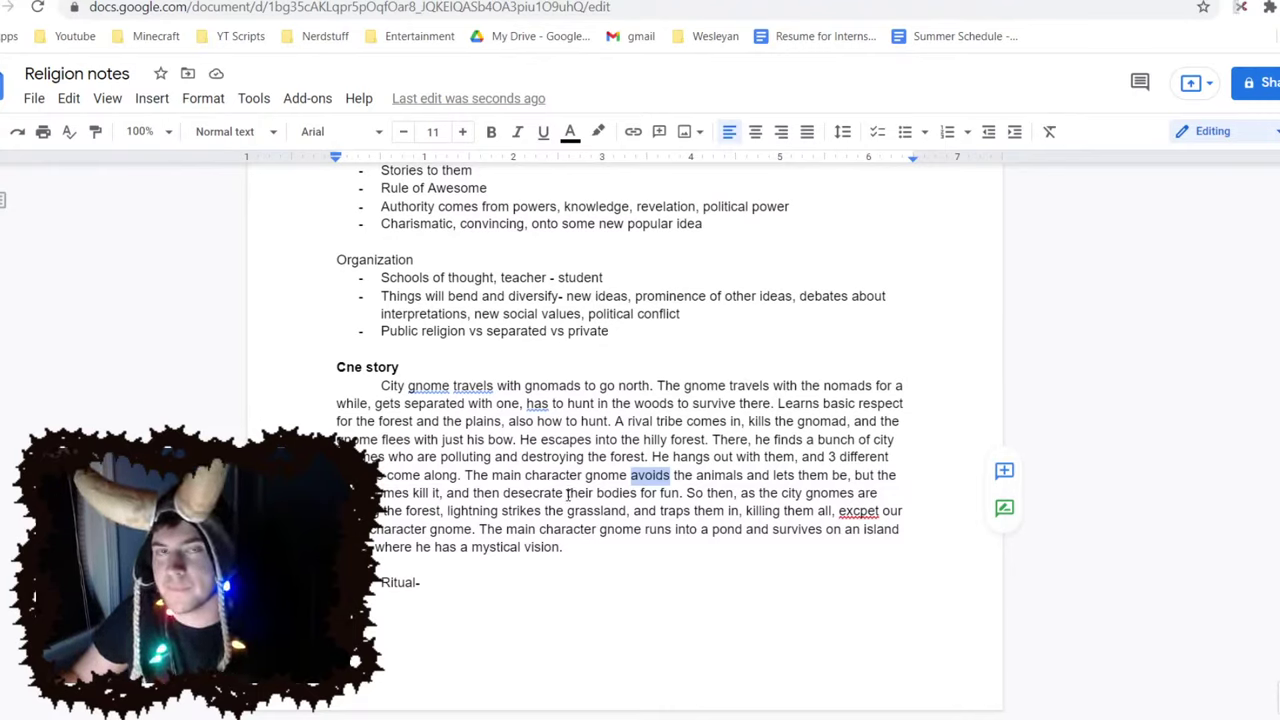
{"action": "key", "text": "BackSpace"}
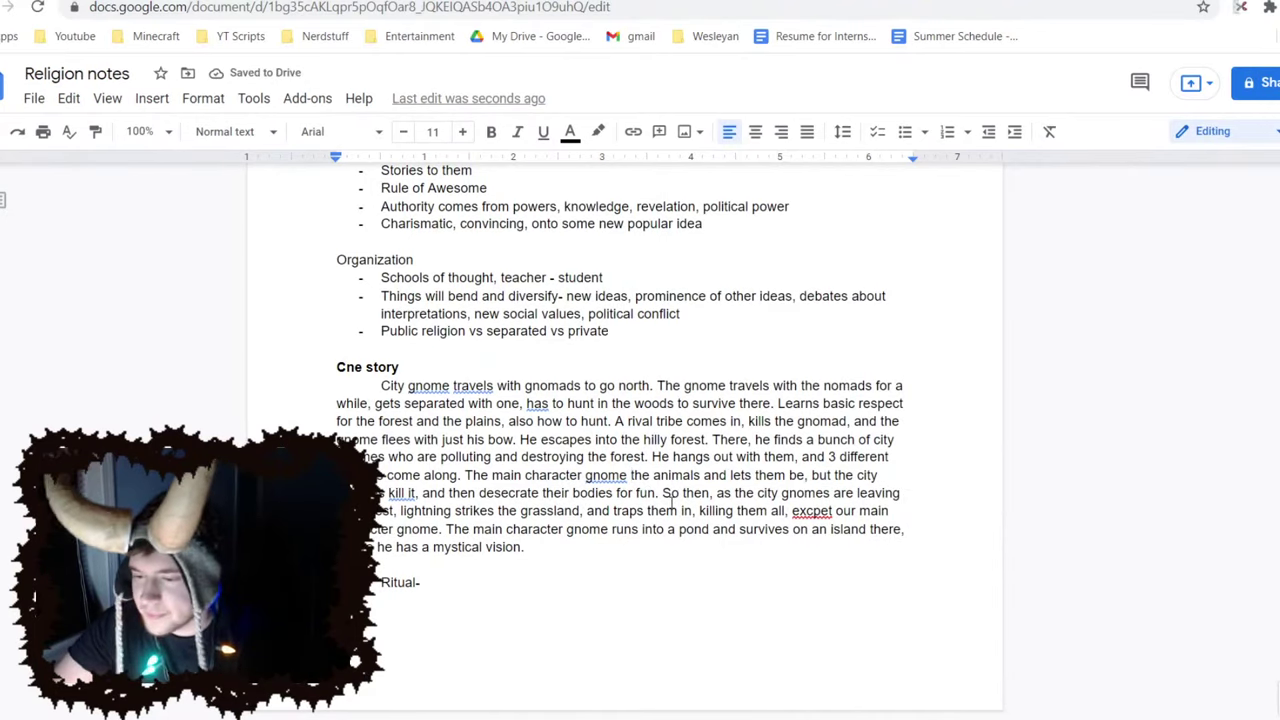
{"action": "key", "text": "Return"}
{"action": "key", "text": "Return"}
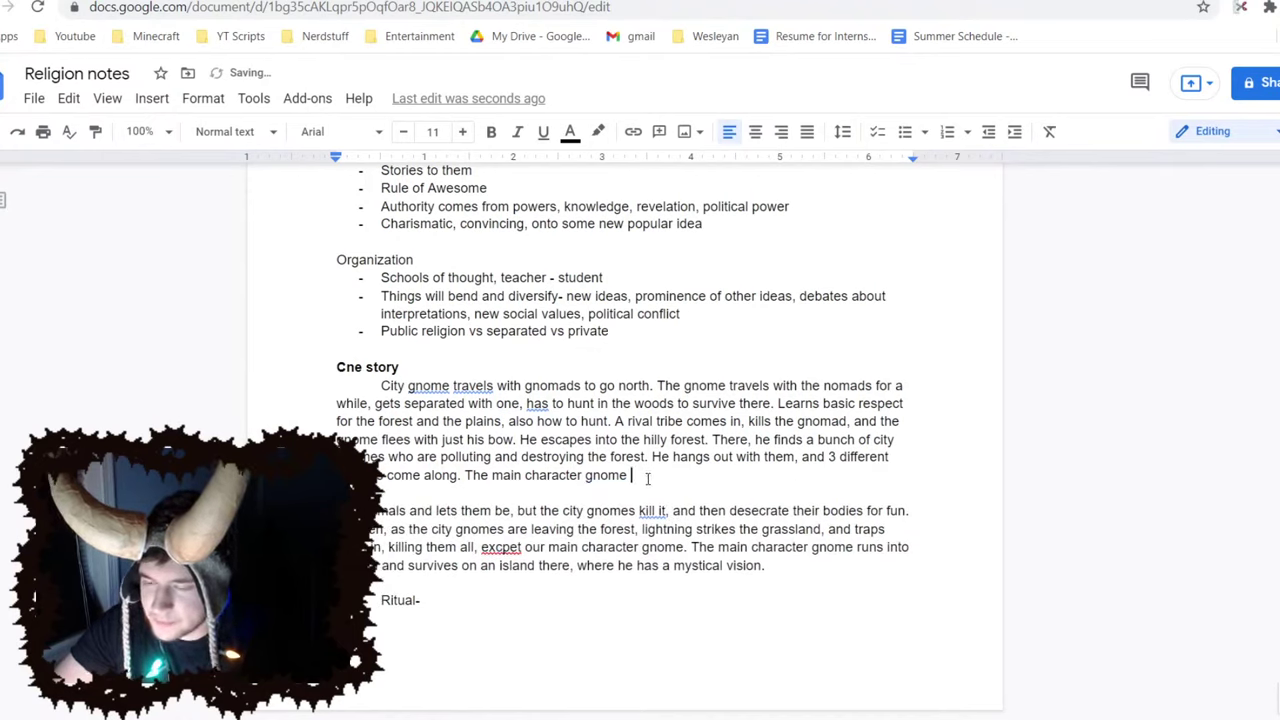
{"action": "type", "text": "sees these"}
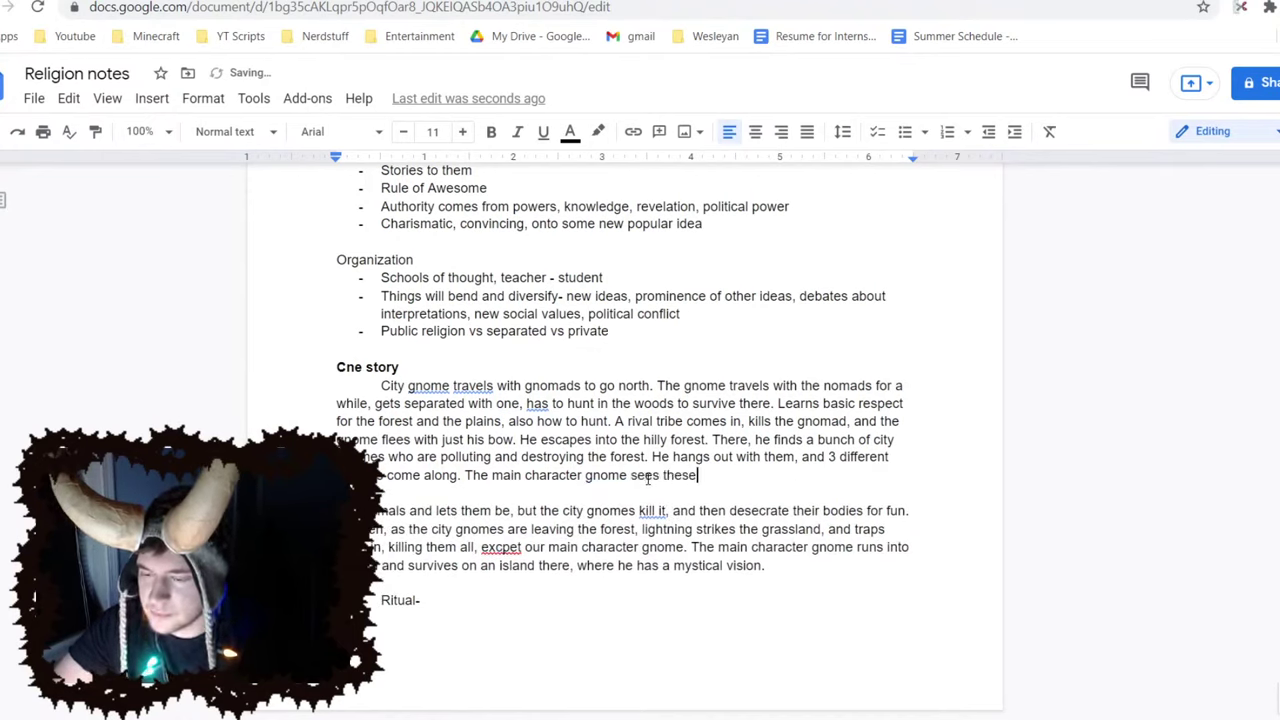
{"action": "key", "text": "BackSpace"}
{"action": "key", "text": "BackSpace"}
{"action": "key", "text": "BackSpace"}
{"action": "key", "text": "BackSpace"}
{"action": "key", "text": "BackSpace"}
{"action": "key", "text": "BackSpace"}
{"action": "key", "text": "BackSpace"}
{"action": "key", "text": "BackSpace"}
{"action": "key", "text": "BackSpace"}
{"action": "key", "text": "BackSpace"}
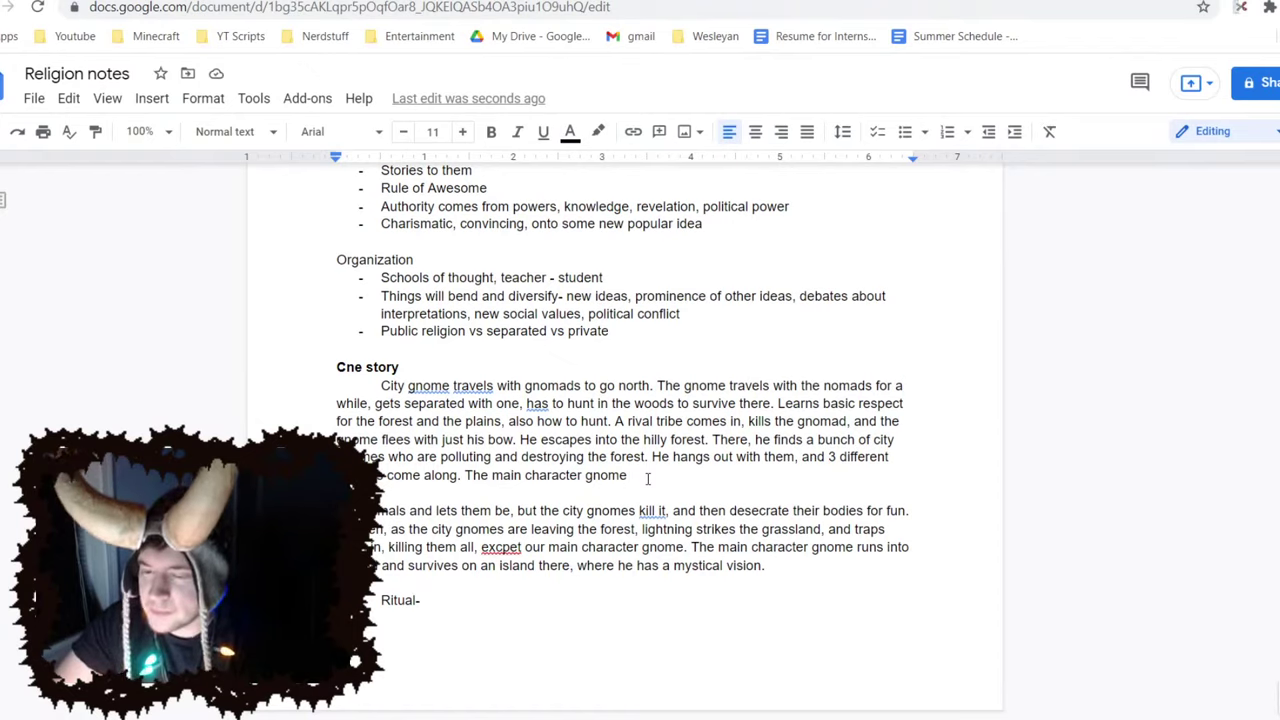
{"action": "key", "text": "BackSpace"}
{"action": "key", "text": "BackSpace"}
{"action": "key", "text": "BackSpace"}
{"action": "key", "text": "BackSpace"}
{"action": "key", "text": "BackSpace"}
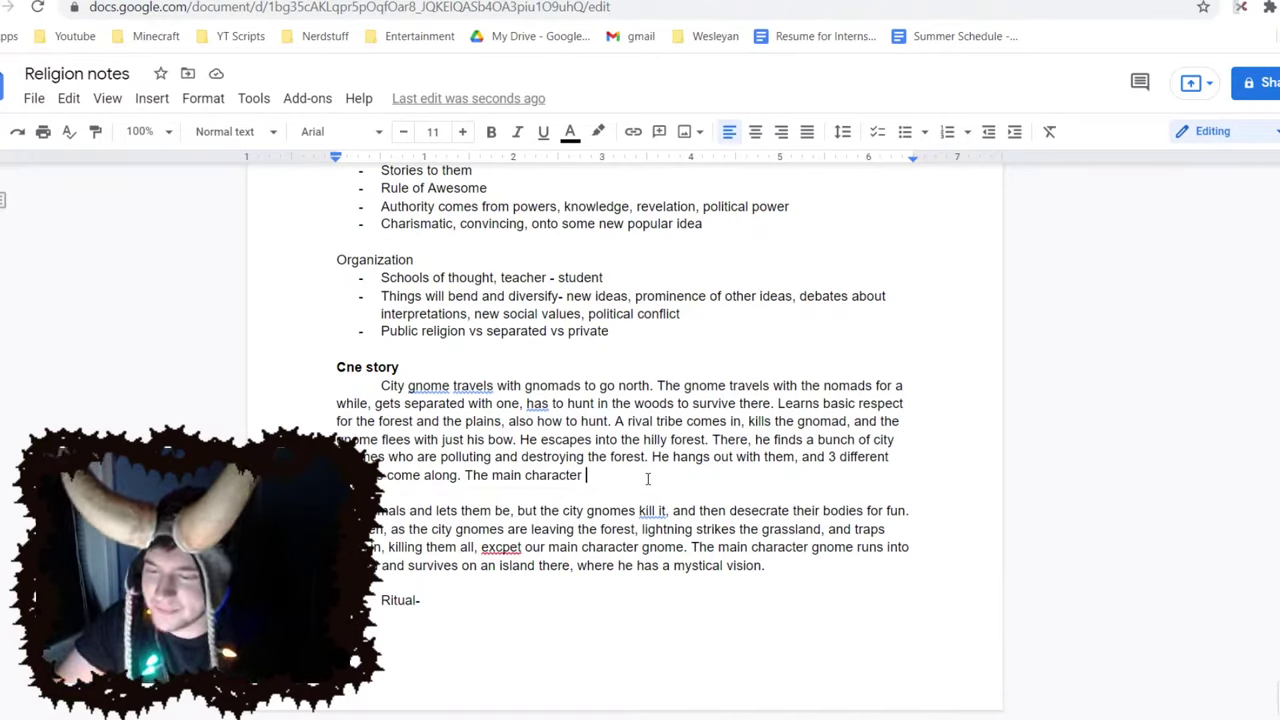
{"action": "type", "text": "gnome"}
{"action": "key", "text": "BackSpace"}
{"action": "key", "text": "BackSpace"}
{"action": "key", "text": "BackSpace"}
{"action": "key", "text": "BackSpace"}
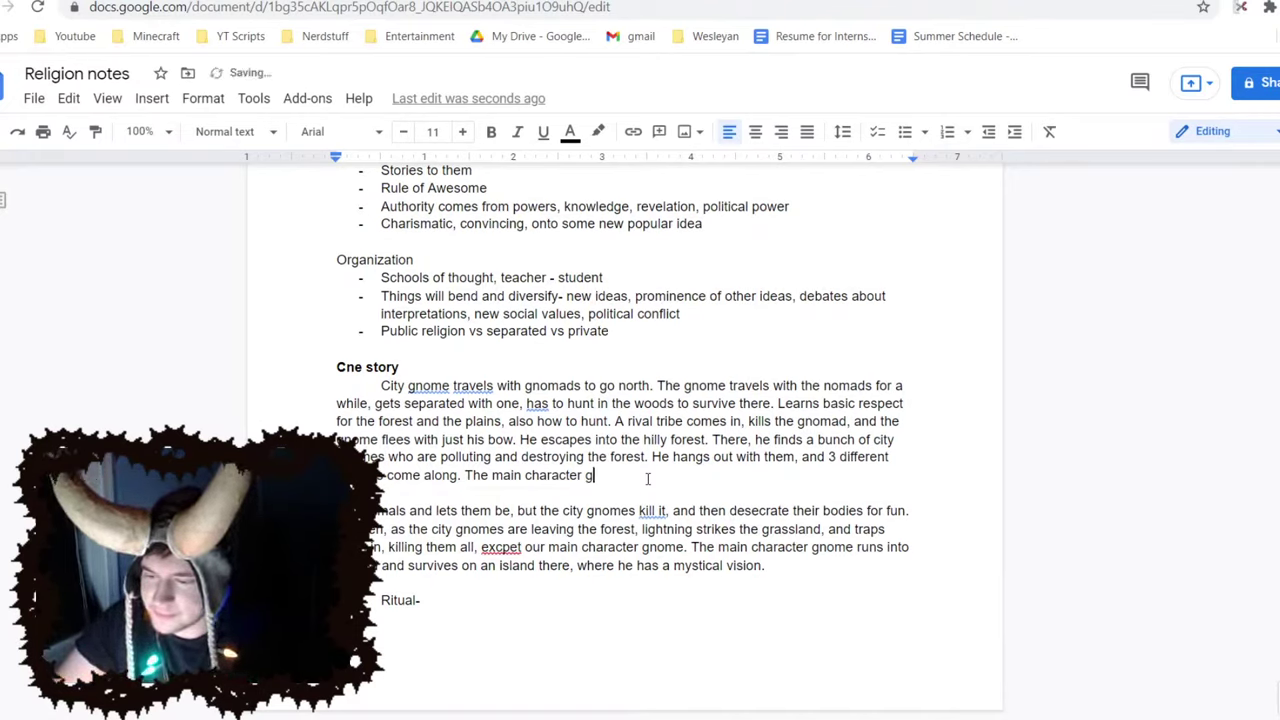
{"action": "key", "text": "BackSpace"}
{"action": "type", "text": "gnome "}
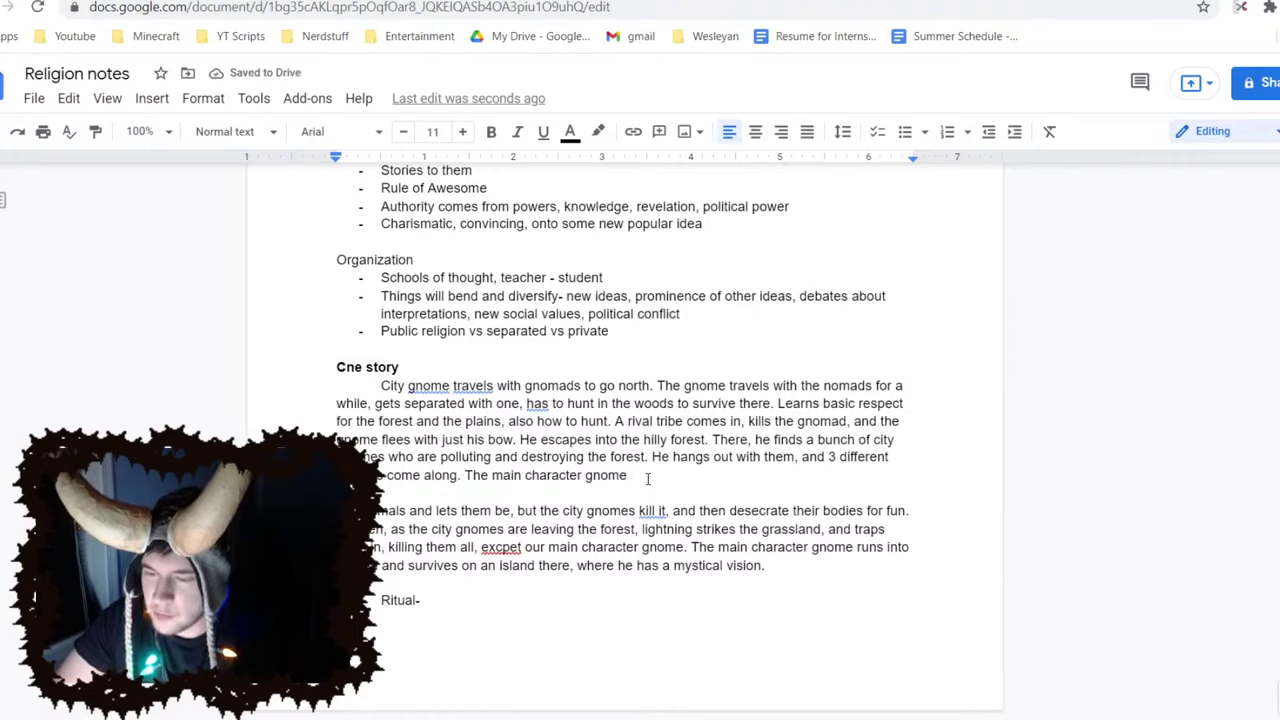
Continue the sentence after "The main character gnome" with "finds that these are 3 animals that he hunted but lost."
{"action": "type", "text": "finds that these are"}
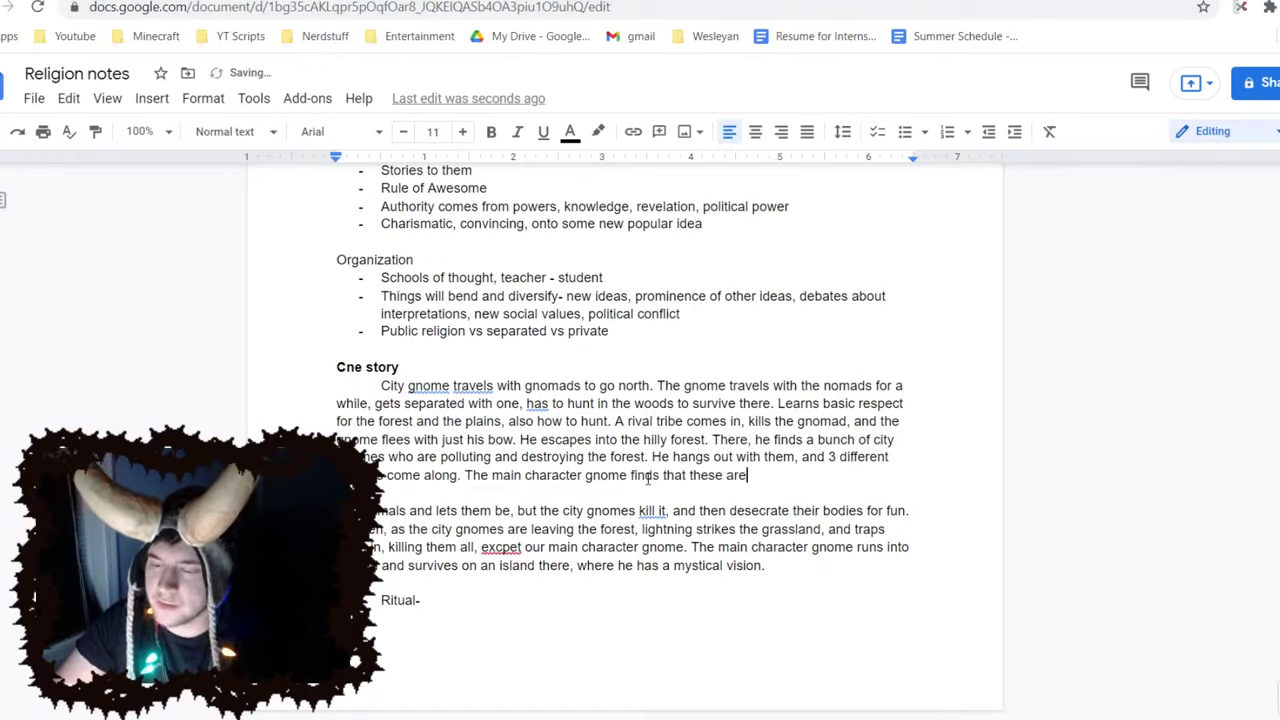
{"action": "key", "text": "BackSpace"}
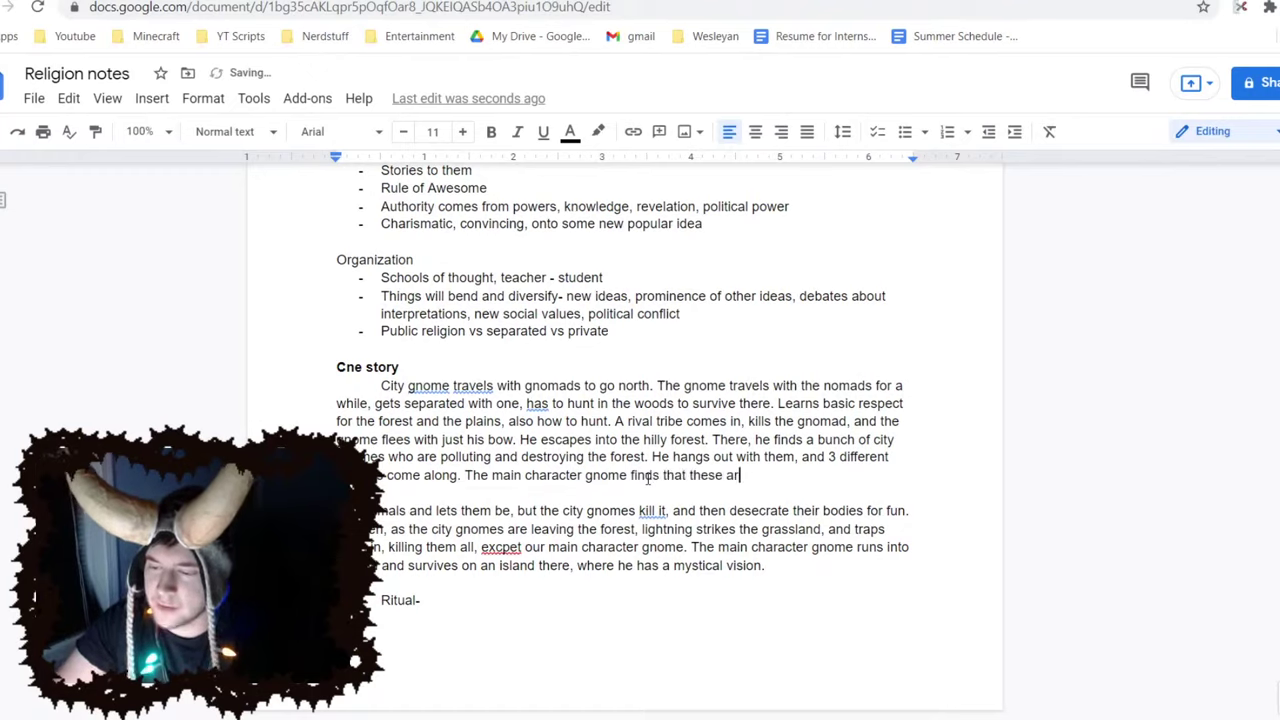
{"action": "type", "text": "e 3 animals tha"}
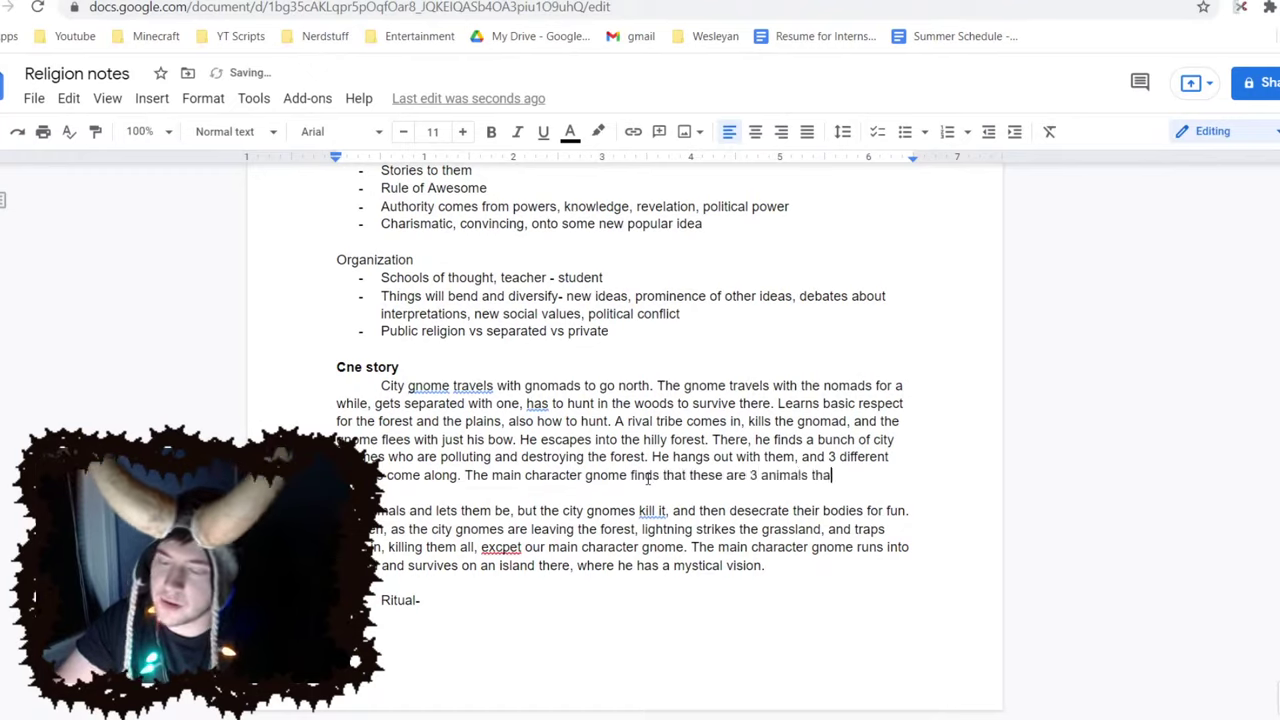
{"action": "type", "text": "t he hunted"}
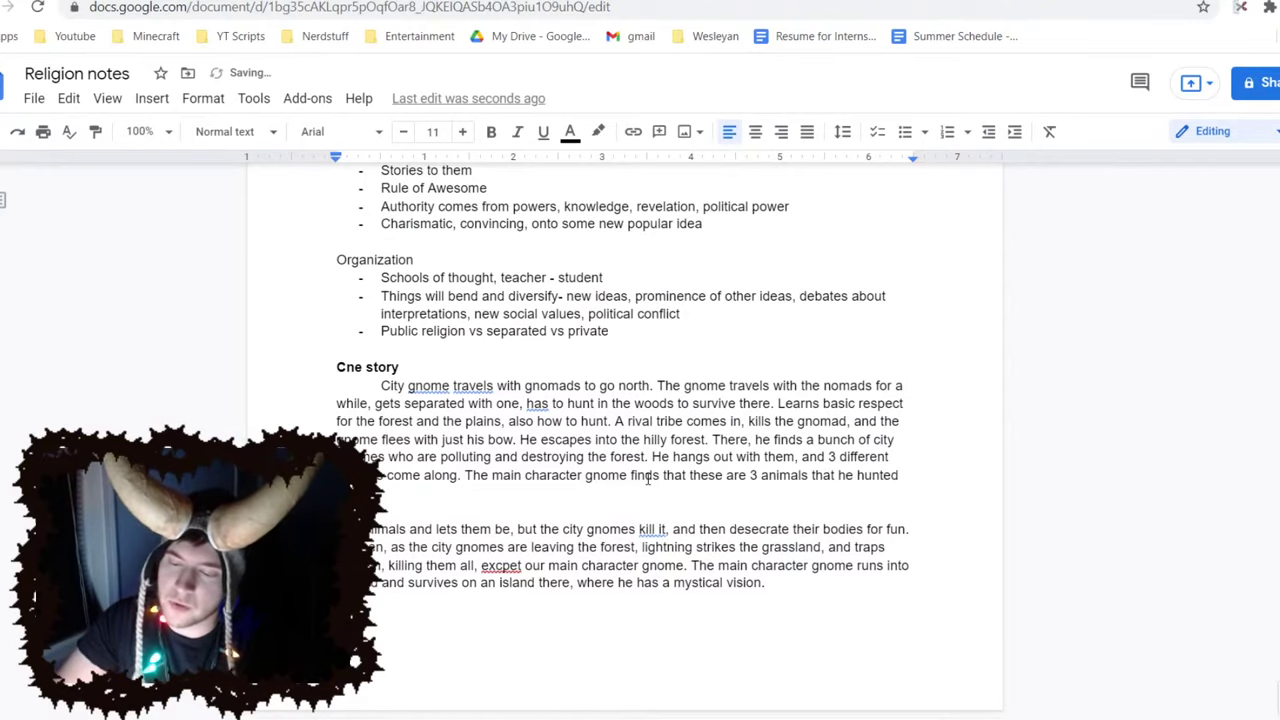
{"action": "type", "text": " but lost."}
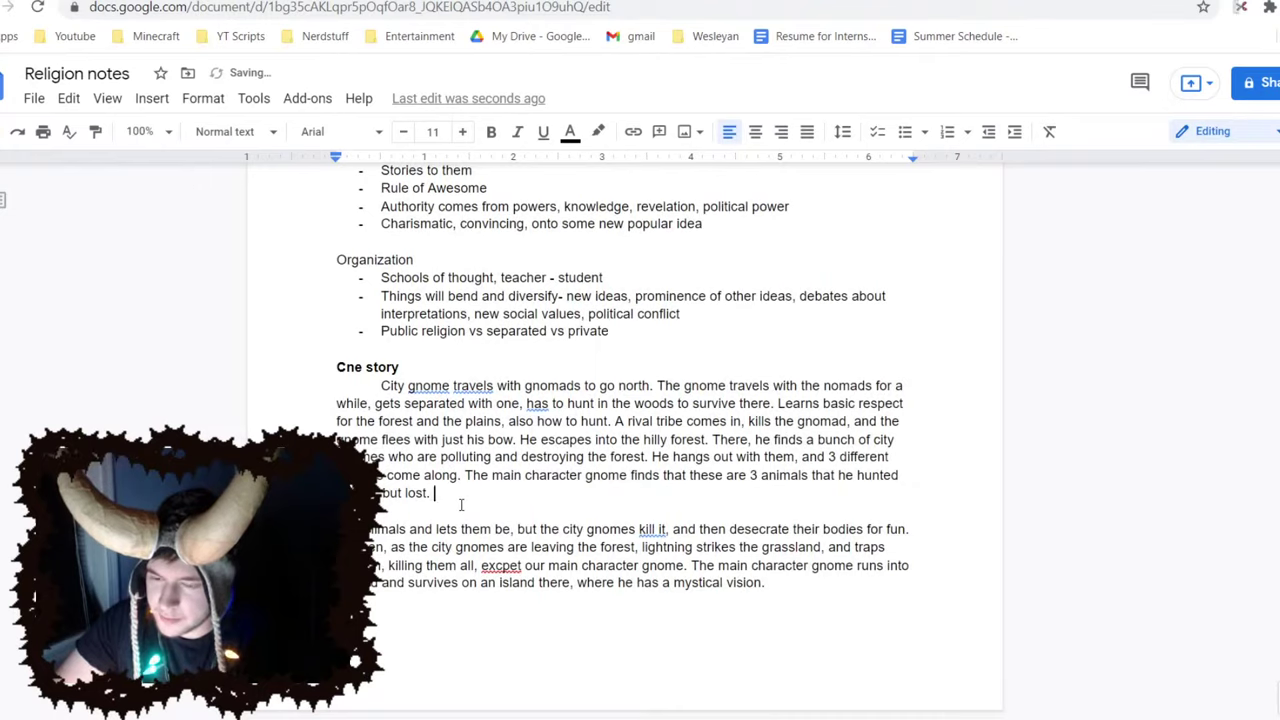
{"action": "type", "text": " They let him be"}
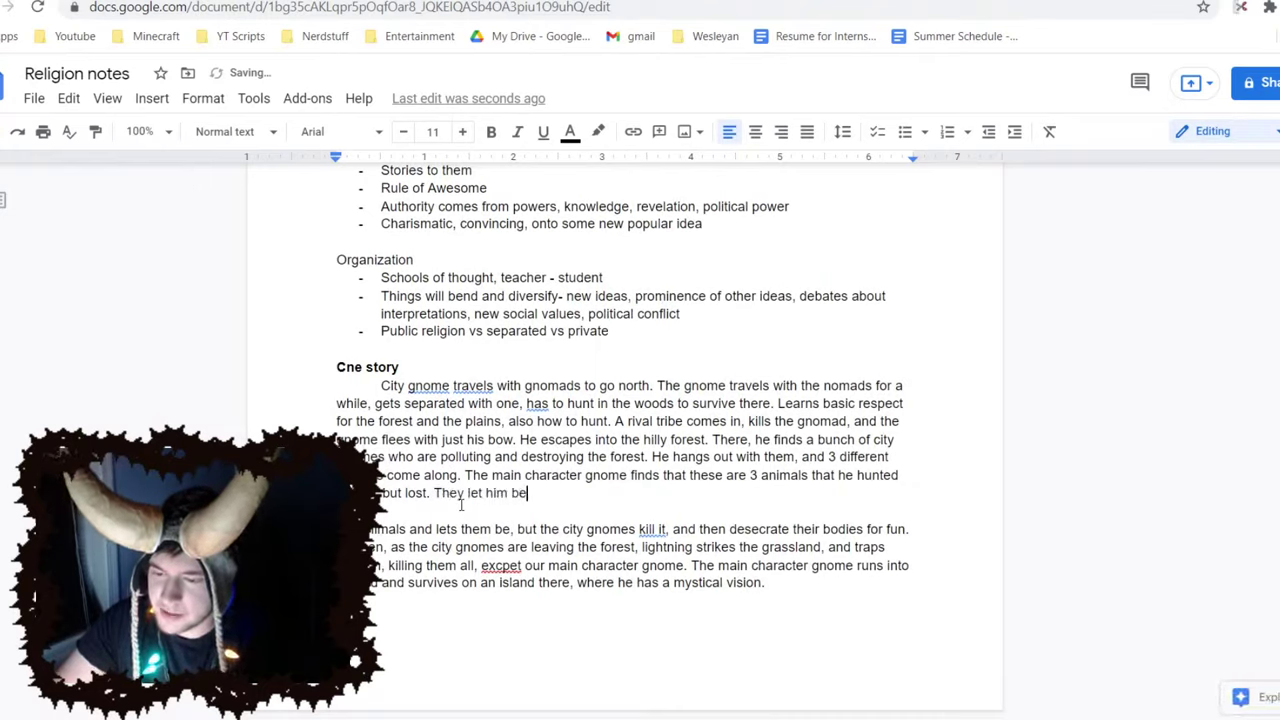
{"action": "type", "text": ", bu"}
{"action": "key", "text": "BackSpace"}
{"action": "key", "text": "BackSpace"}
{"action": "key", "text": "BackSpace"}
{"action": "key", "text": "BackSpace"}
{"action": "key", "text": "BackSpace"}
{"action": "key", "text": "BackSpace"}
{"action": "key", "text": "BackSpace"}
{"action": "key", "text": "BackSpace"}
{"action": "key", "text": "BackSpace"}
{"action": "key", "text": "BackSpace"}
{"action": "key", "text": "BackSpace"}
{"action": "key", "text": "BackSpace"}
{"action": "key", "text": "BackSpace"}
{"action": "key", "text": "BackSpace"}
{"action": "key", "text": "BackSpace"}
{"action": "key", "text": "BackSpace"}
{"action": "key", "text": "BackSpace"}
{"action": "key", "text": "BackSpace"}
{"action": "key", "text": "BackSpace"}
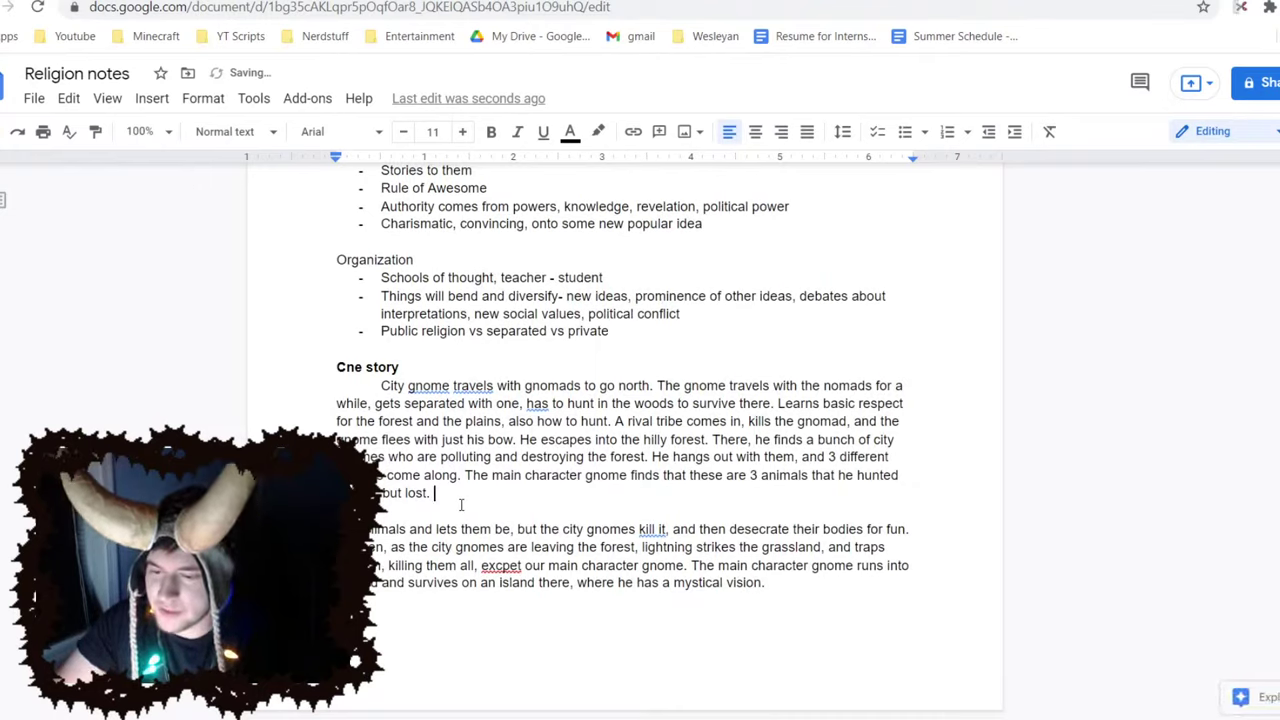
Delete the text about the 3 hunted animals and the word "gnome", leaving the sentence start as "The main character"
{"action": "key", "text": "BackSpace"}
{"action": "key", "text": "BackSpace"}
{"action": "key", "text": "BackSpace"}
{"action": "key", "text": "BackSpace"}
{"action": "key", "text": "BackSpace"}
{"action": "key", "text": "BackSpace"}
{"action": "key", "text": "BackSpace"}
{"action": "key", "text": "BackSpace"}
{"action": "key", "text": "BackSpace"}
{"action": "key", "text": "BackSpace"}
{"action": "key", "text": "BackSpace"}
{"action": "key", "text": "BackSpace"}
{"action": "key", "text": "BackSpace"}
{"action": "key", "text": "BackSpace"}
{"action": "key", "text": "BackSpace"}
{"action": "key", "text": "BackSpace"}
{"action": "key", "text": "BackSpace"}
{"action": "key", "text": "BackSpace"}
{"action": "key", "text": "BackSpace"}
{"action": "key", "text": "BackSpace"}
{"action": "key", "text": "BackSpace"}
{"action": "key", "text": "BackSpace"}
{"action": "key", "text": "BackSpace"}
{"action": "key", "text": "BackSpace"}
{"action": "key", "text": "BackSpace"}
{"action": "key", "text": "BackSpace"}
{"action": "key", "text": "BackSpace"}
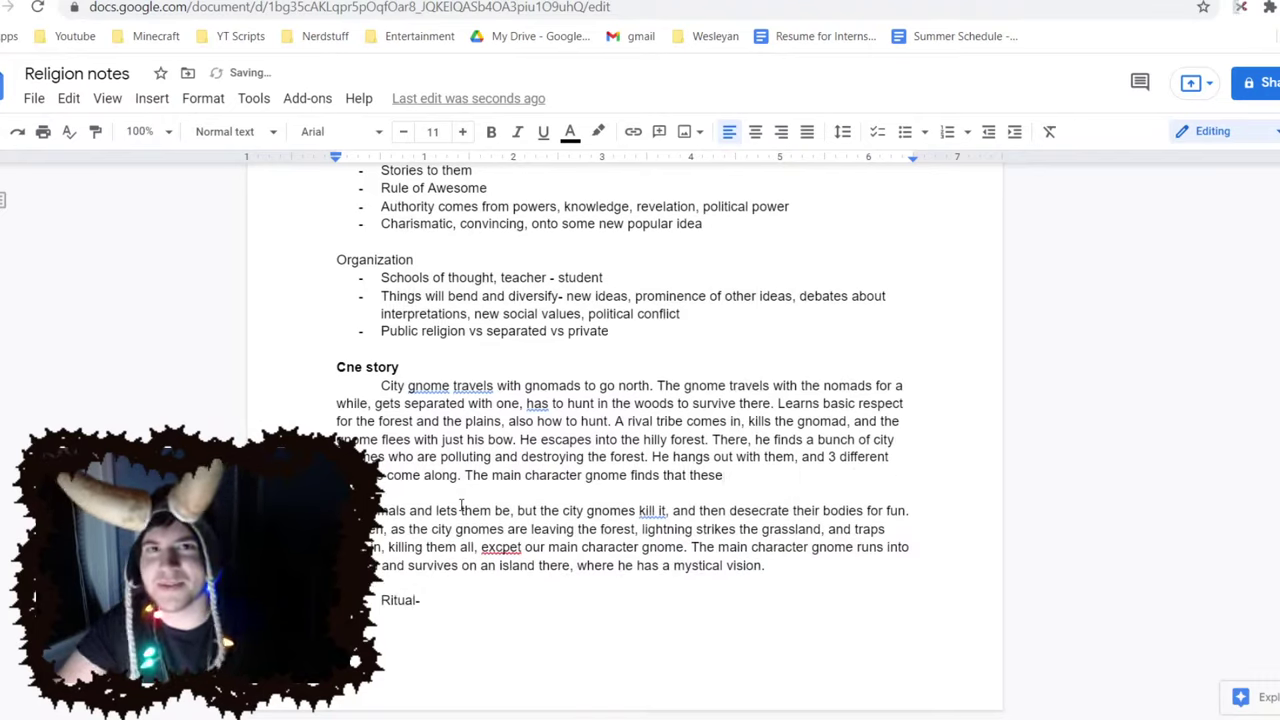
{"action": "key", "text": "BackSpace"}
{"action": "key", "text": "BackSpace"}
{"action": "key", "text": "BackSpace"}
{"action": "key", "text": "BackSpace"}
{"action": "key", "text": "BackSpace"}
{"action": "key", "text": "BackSpace"}
{"action": "key", "text": "BackSpace"}
{"action": "key", "text": "BackSpace"}
{"action": "key", "text": "BackSpace"}
{"action": "key", "text": "BackSpace"}
{"action": "key", "text": "BackSpace"}
{"action": "key", "text": "BackSpace"}
{"action": "key", "text": "BackSpace"}
{"action": "key", "text": "BackSpace"}
{"action": "key", "text": "BackSpace"}
{"action": "key", "text": "BackSpace"}
{"action": "key", "text": "BackSpace"}
{"action": "key", "text": "BackSpace"}
{"action": "key", "text": "BackSpace"}
{"action": "key", "text": "BackSpace"}
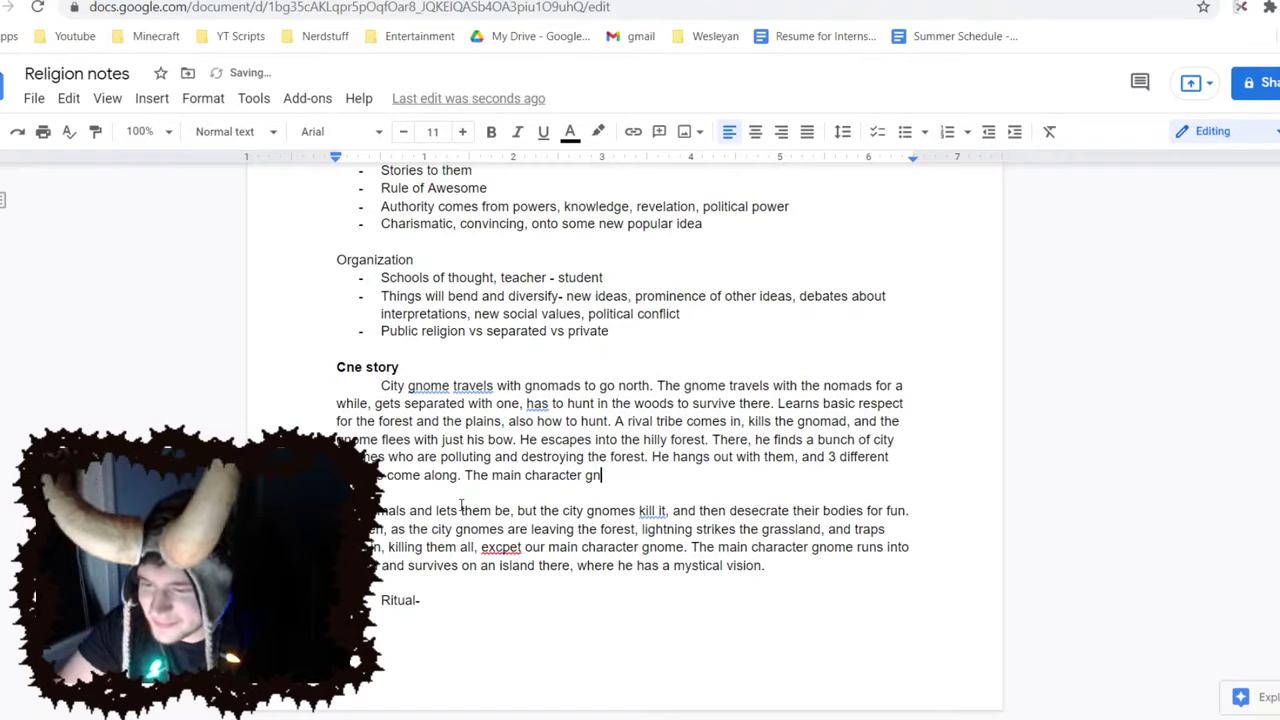
{"action": "key", "text": "BackSpace"}
{"action": "key", "text": "BackSpace"}
{"action": "key", "text": "BackSpace"}
{"action": "key", "text": "BackSpace"}
{"action": "key", "text": "BackSpace"}
{"action": "key", "text": "BackSpace"}
{"action": "key", "text": "BackSpace"}
{"action": "key", "text": "BackSpace"}
{"action": "key", "text": "BackSpace"}
{"action": "key", "text": "BackSpace"}
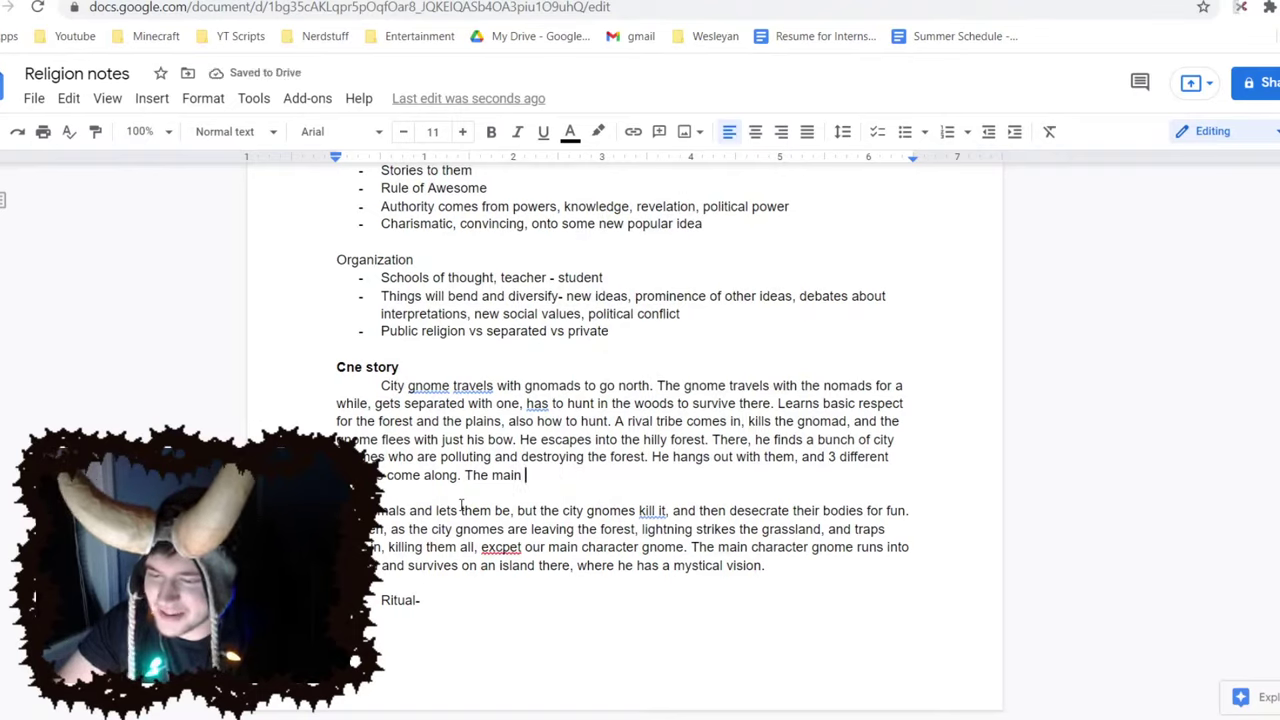
{"action": "type", "text": "character"}
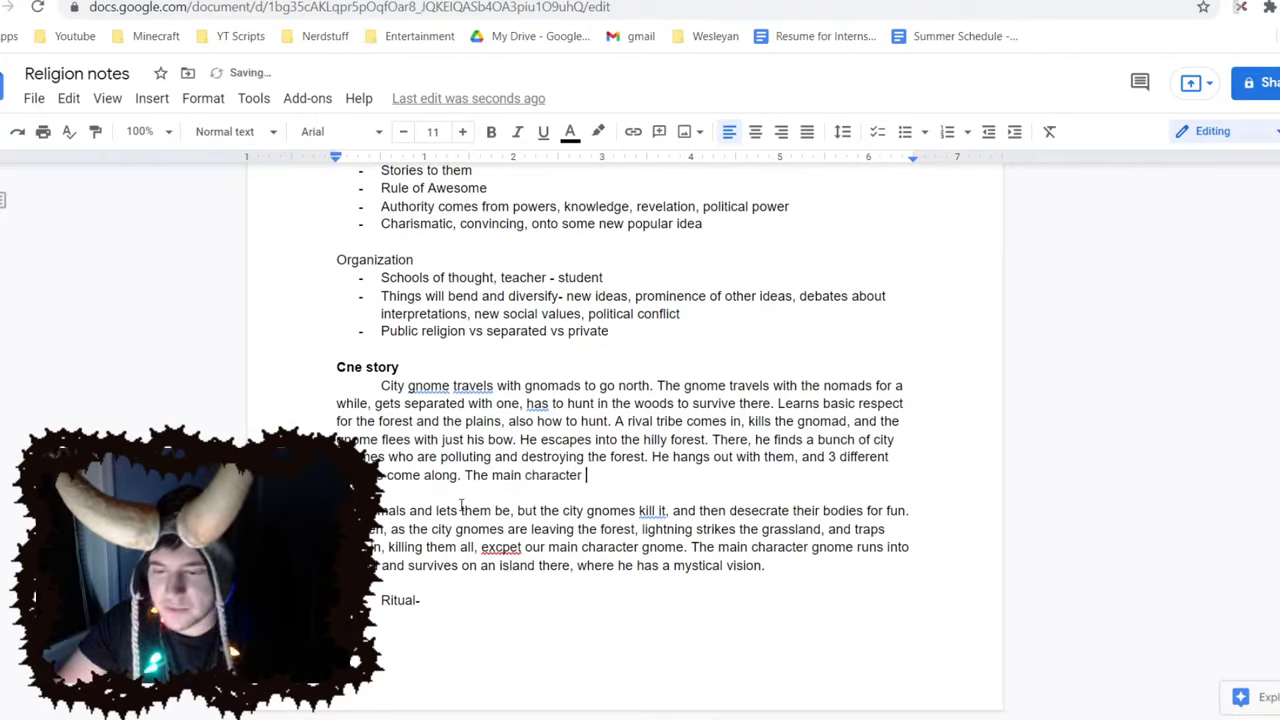
{"action": "left_click", "coordinate": [858, 574]}
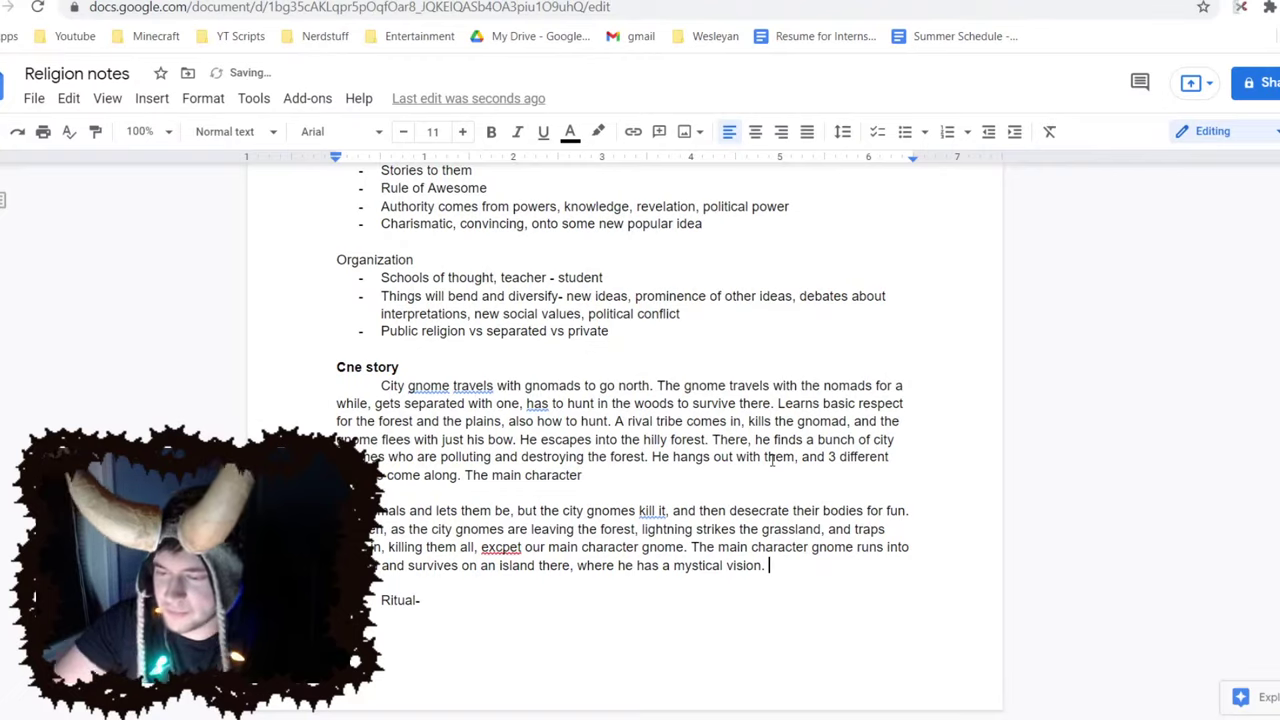
{"action": "key", "text": "BackSpace"}
{"action": "key", "text": "BackSpace"}
{"action": "key", "text": "BackSpace"}
{"action": "key", "text": "BackSpace"}
{"action": "key", "text": "BackSpace"}
{"action": "key", "text": "BackSpace"}
{"action": "key", "text": "BackSpace"}
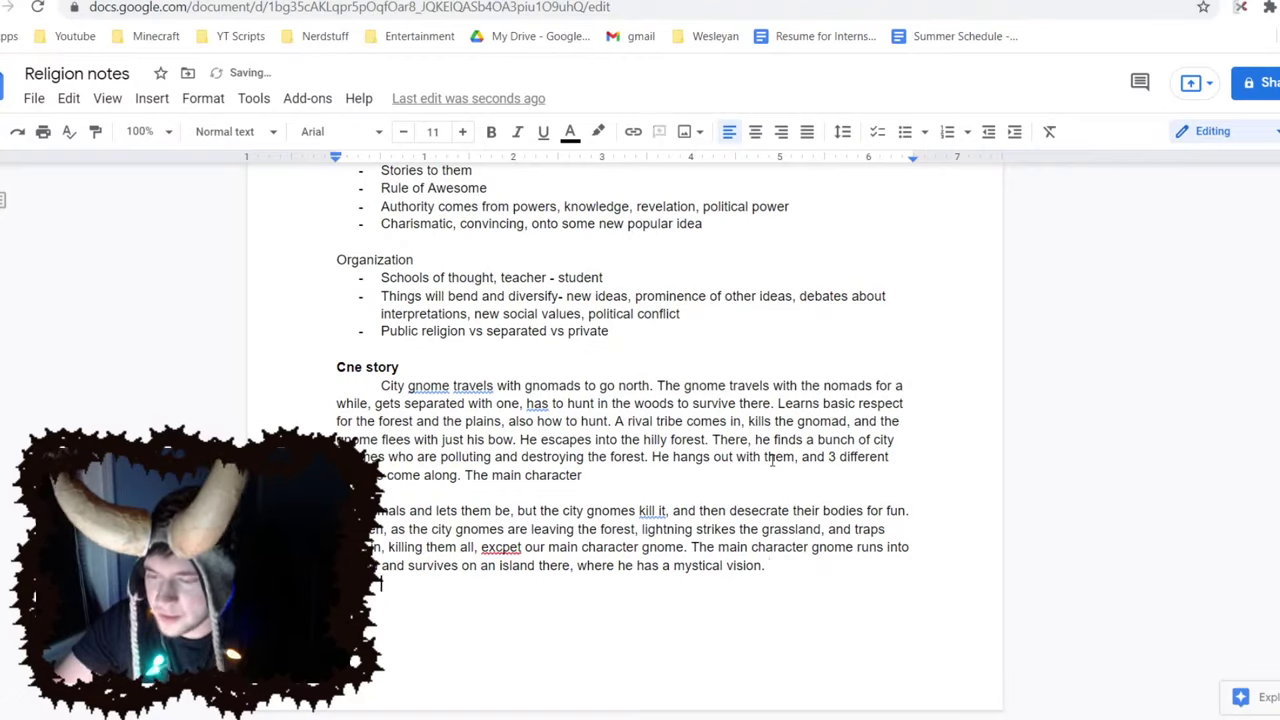
{"action": "key", "text": "ctrl+z"}
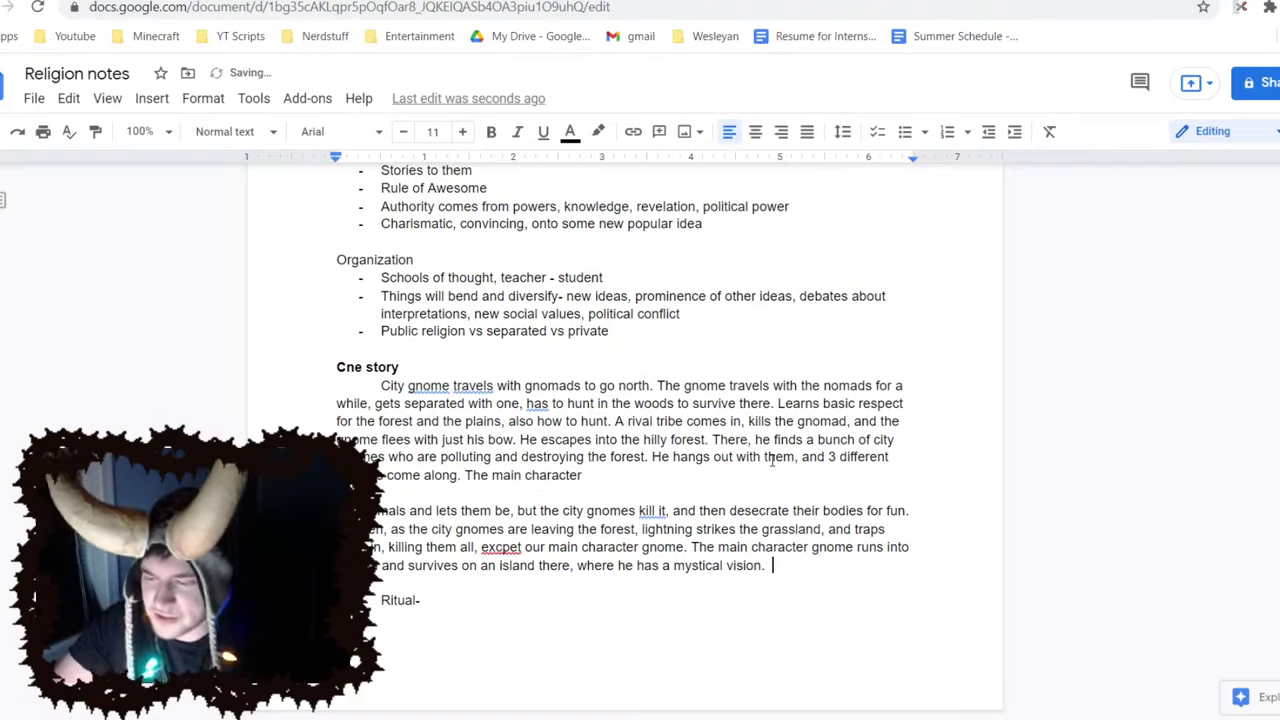
Replace the period after "mystical vision" at the end of the story with ", seeing the whole world"
{"action": "key", "text": "BackSpace"}
{"action": "key", "text": "BackSpace"}
{"action": "type", "text": ", seeing "}
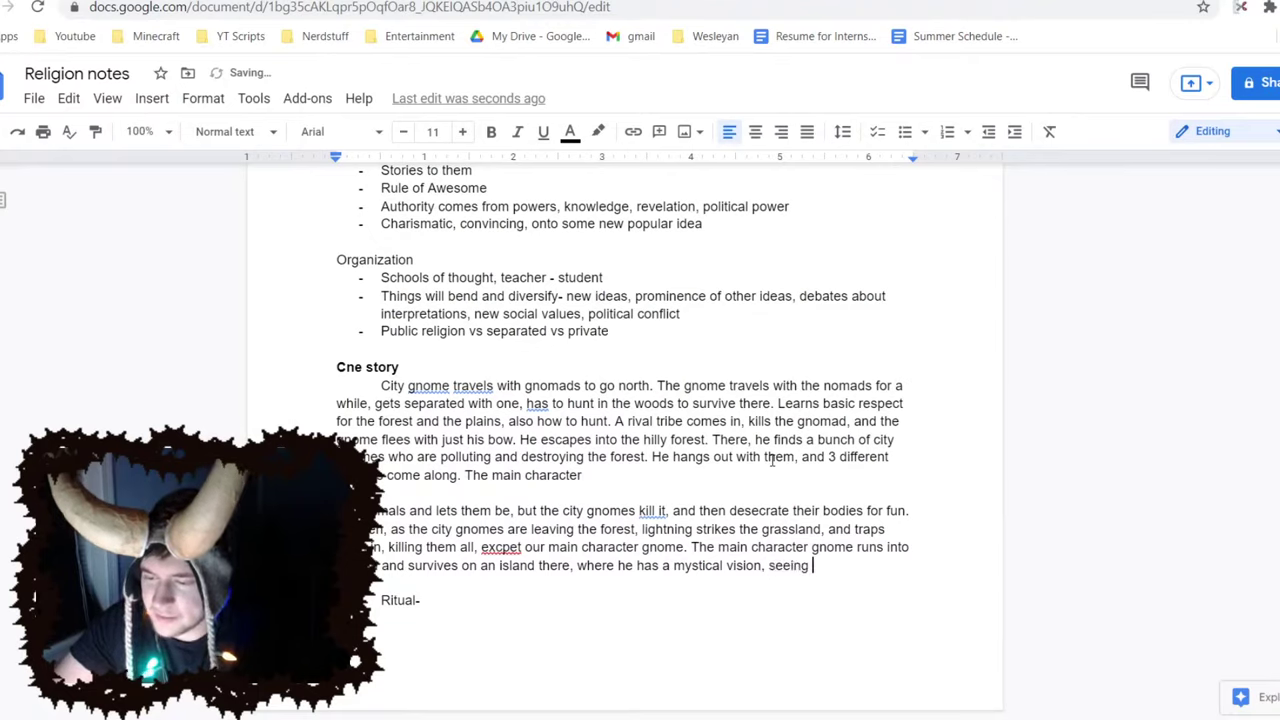
{"action": "type", "text": "the whole world "}
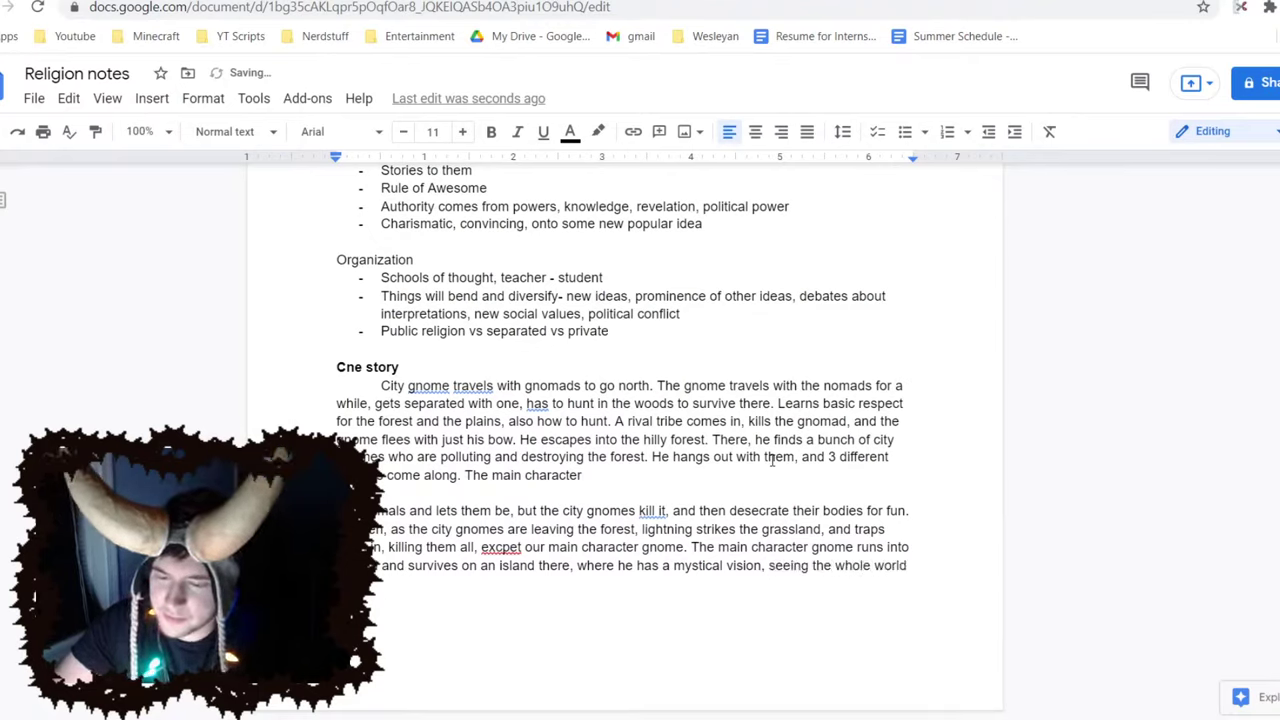
Finish the vision sentence, ending it with "but after it there's a forest and beautiful flowers growing out of it."
{"action": "type", "text": "es, b"}
{"action": "type", "text": "ter it there's "}
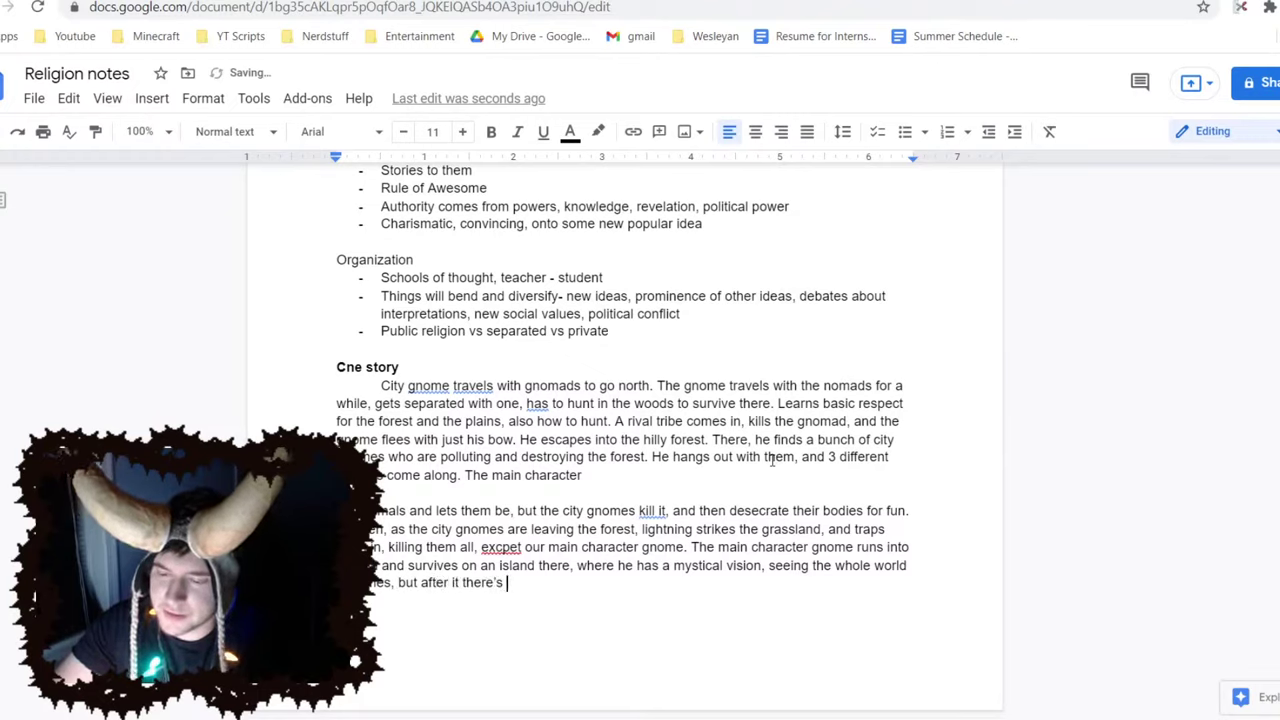
{"action": "type", "text": "a forest and beaut"}
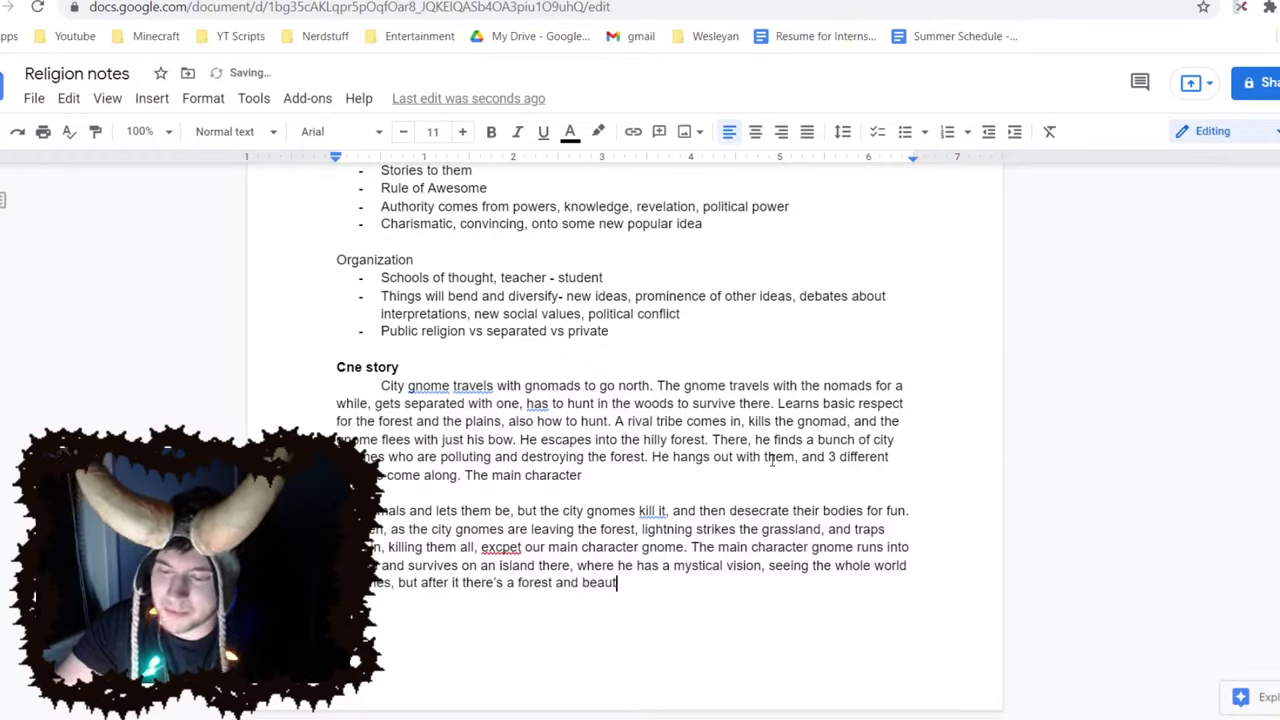
{"action": "type", "text": "iful flowers gor"}
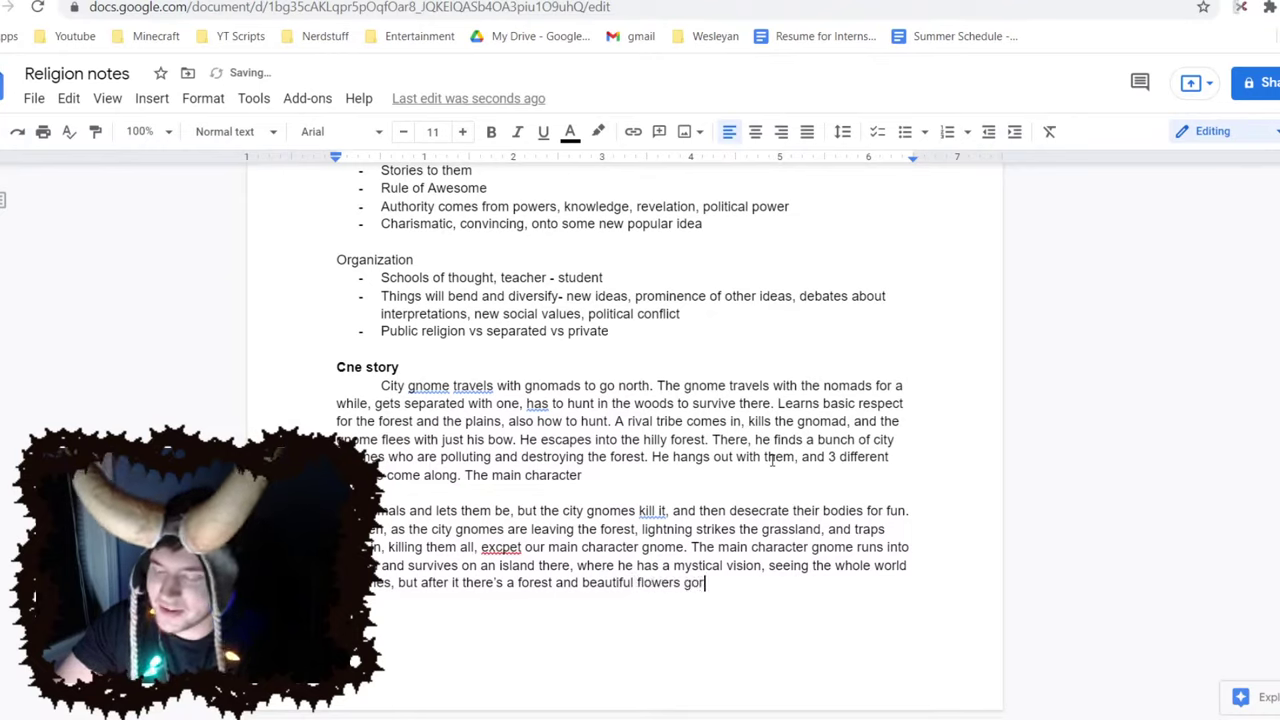
{"action": "key", "text": "BackSpace"}
{"action": "key", "text": "BackSpace"}
{"action": "type", "text": "rowing out of it. "}
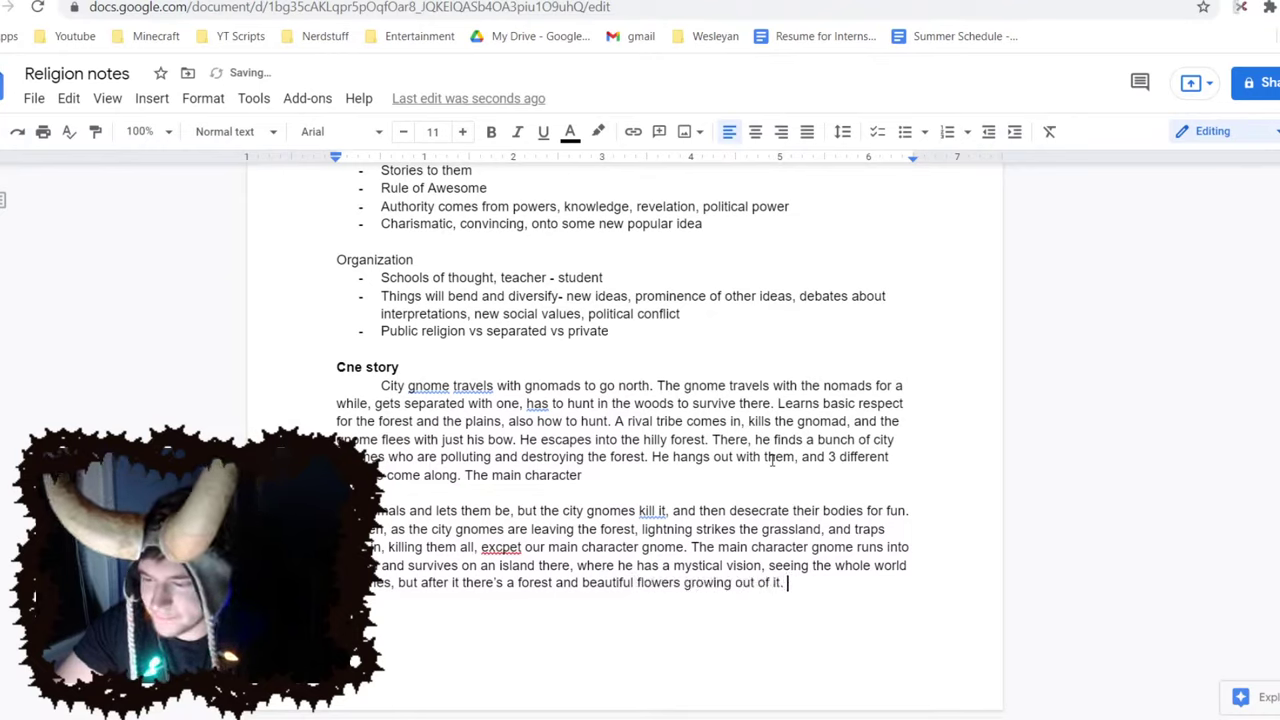
Begin a closing sentence with "He then wakes up, and sees over the lake the god Cne"
{"action": "type", "text": "The"}
{"action": "key", "text": "BackSpace"}
{"action": "key", "text": "BackSpace"}
{"action": "key", "text": "BackSpace"}
{"action": "type", "text": "He "}
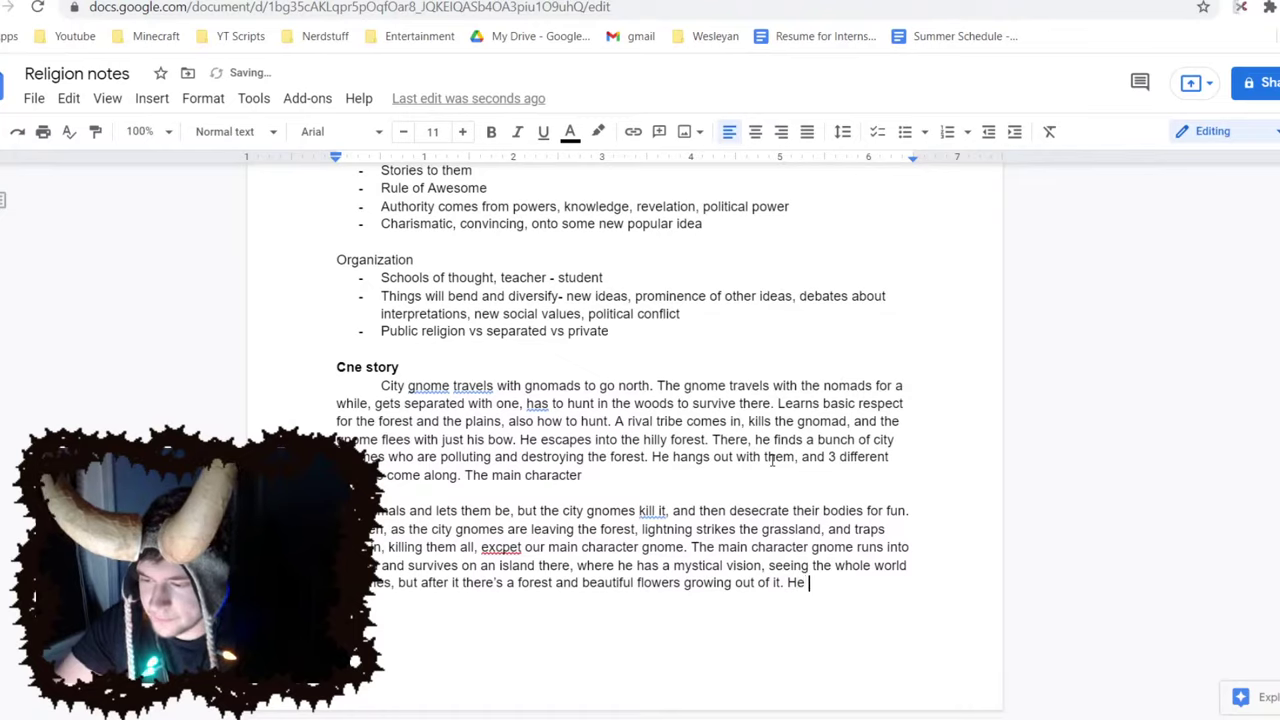
{"action": "type", "text": "then wakes up"}
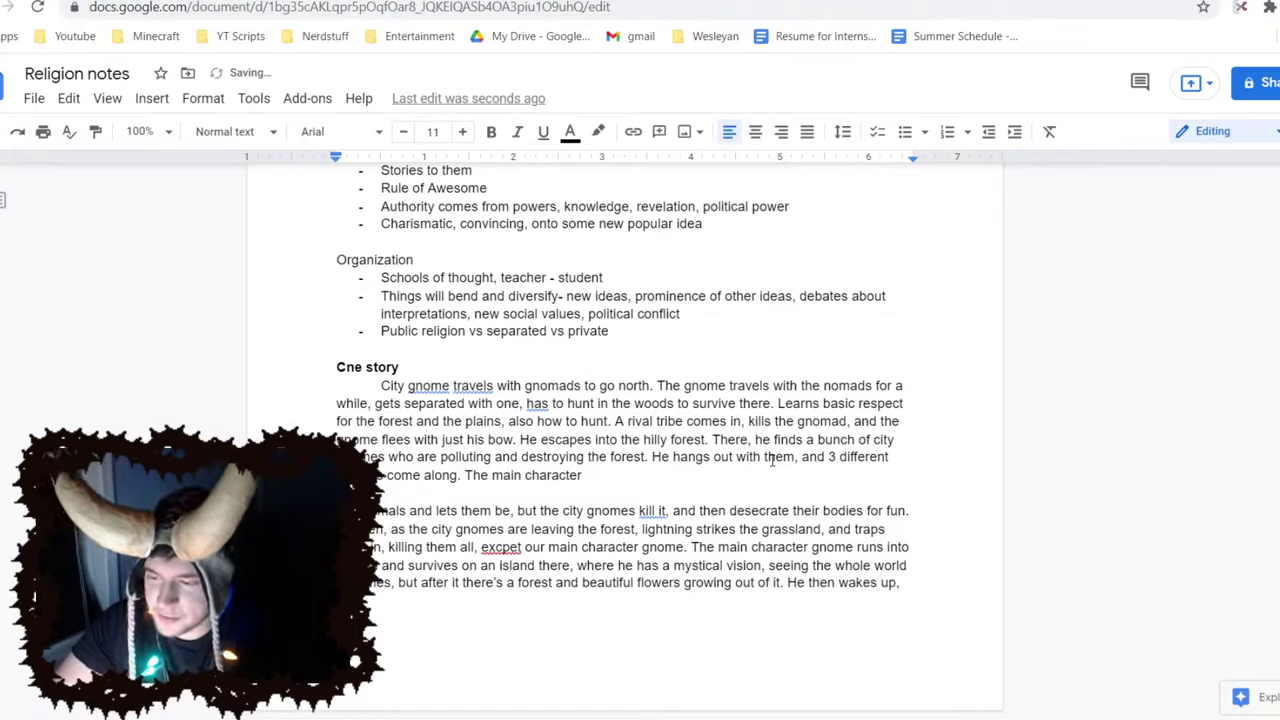
{"action": "type", "text": ", and sees of"}
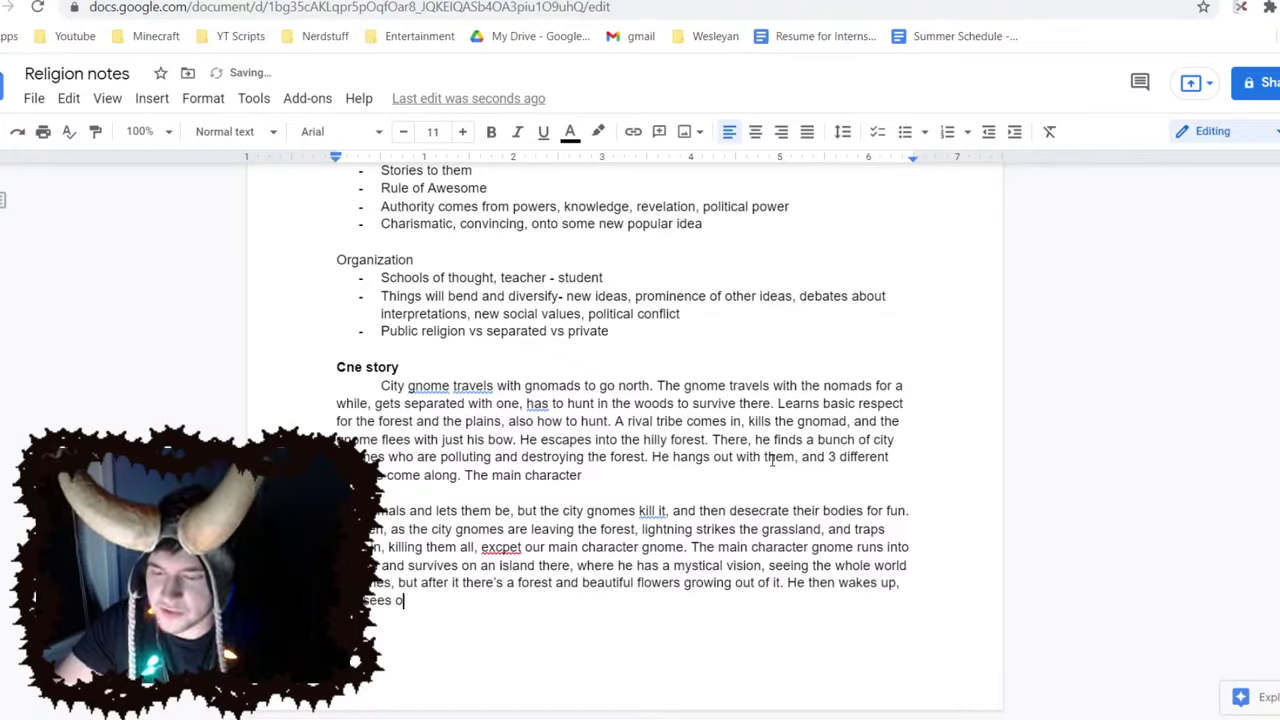
{"action": "type", "text": "ver the lake the god "}
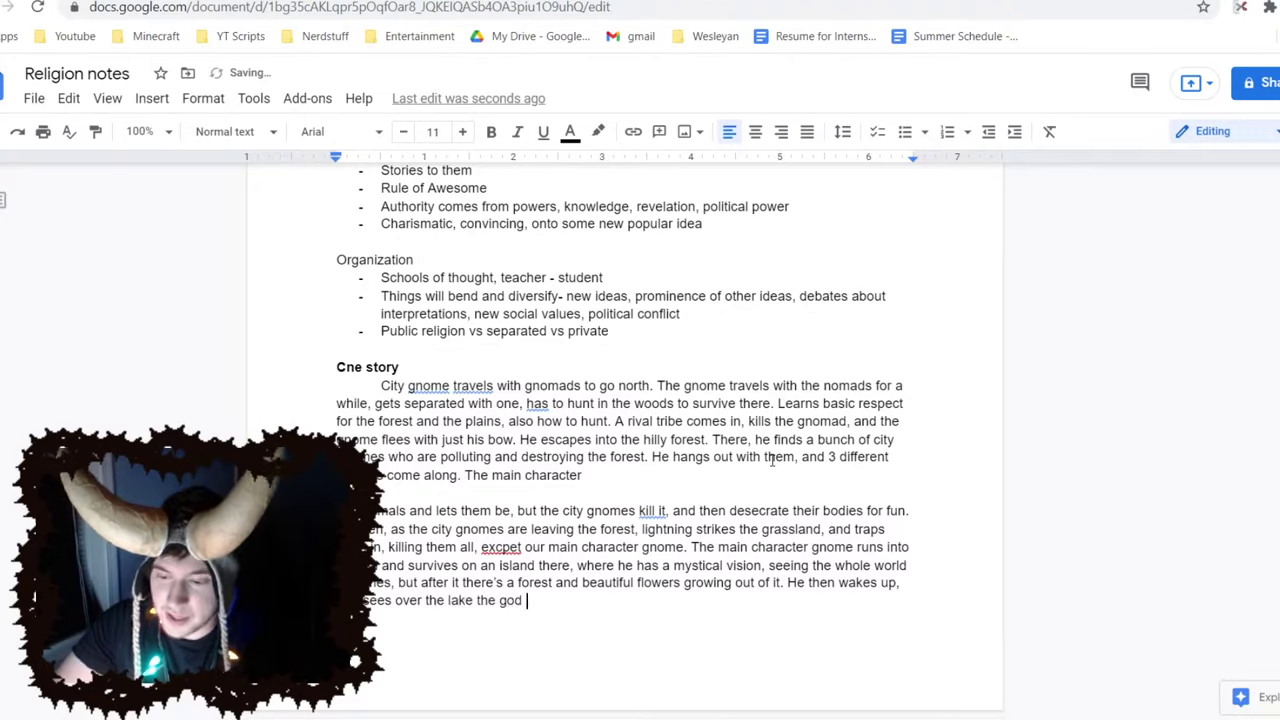
{"action": "type", "text": "Cne."}
{"action": "key", "text": "BackSpace"}
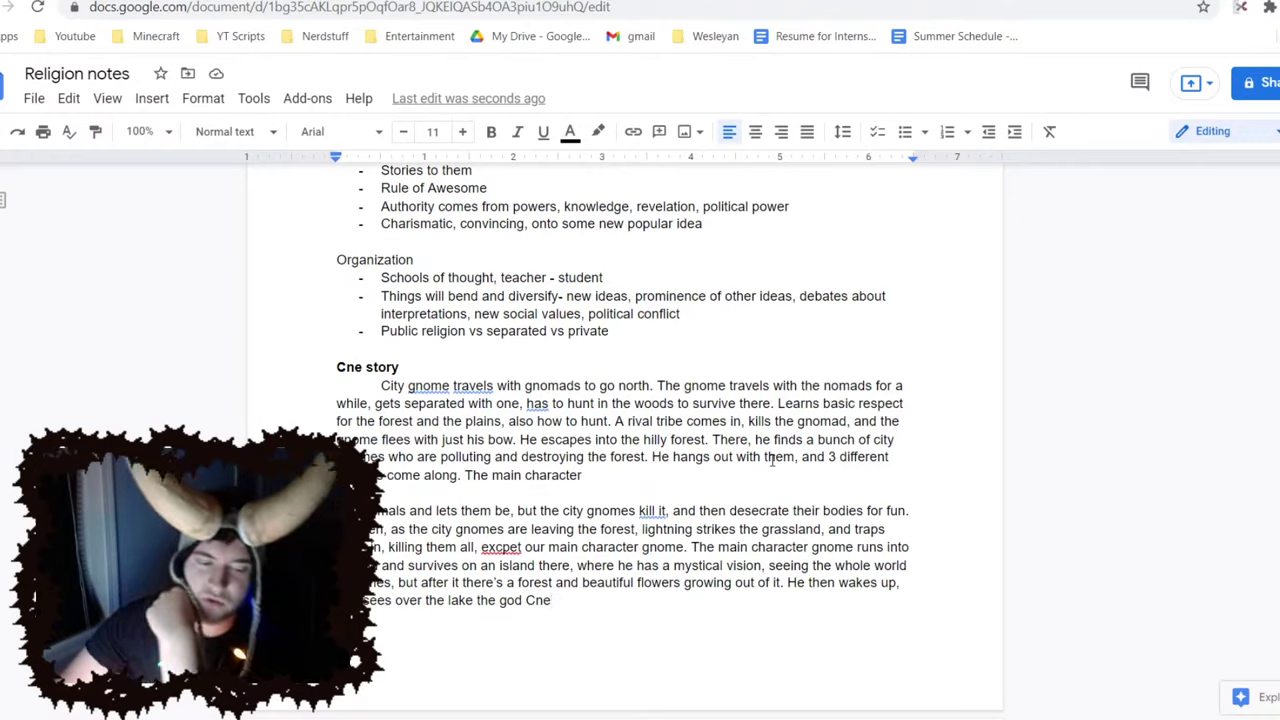
Continue the unfinished sentence after "The main character" with "had tried to hunt these 3"
{"action": "left_click", "coordinate": [604, 478]}
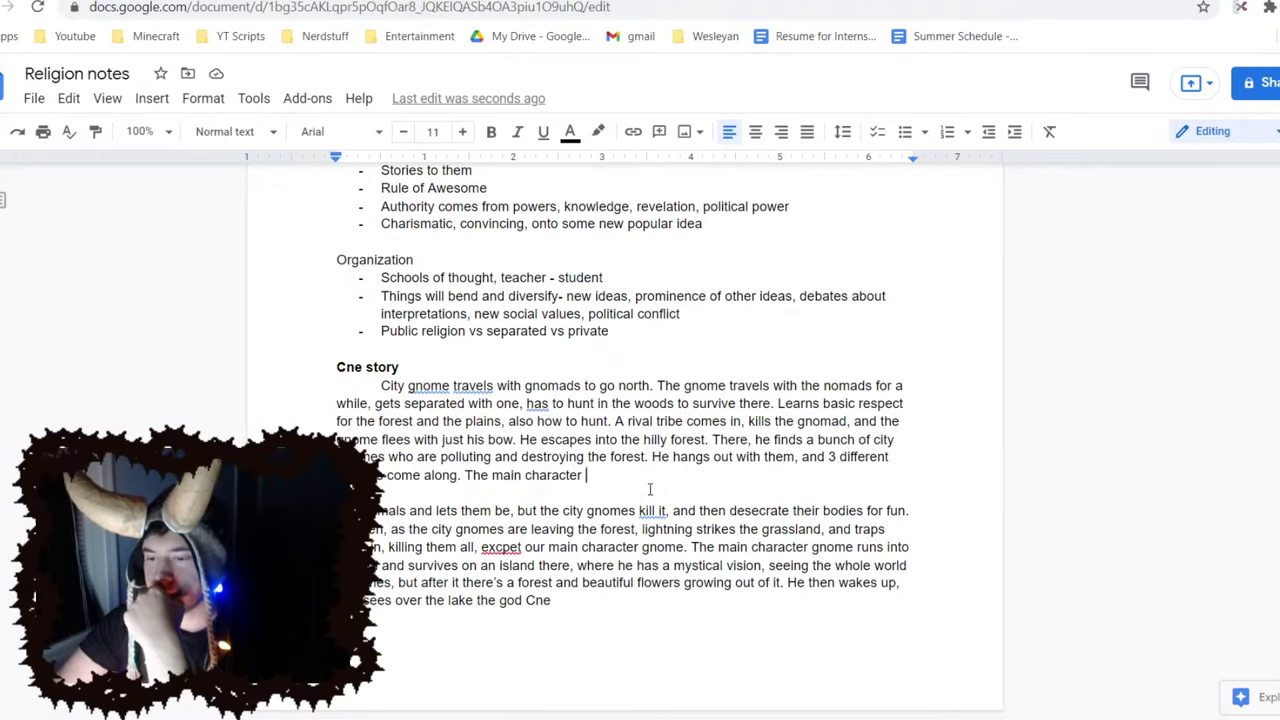
{"action": "key", "text": "BackSpace"}
{"action": "key", "text": "BackSpace"}
{"action": "key", "text": "BackSpace"}
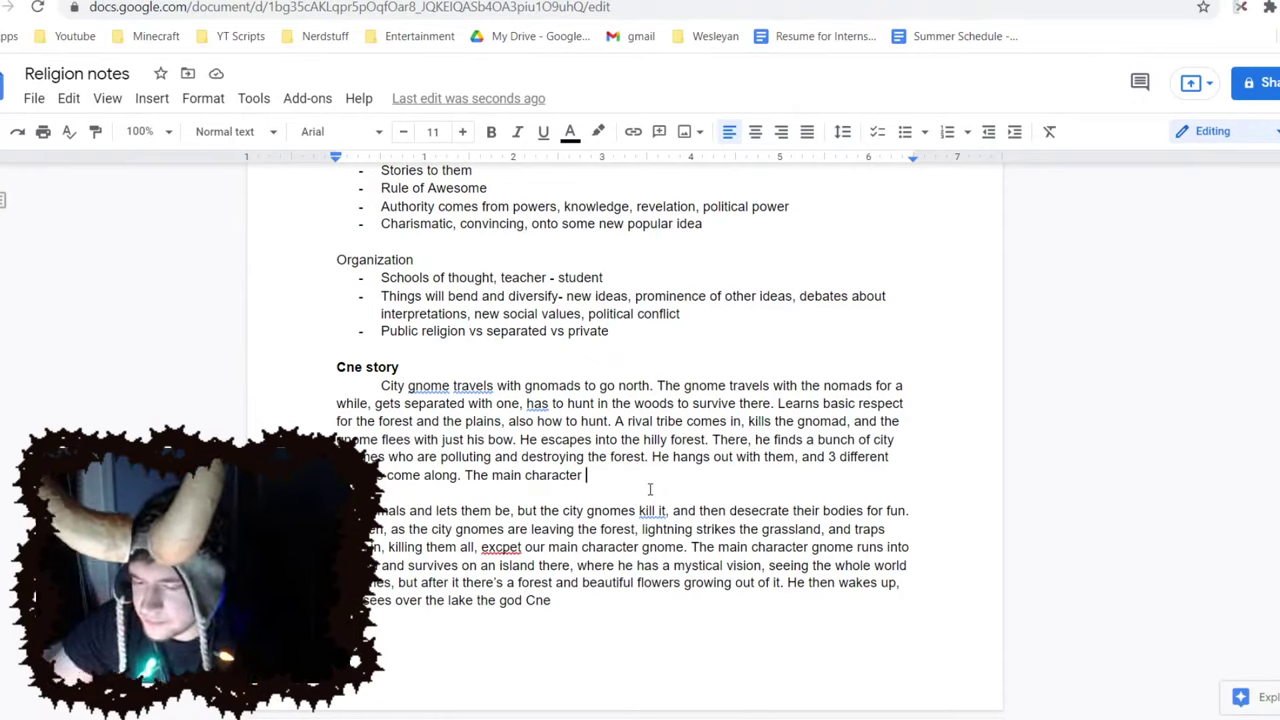
{"action": "type", "text": "had tried to"}
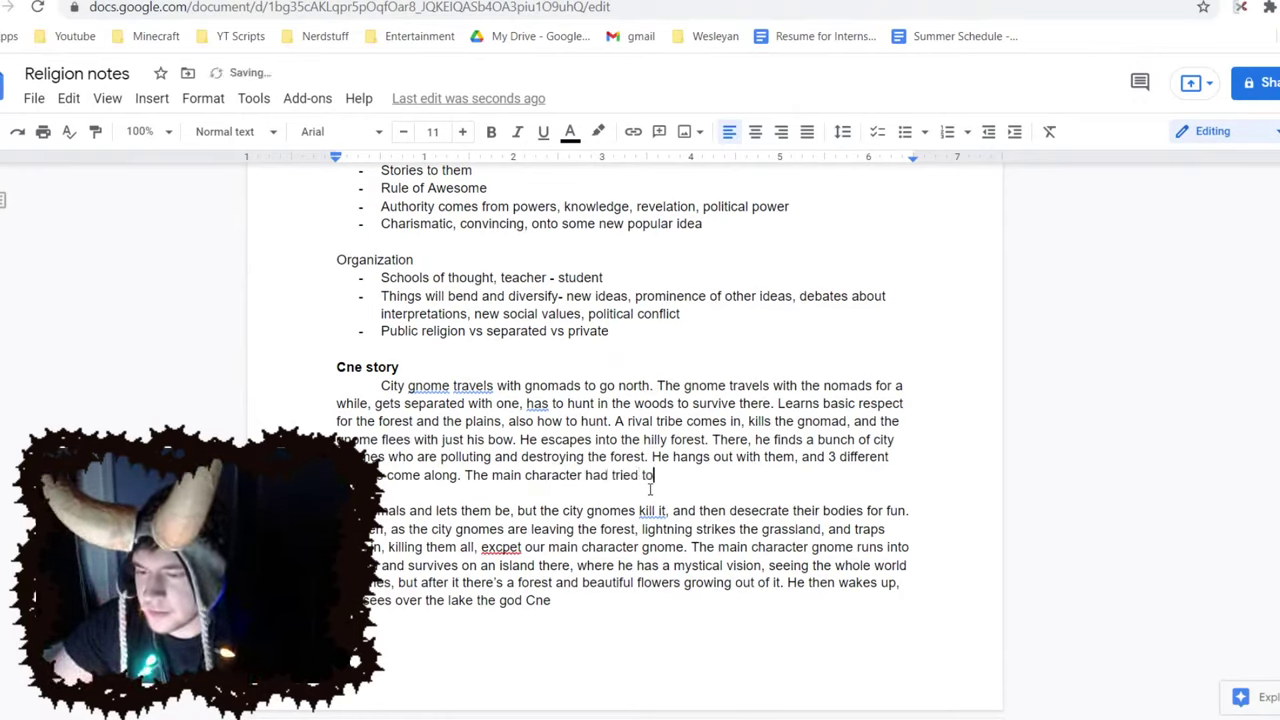
{"action": "type", "text": " hunt these 3"}
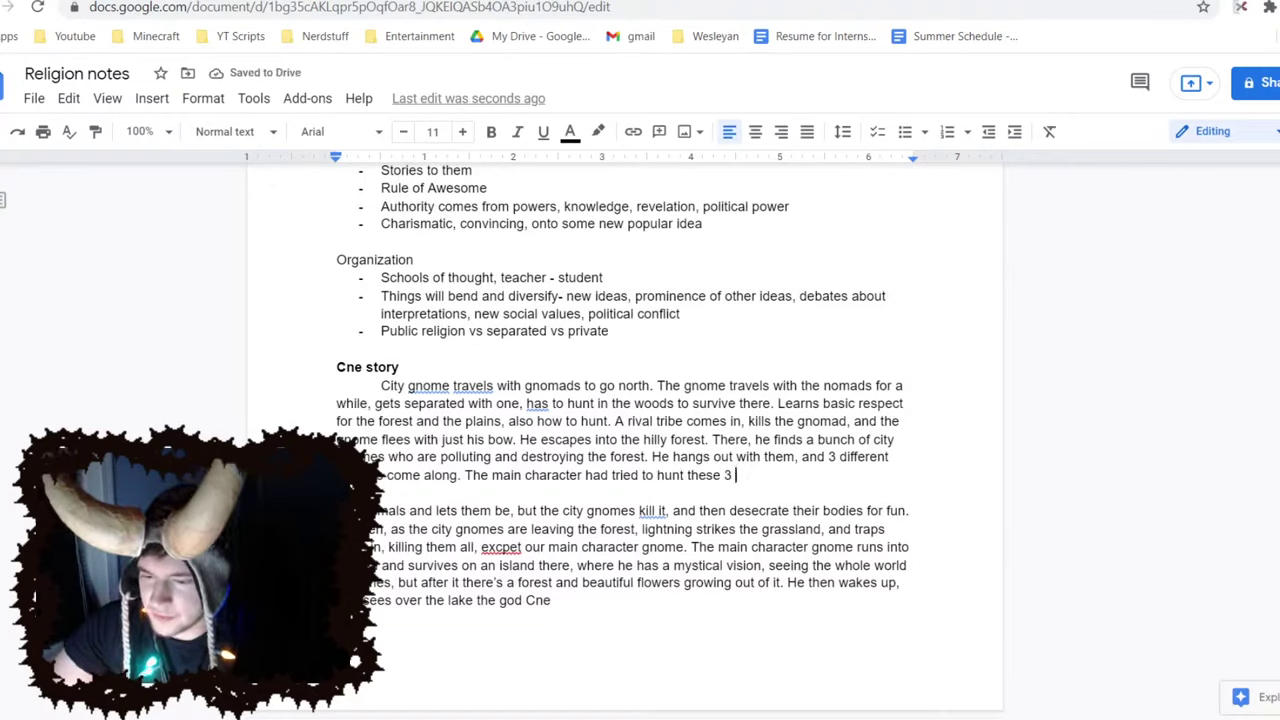
Retype the word for the creatures after "3 different" and insert "(at different points throughout the night)" after "come along"
{"action": "key", "text": "BackSpace"}
{"action": "key", "text": "BackSpace"}
{"action": "key", "text": "BackSpace"}
{"action": "key", "text": "BackSpace"}
{"action": "key", "text": "BackSpace"}
{"action": "key", "text": "BackSpace"}
{"action": "key", "text": "BackSpace"}
{"action": "type", "text": "a"}
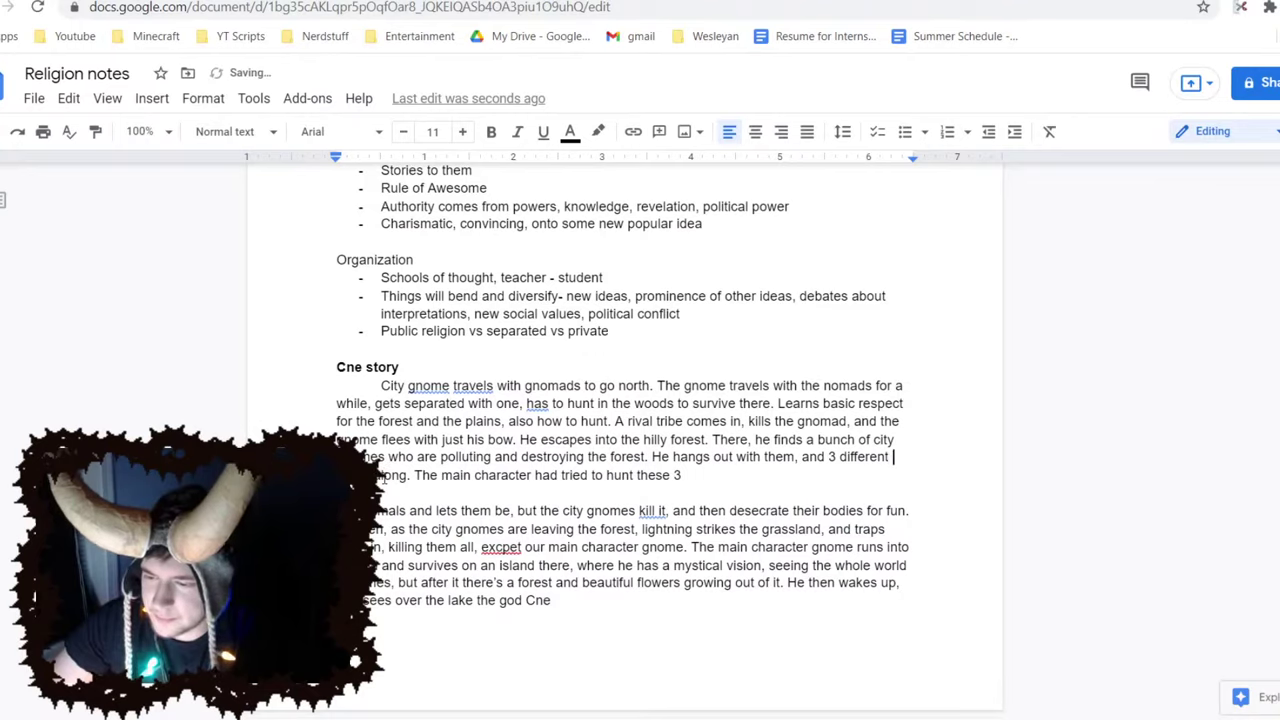
{"action": "type", "text": "nimals come along (at differ"}
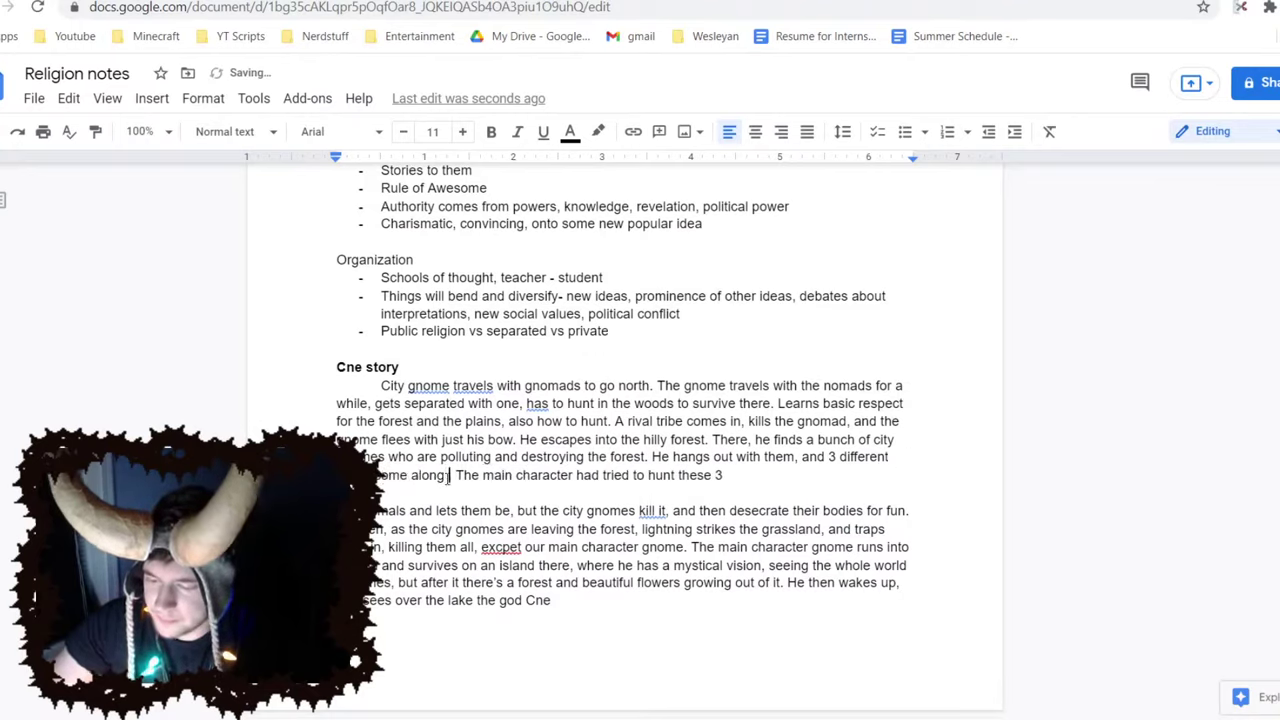
{"action": "type", "text": "ent points t"}
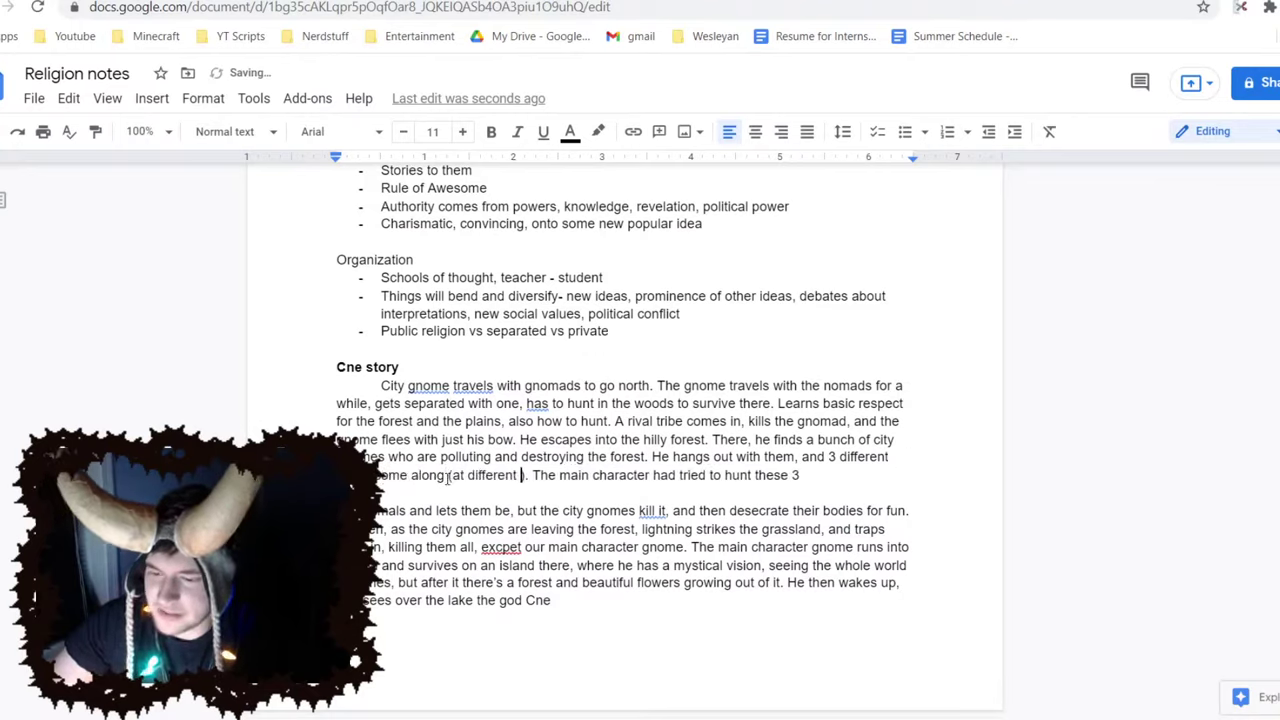
{"action": "type", "text": "hroughout the ni"}
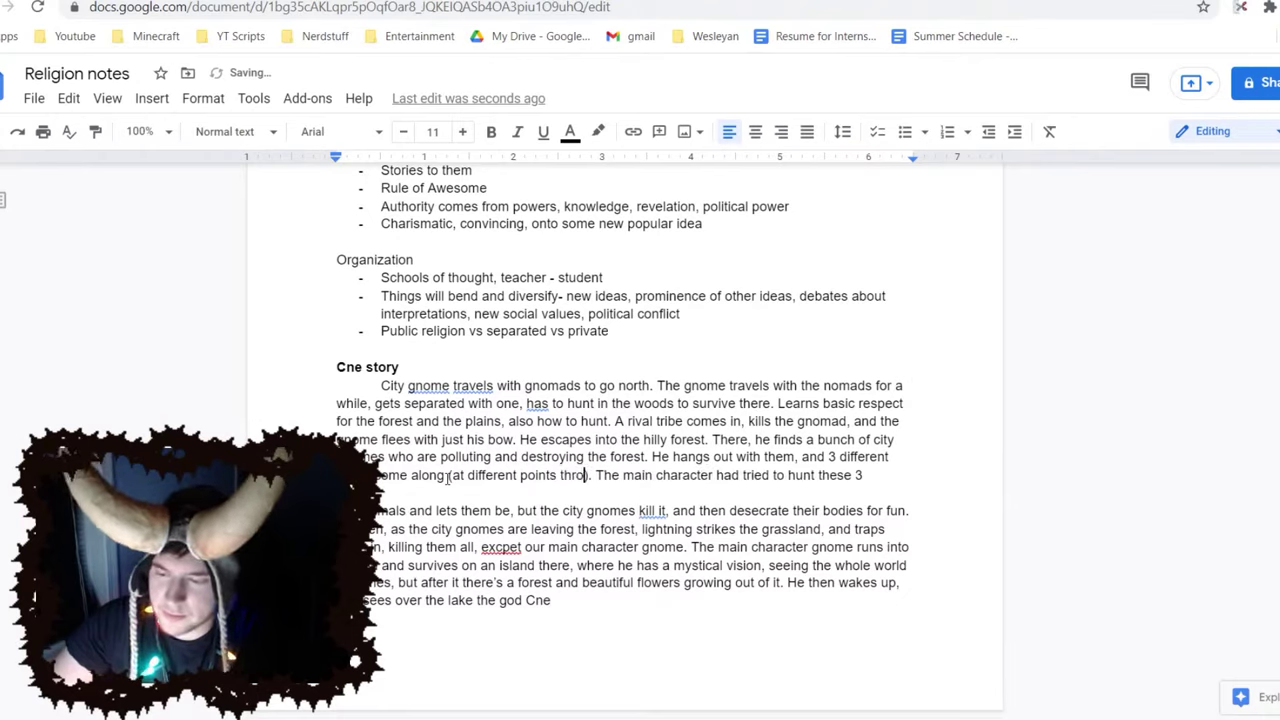
{"action": "type", "text": "ght)"}
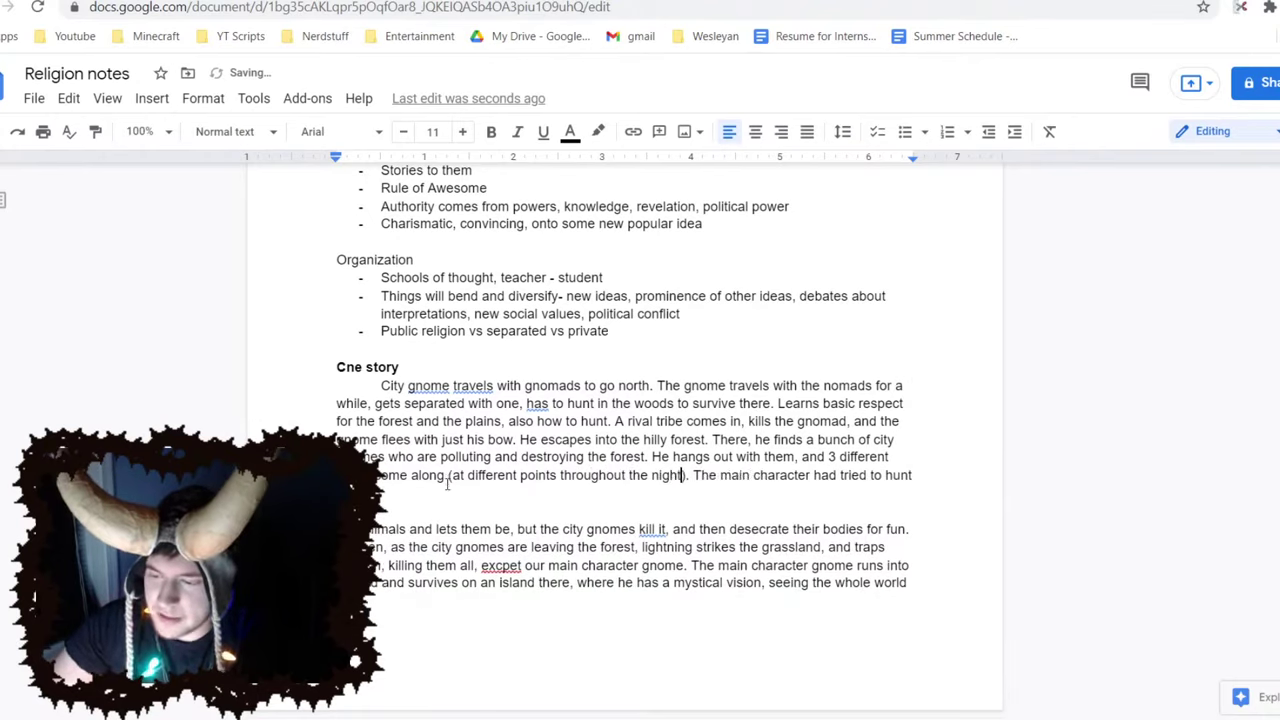
Finish the sentence after "these 3" with "bears before, but let them all go when they got trapped."
{"action": "left_click", "coordinate": [500, 505]}
{"action": "type", "text": "bears "}
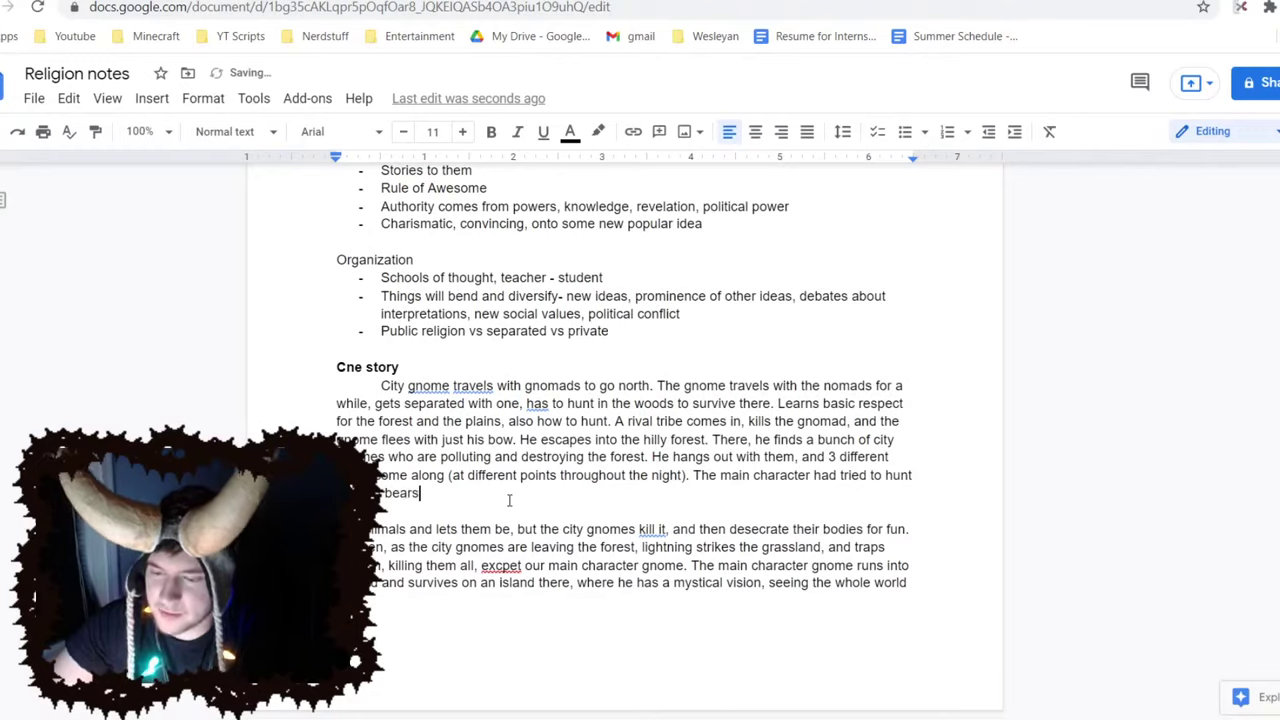
{"action": "type", "text": "before, but le"}
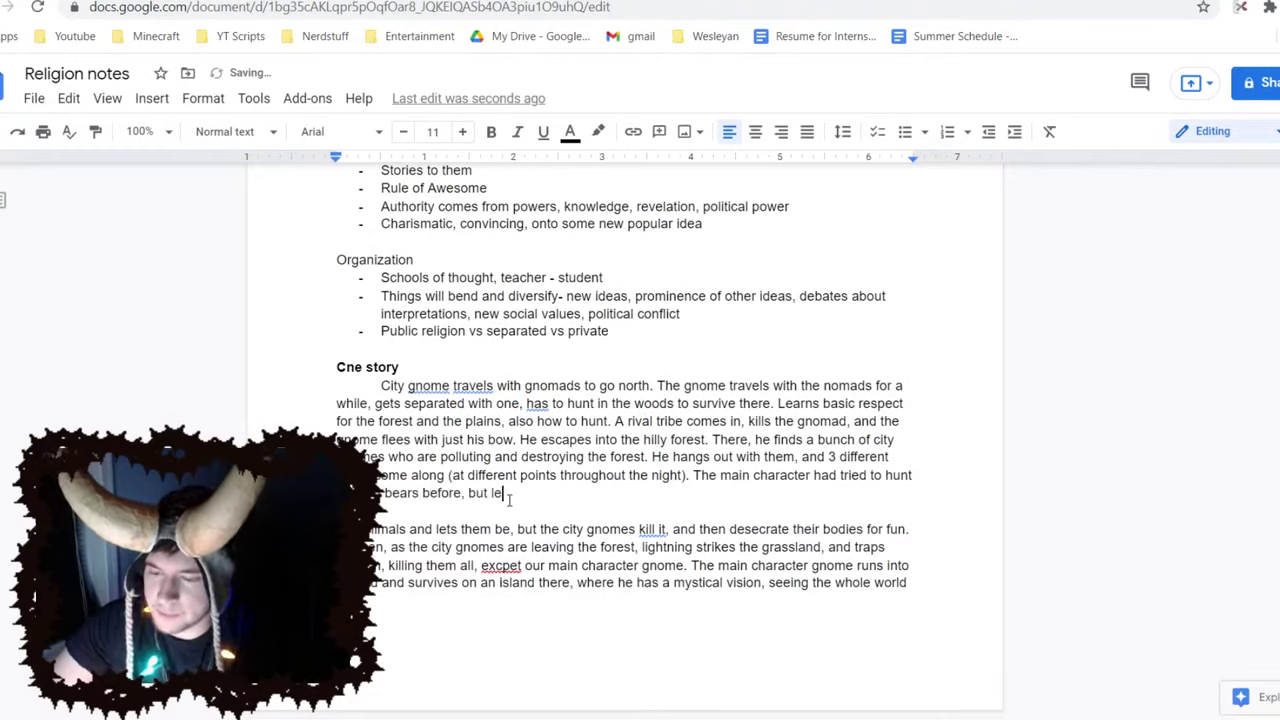
{"action": "type", "text": "t them all go"}
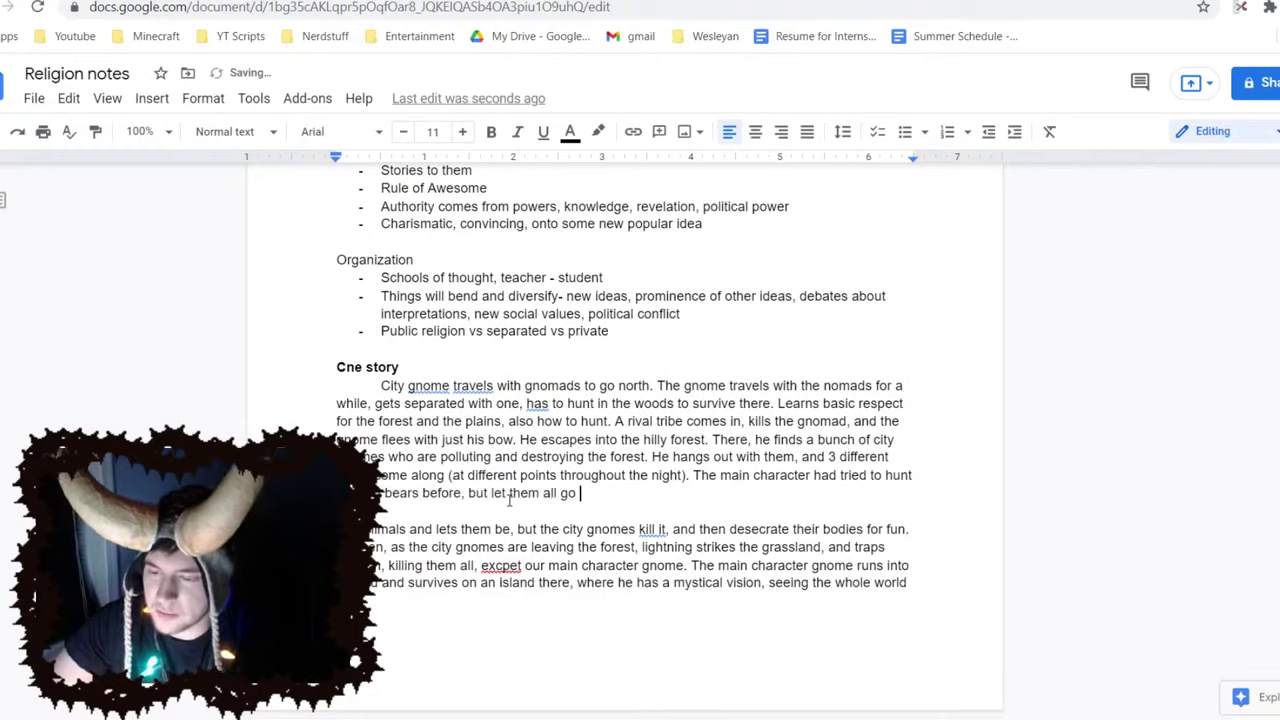
{"action": "key", "text": "BackSpace"}
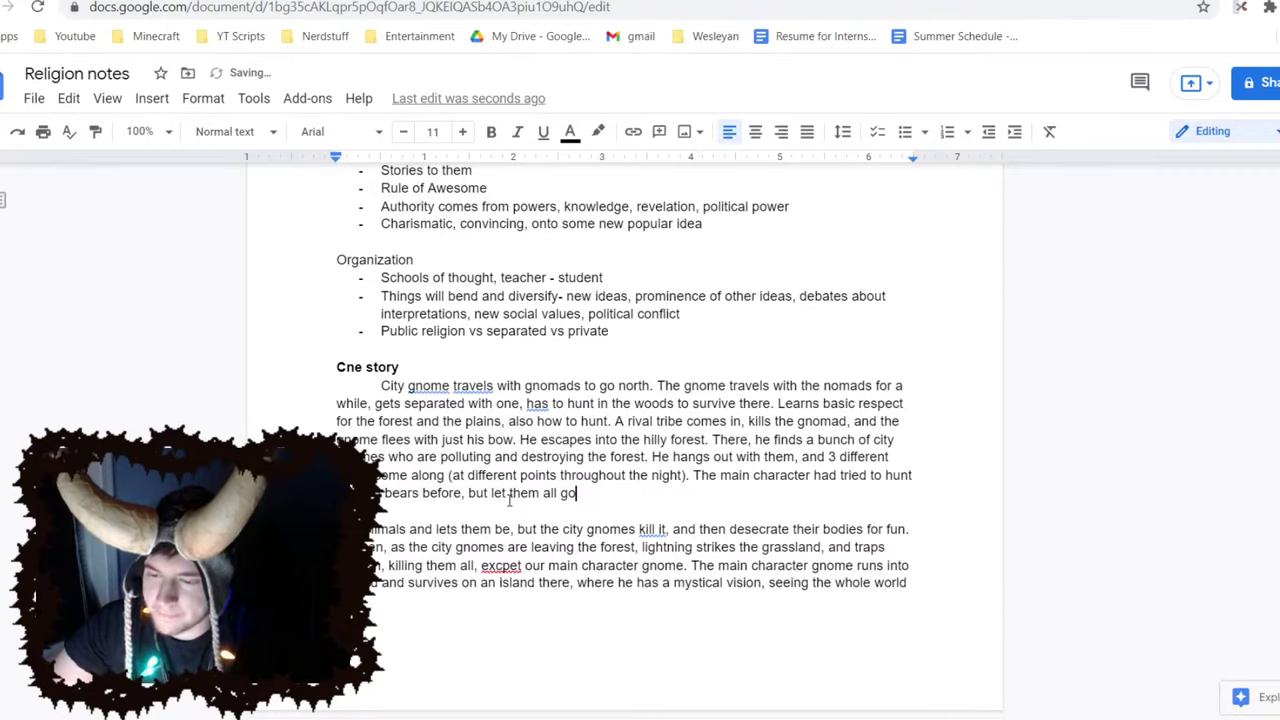
{"action": "type", "text": "when they got trapped."}
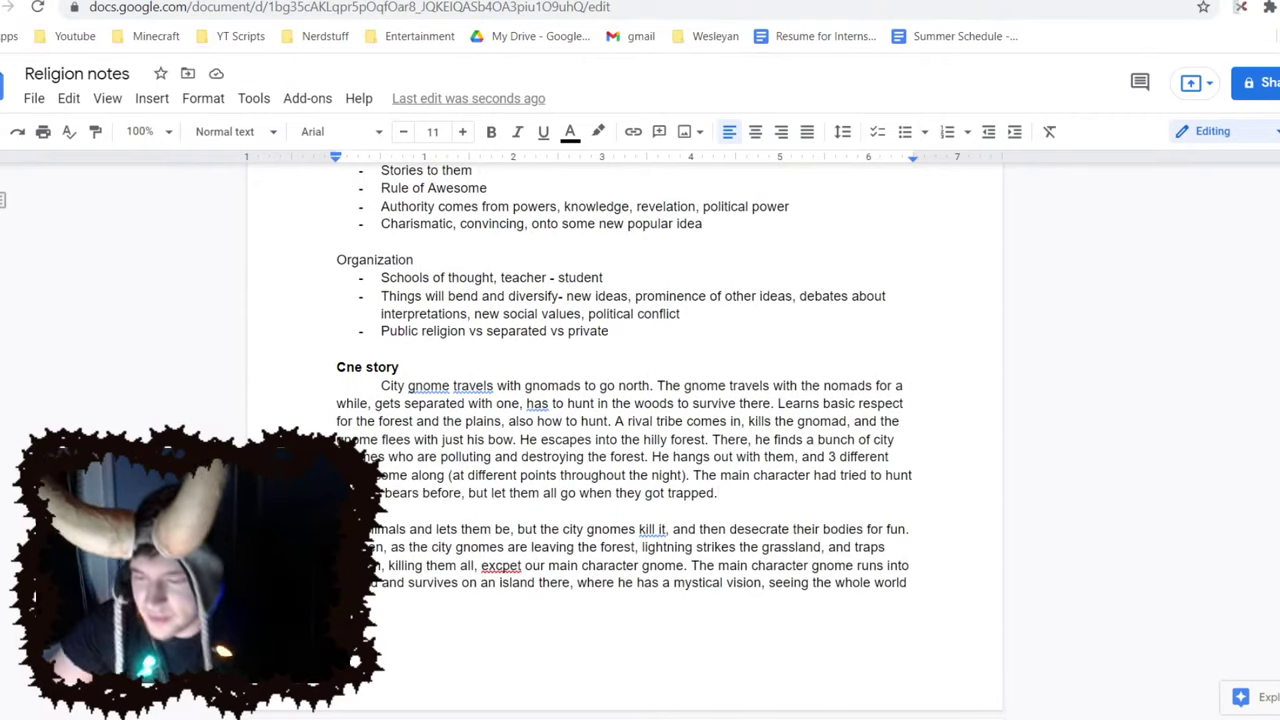
Join the following text to the paragraph, capitalize its opening "The", and insert "come through" after "The animals"
{"action": "key", "text": "Delete"}
{"action": "key", "text": "Delete"}
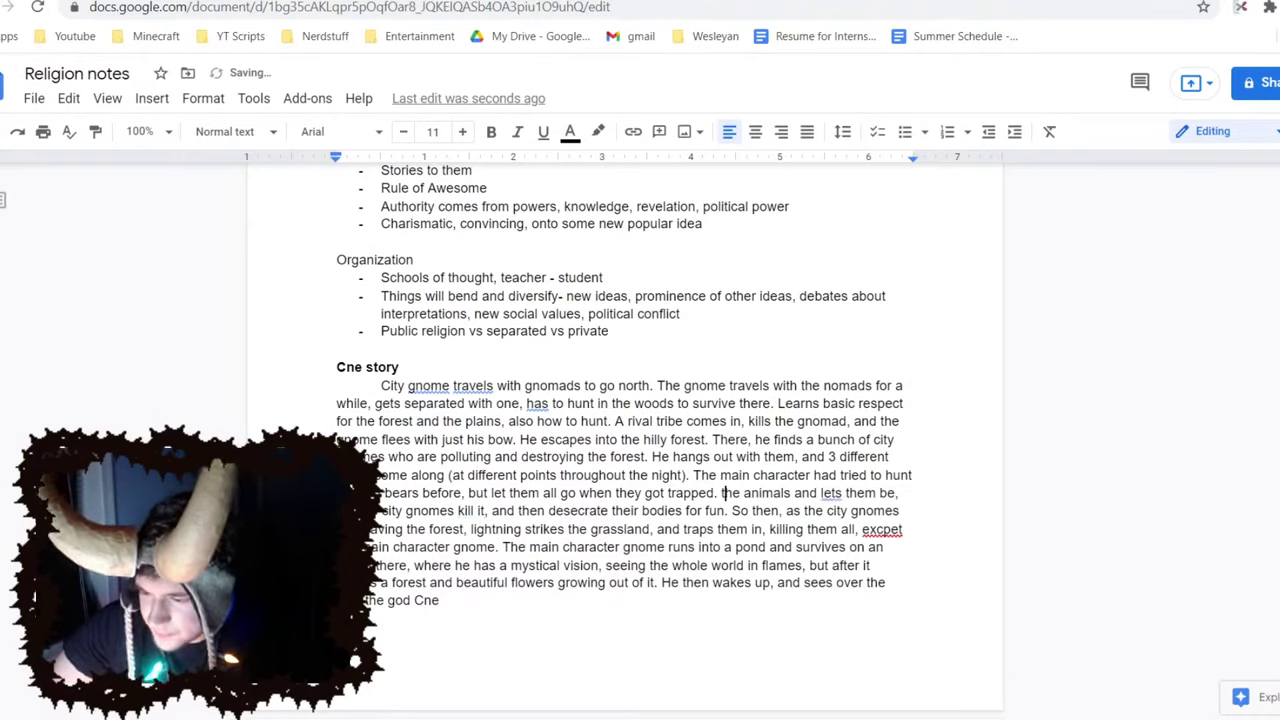
{"action": "type", "text": "T"}
{"action": "key", "text": "Delete"}
{"action": "left_click", "coordinate": [797, 494]}
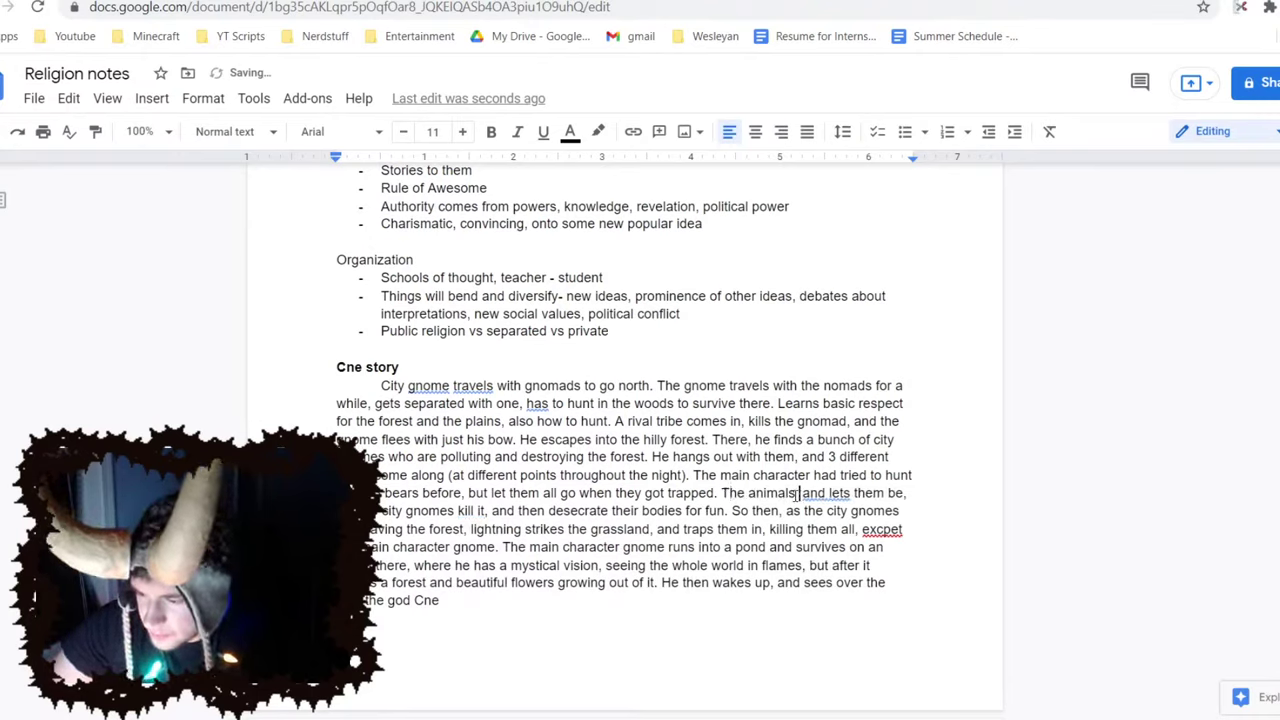
{"action": "type", "text": "come through"}
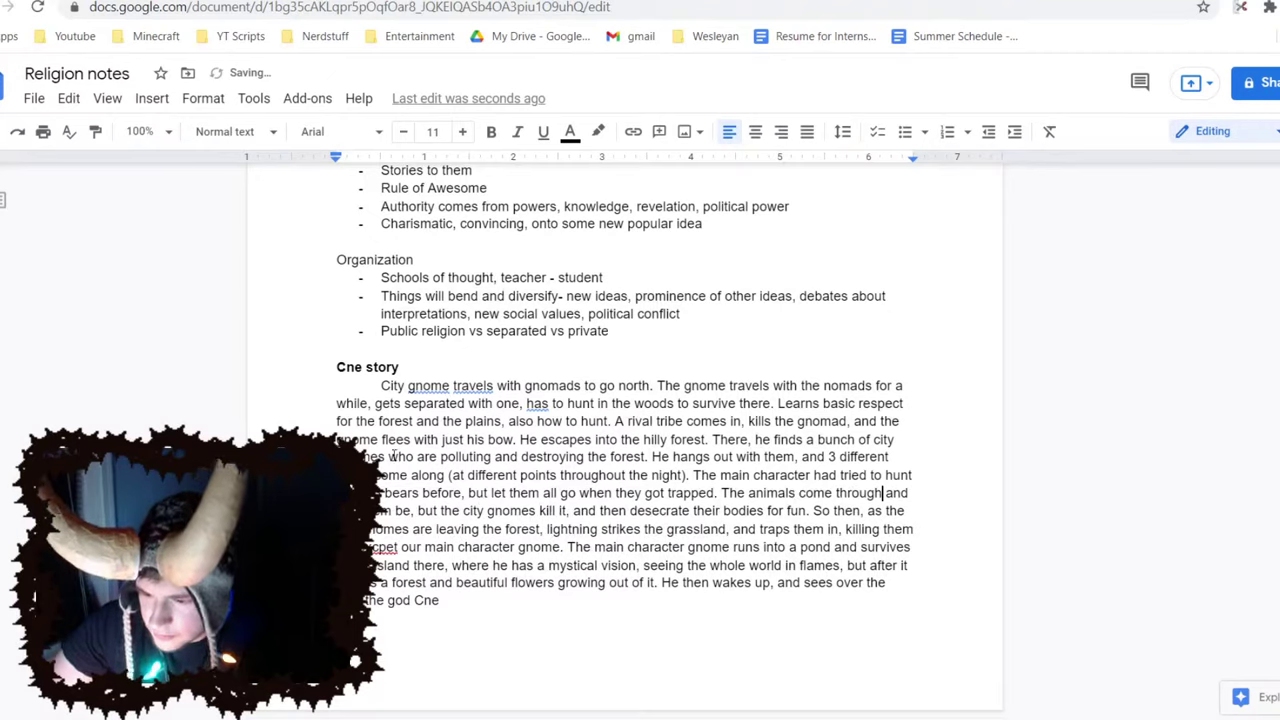
In the animals sentence, change "them be" to "Gnomey be" and "kill it" to "kill them"
{"action": "double_click", "coordinate": [388, 511]}
{"action": "type", "text": "some"}
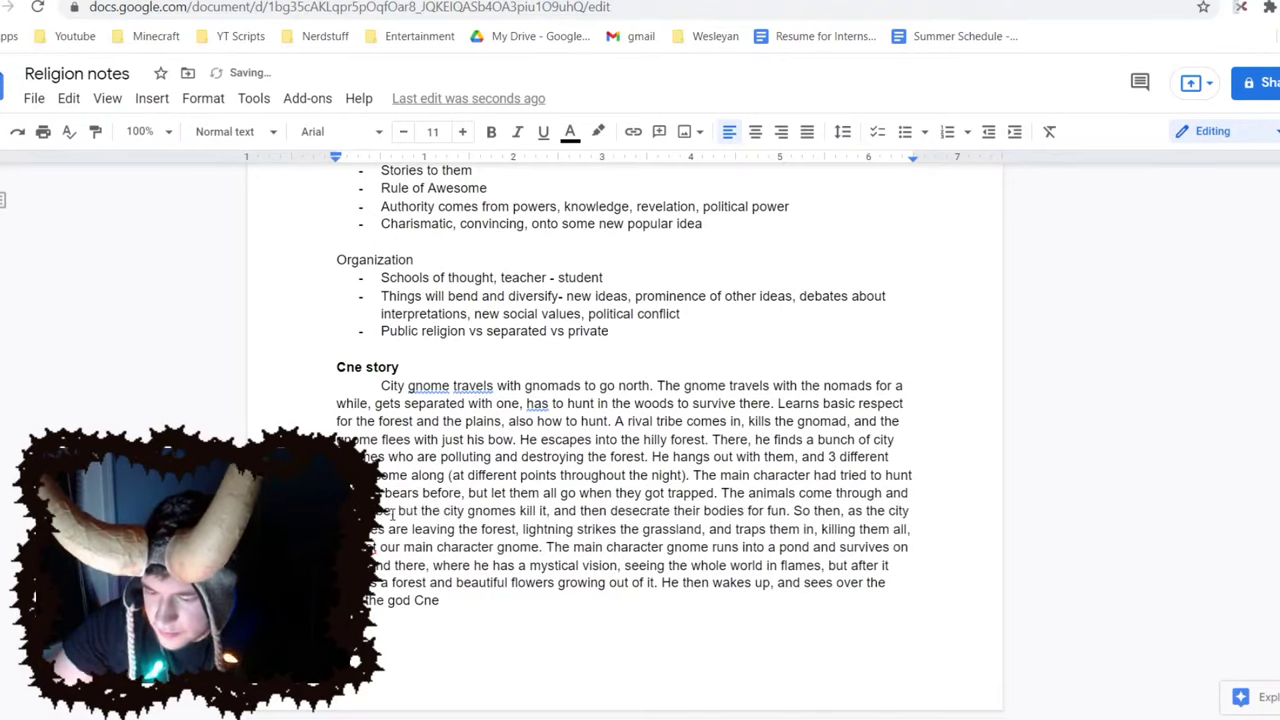
{"action": "type", "text": "y"}
{"action": "left_click", "coordinate": [522, 582]}
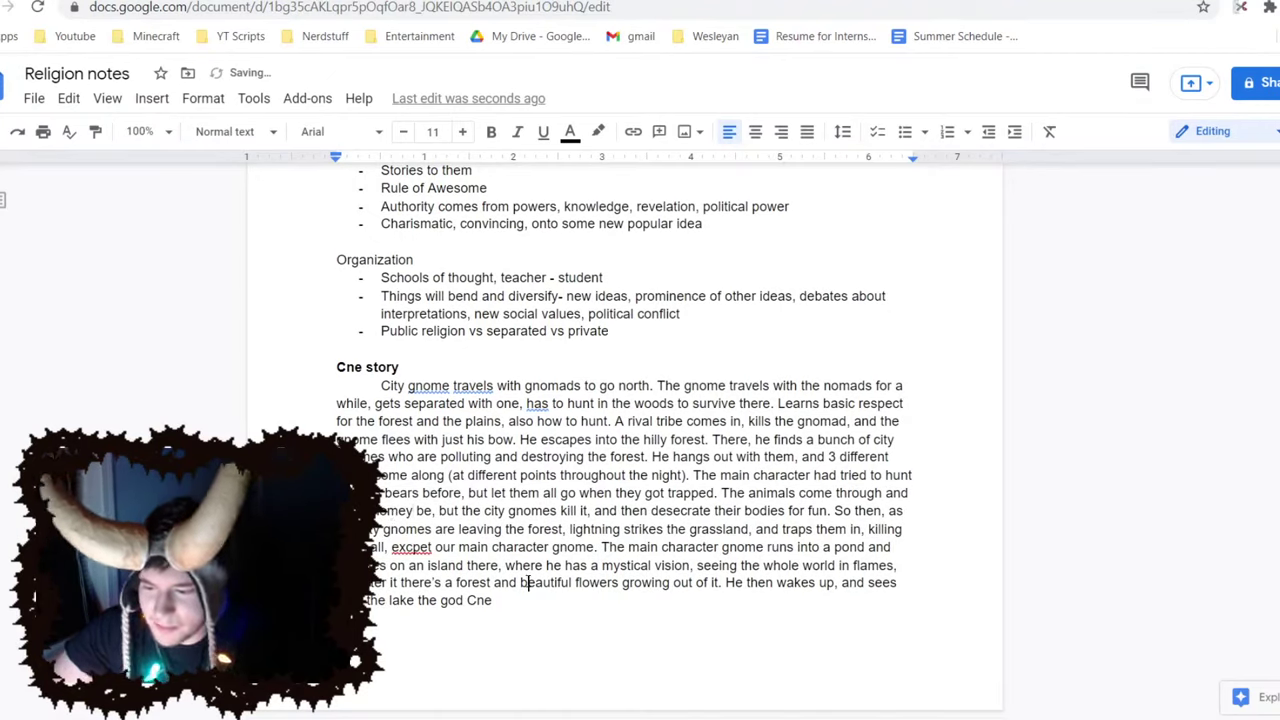
{"action": "double_click", "coordinate": [586, 510]}
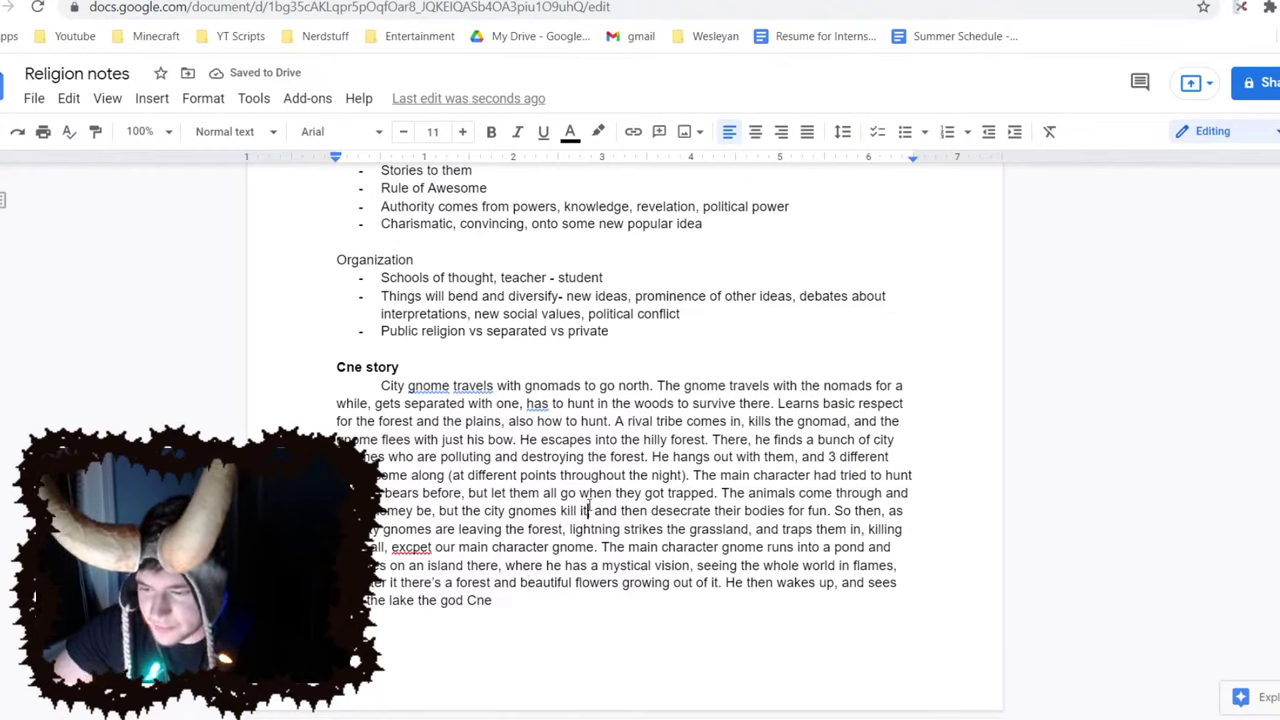
{"action": "type", "text": "them,"}
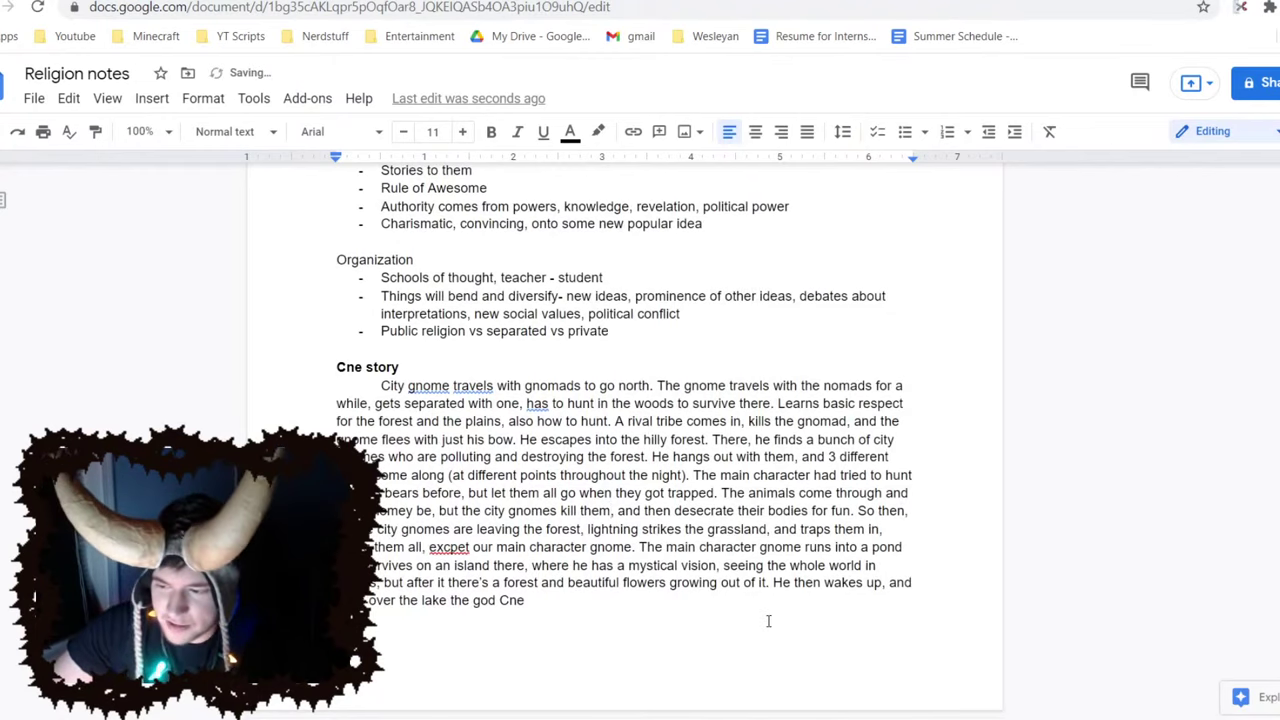
Delete "over the lake the god Cne" from the end of the closing sentence
{"action": "left_click", "coordinate": [596, 604]}
{"action": "scroll", "coordinate": [596, 604], "scroll_direction": "down", "scroll_amount": 1}
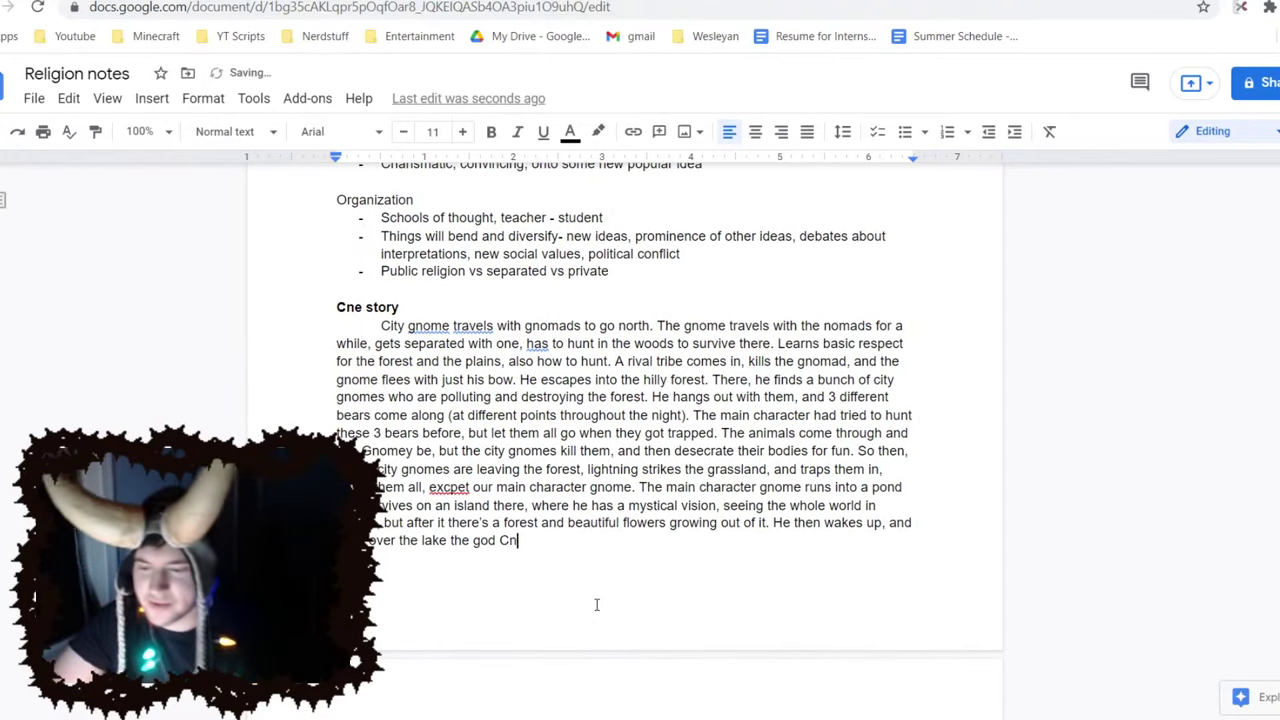
{"action": "key", "text": "BackSpace"}
{"action": "key", "text": "BackSpace"}
{"action": "key", "text": "BackSpace"}
{"action": "key", "text": "BackSpace"}
{"action": "key", "text": "BackSpace"}
{"action": "key", "text": "BackSpace"}
{"action": "key", "text": "BackSpace"}
{"action": "key", "text": "BackSpace"}
{"action": "key", "text": "BackSpace"}
{"action": "key", "text": "BackSpace"}
{"action": "key", "text": "BackSpace"}
{"action": "key", "text": "BackSpace"}
{"action": "key", "text": "BackSpace"}
{"action": "key", "text": "BackSpace"}
{"action": "key", "text": "BackSpace"}
{"action": "key", "text": "BackSpace"}
{"action": "key", "text": "BackSpace"}
{"action": "key", "text": "BackSpace"}
{"action": "key", "text": "BackSpace"}
{"action": "key", "text": "BackSpace"}
{"action": "key", "text": "BackSpace"}
{"action": "key", "text": "BackSpace"}
{"action": "key", "text": "BackSpace"}
{"action": "key", "text": "BackSpace"}
{"action": "key", "text": "BackSpace"}
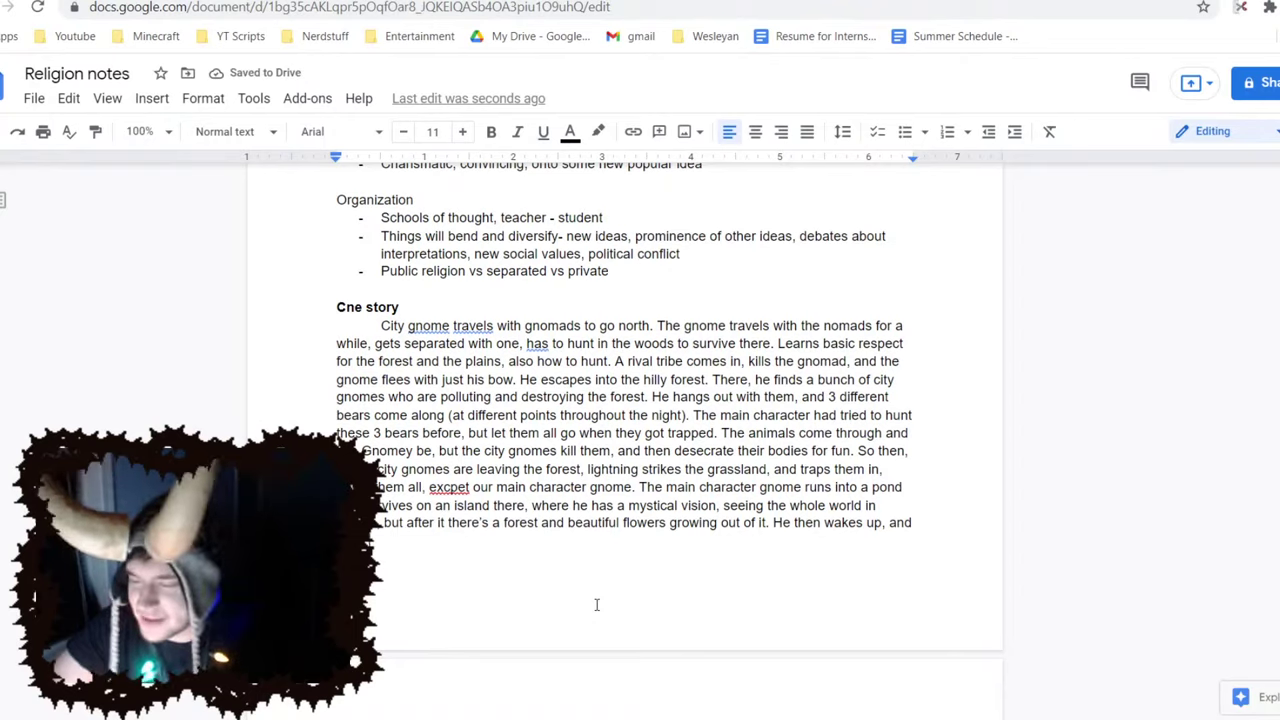
{"action": "key", "text": "BackSpace"}
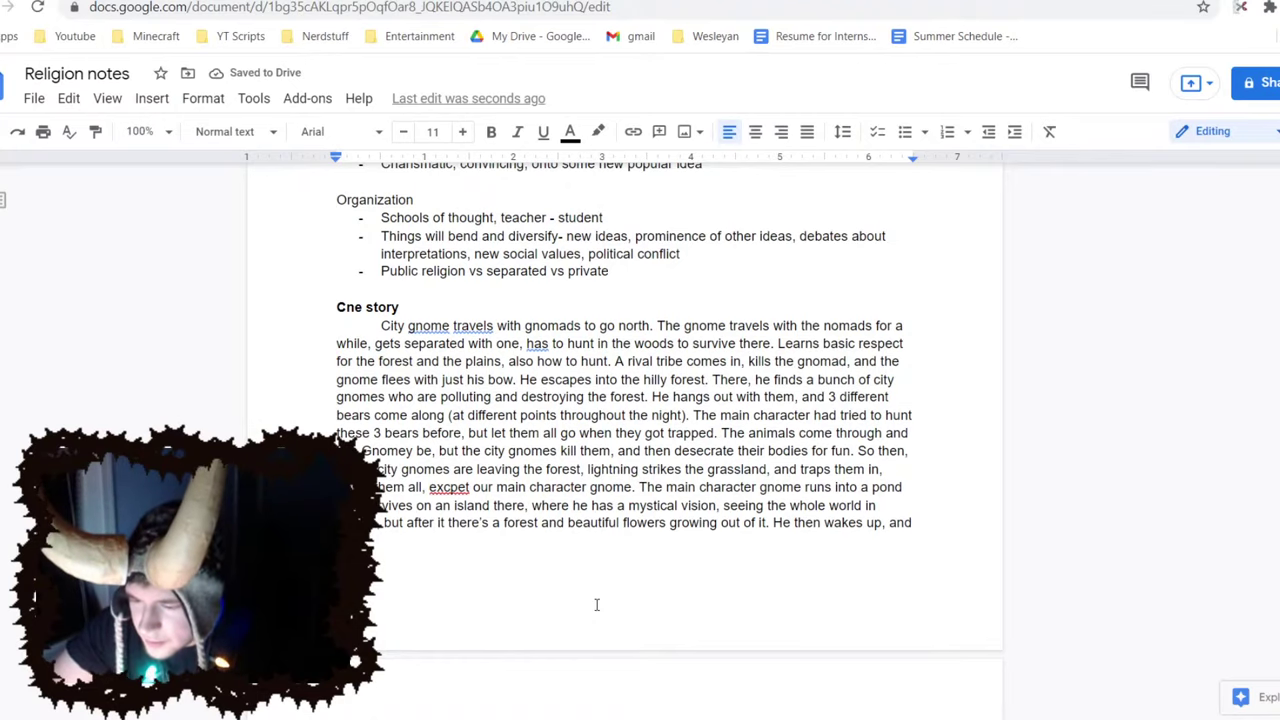
Continue the closing sentence after "He then wakes up, and" with "messenger of Cne"
{"action": "scroll", "coordinate": [780, 537], "scroll_direction": "down", "scroll_amount": 1}
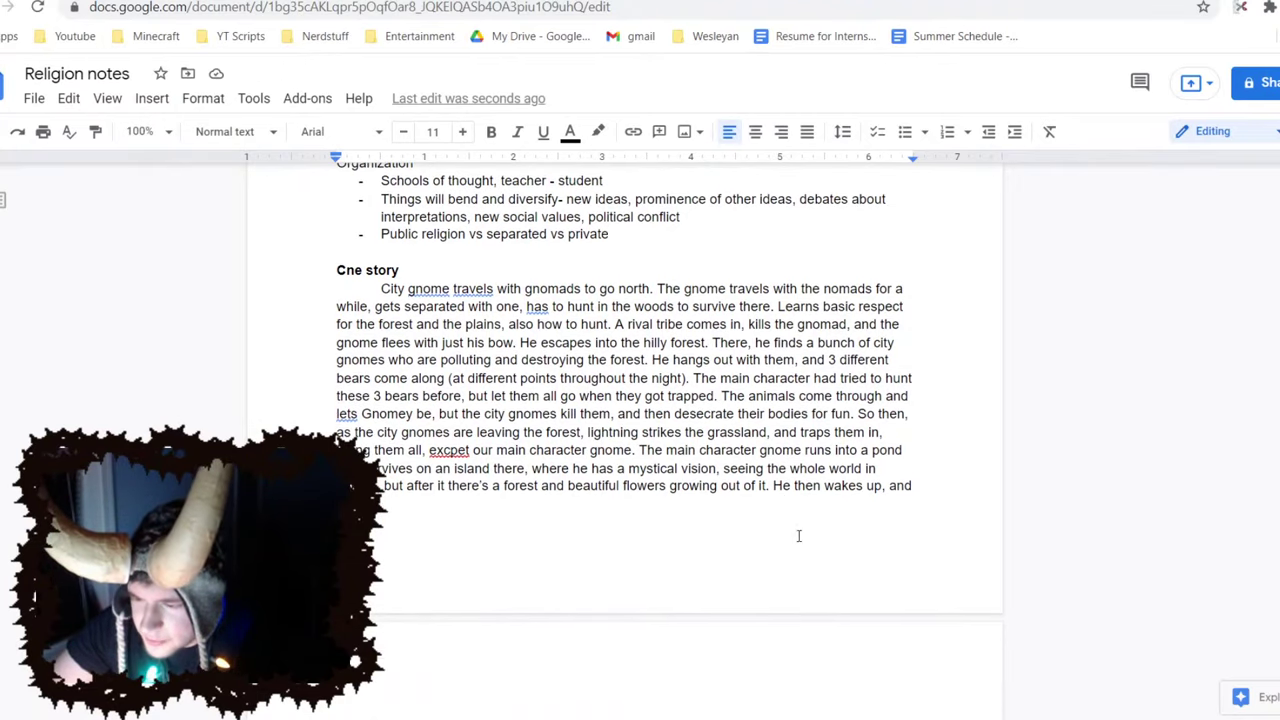
{"action": "scroll", "coordinate": [779, 540], "scroll_direction": "down", "scroll_amount": 1}
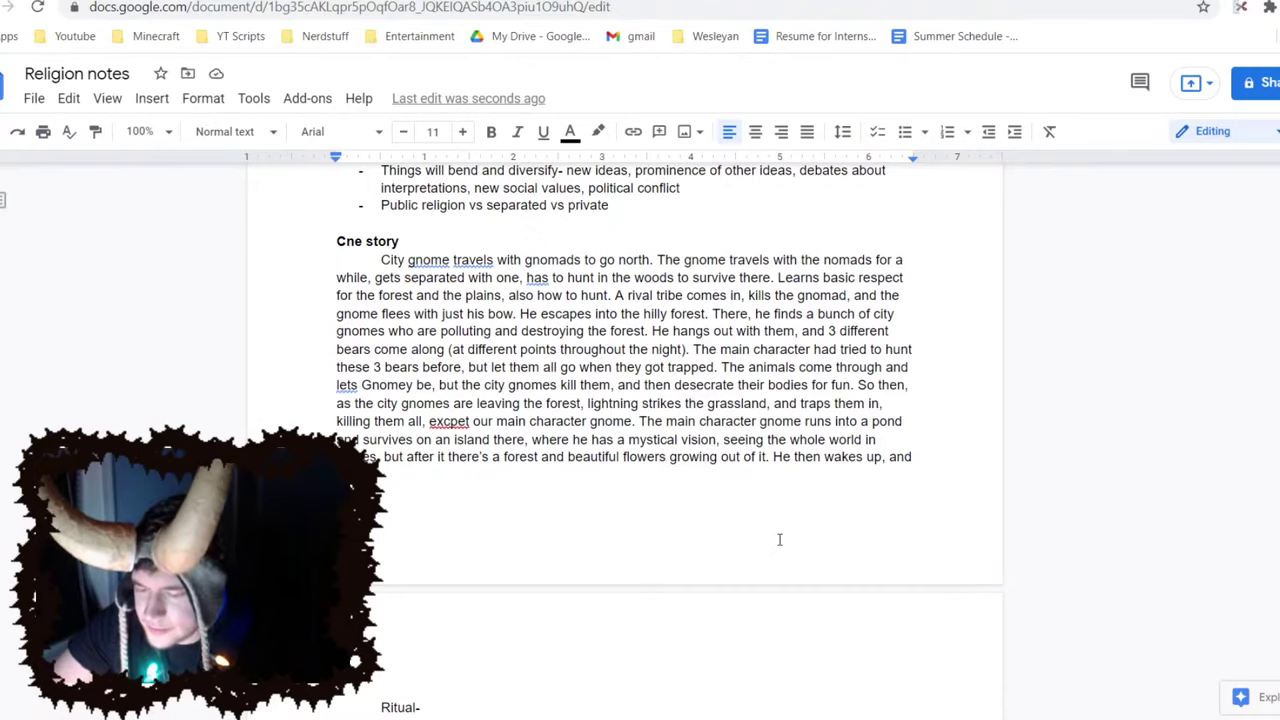
{"action": "type", "text": "messenger "}
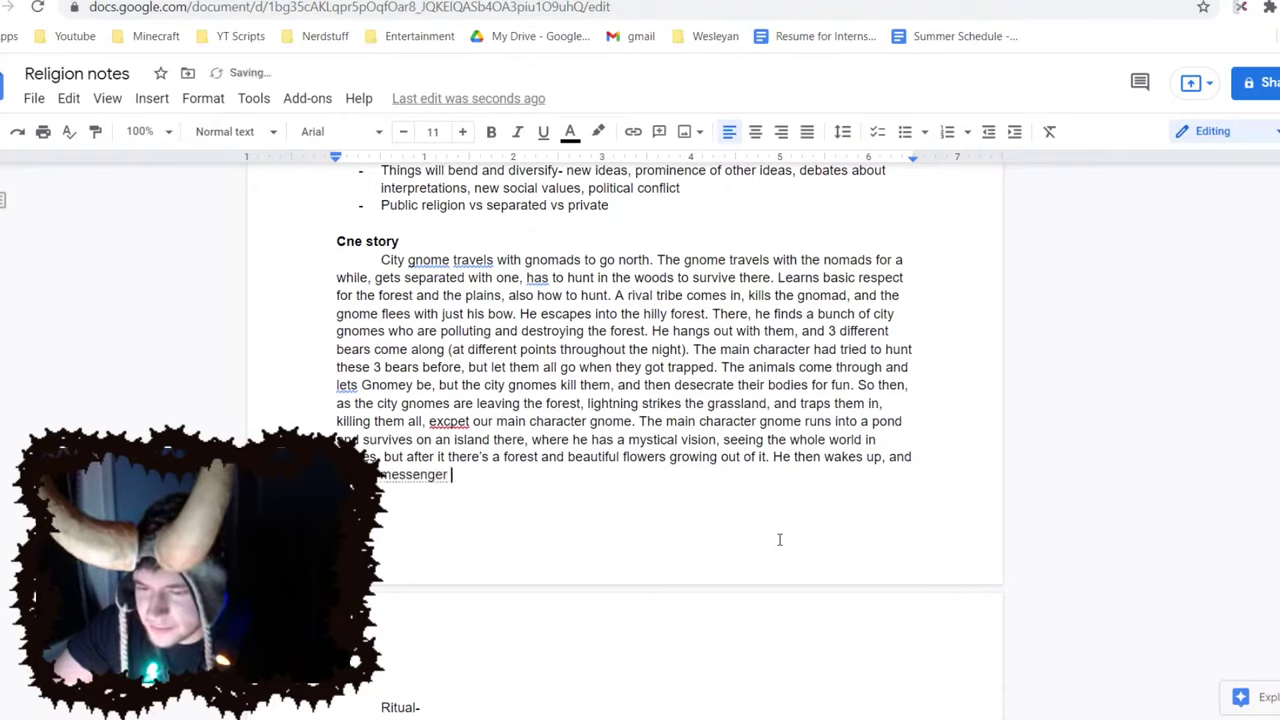
{"action": "type", "text": "of Cne"}
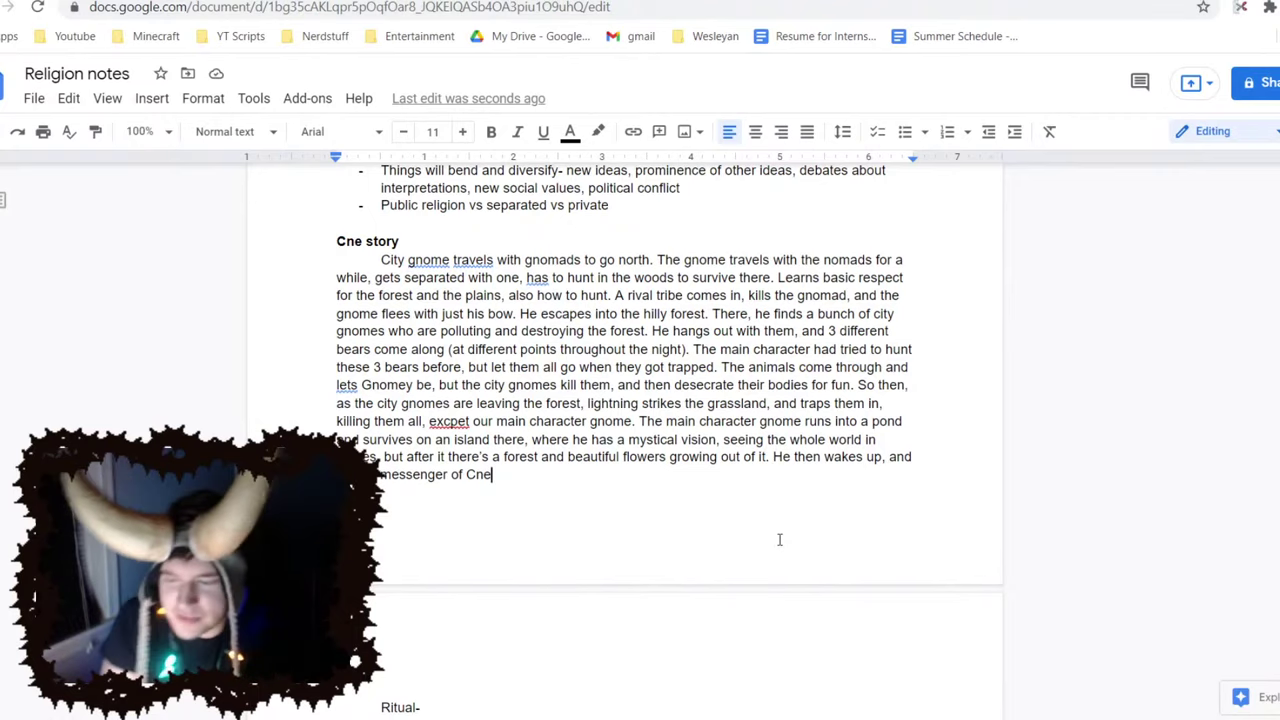
{"action": "right_click", "coordinate": [755, 713]}
{"action": "left_click", "coordinate": [749, 700]}
{"action": "left_click", "coordinate": [592, 474]}
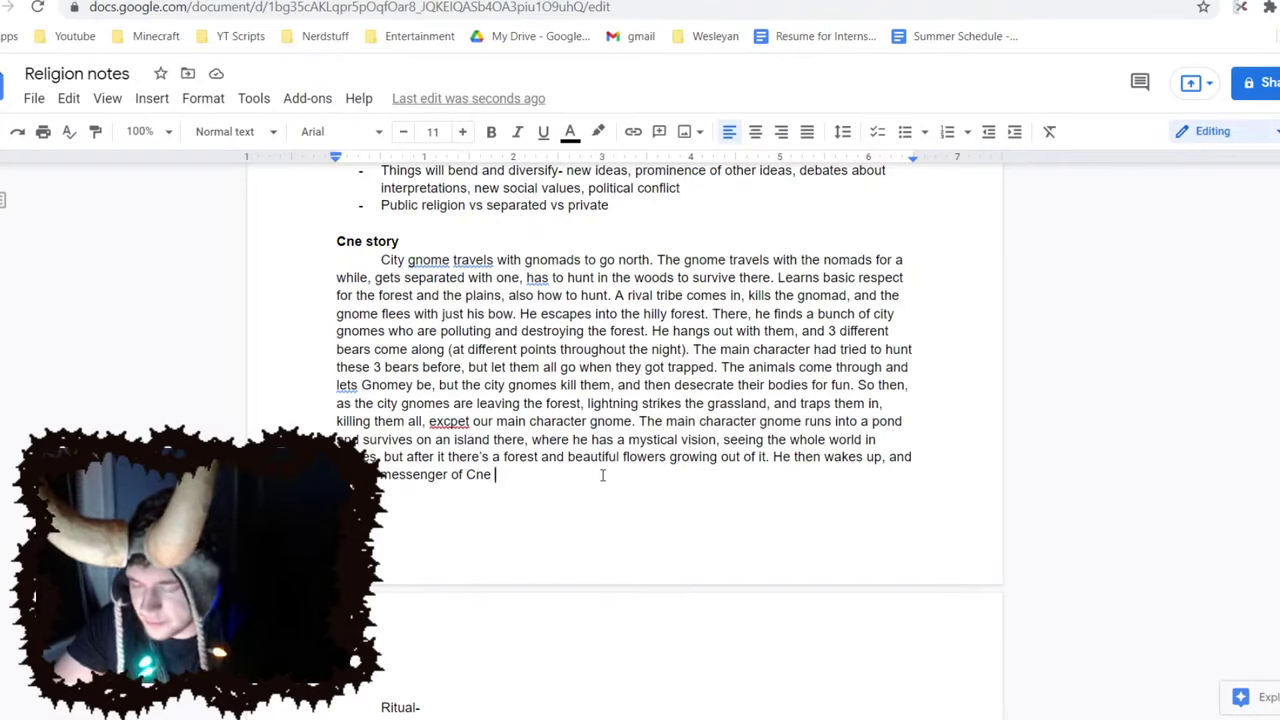
{"action": "type", "text": "who"}
{"action": "key", "text": "BackSpace"}
{"action": "key", "text": "BackSpace"}
{"action": "key", "text": "BackSpace"}
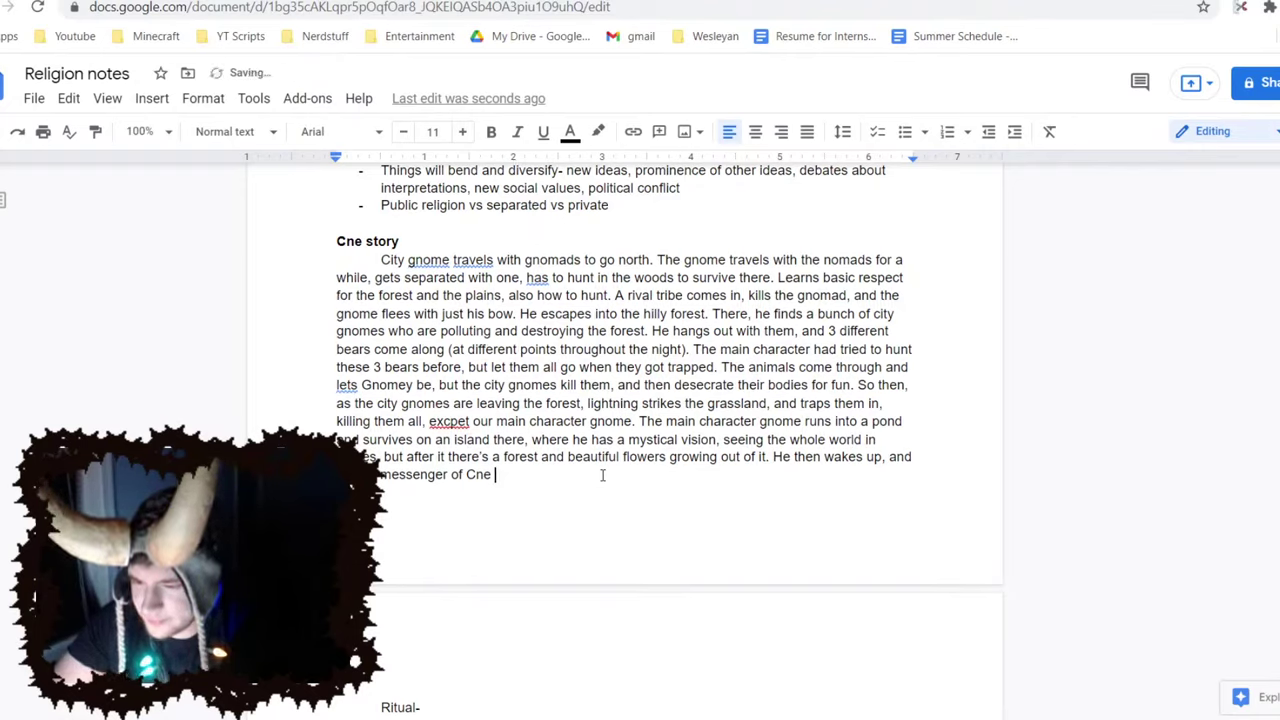
Delete the whole closing sentence beginning "He then wakes up", so the story ends after "growing out of it."
{"action": "key", "text": "BackSpace"}
{"action": "key", "text": "BackSpace"}
{"action": "key", "text": "BackSpace"}
{"action": "key", "text": "BackSpace"}
{"action": "key", "text": "BackSpace"}
{"action": "key", "text": "BackSpace"}
{"action": "key", "text": "BackSpace"}
{"action": "key", "text": "BackSpace"}
{"action": "key", "text": "BackSpace"}
{"action": "key", "text": "BackSpace"}
{"action": "key", "text": "BackSpace"}
{"action": "key", "text": "BackSpace"}
{"action": "key", "text": "BackSpace"}
{"action": "key", "text": "BackSpace"}
{"action": "key", "text": "BackSpace"}
{"action": "key", "text": "BackSpace"}
{"action": "key", "text": "BackSpace"}
{"action": "key", "text": "BackSpace"}
{"action": "key", "text": "BackSpace"}
{"action": "key", "text": "BackSpace"}
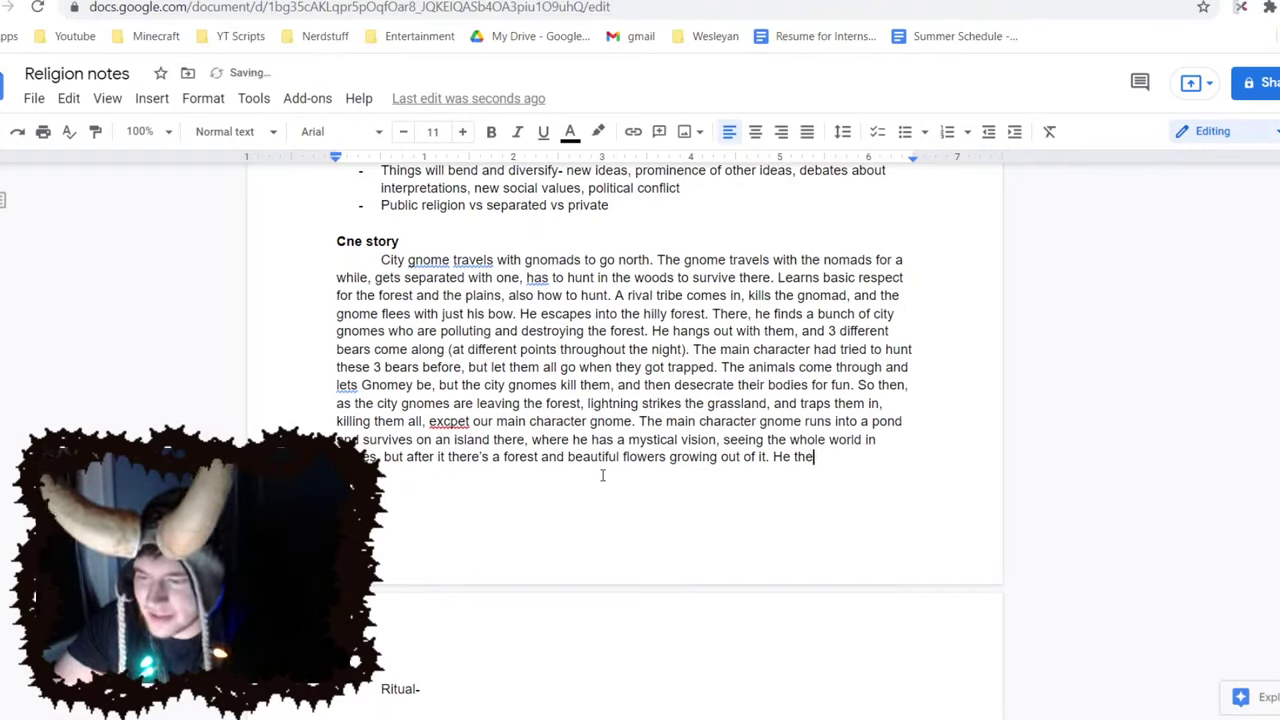
{"action": "key", "text": "BackSpace"}
{"action": "key", "text": "BackSpace"}
{"action": "key", "text": "BackSpace"}
{"action": "key", "text": "BackSpace"}
{"action": "key", "text": "BackSpace"}
{"action": "key", "text": "BackSpace"}
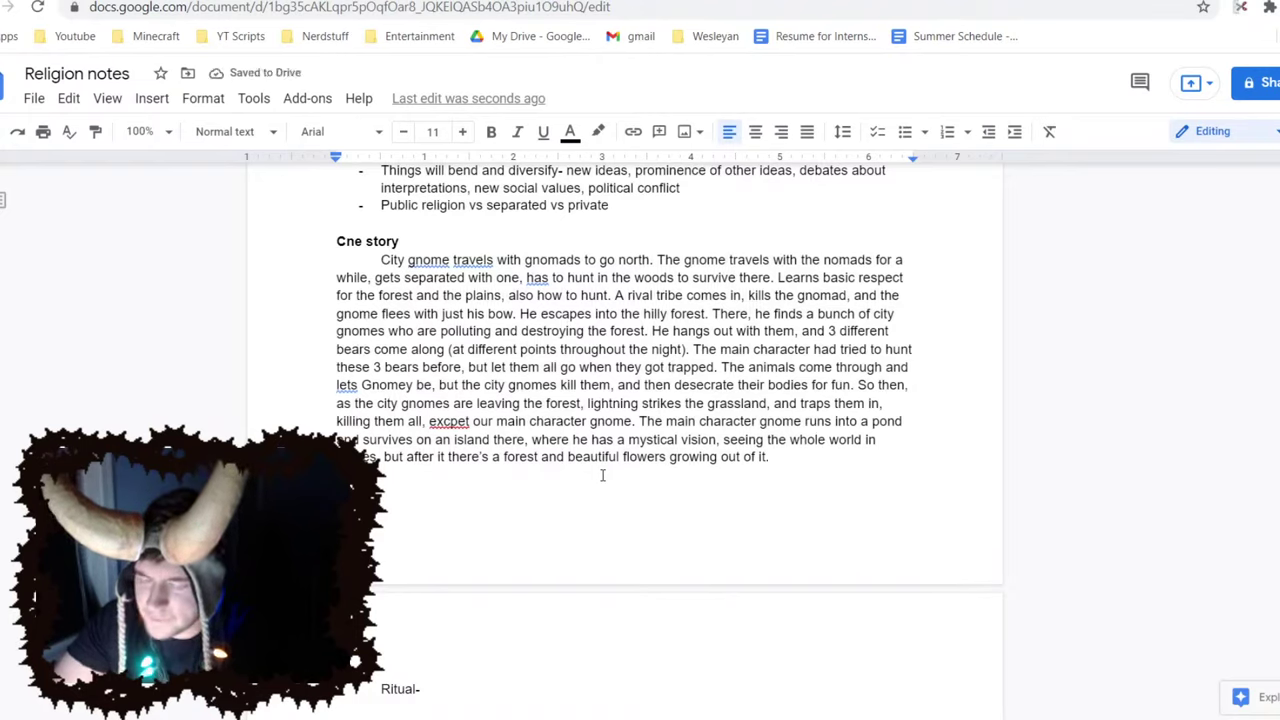
{"action": "type", "text": "The"}
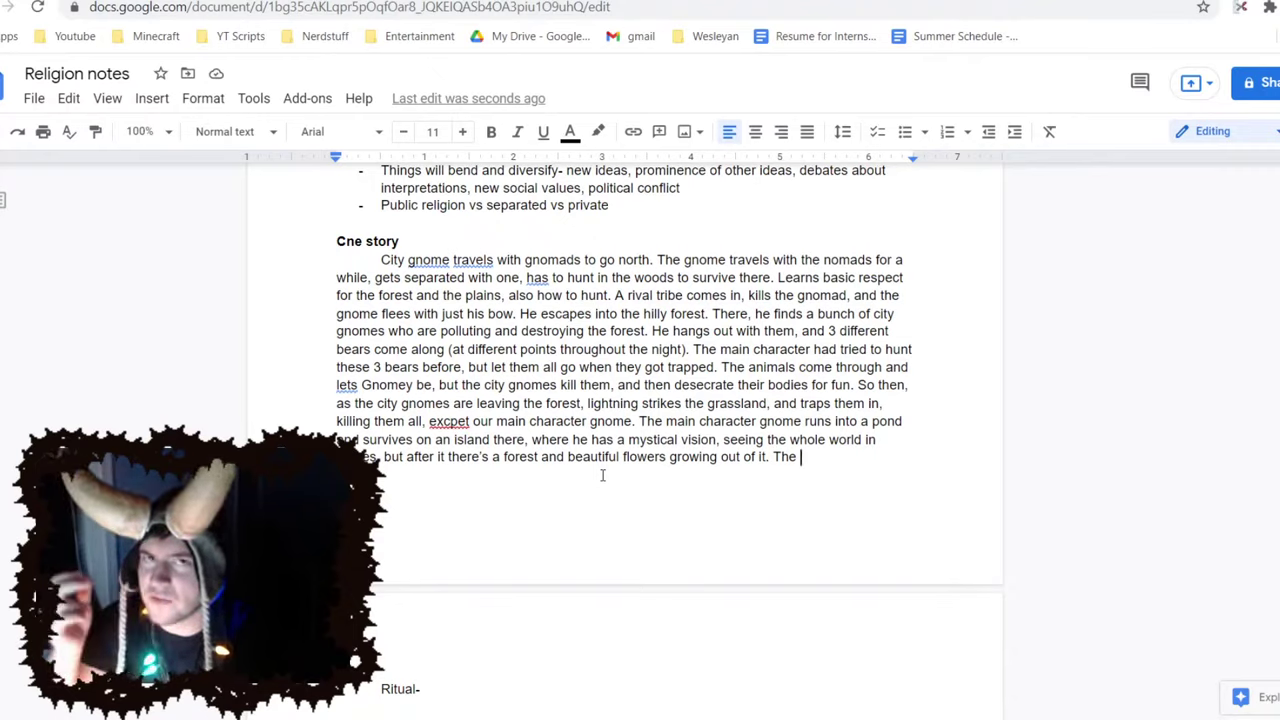
{"action": "key", "text": "BackSpace"}
{"action": "key", "text": "BackSpace"}
{"action": "key", "text": "BackSpace"}
{"action": "key", "text": "BackSpace"}
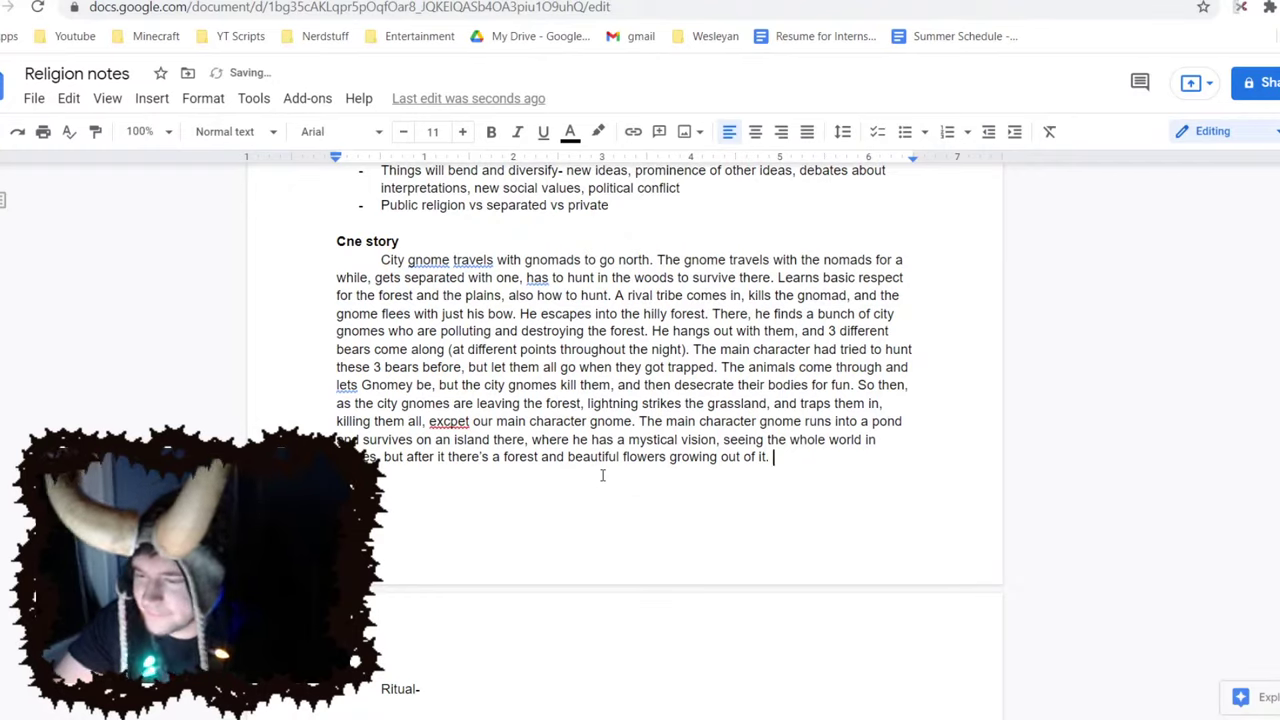
{"action": "type", "text": "He fi"}
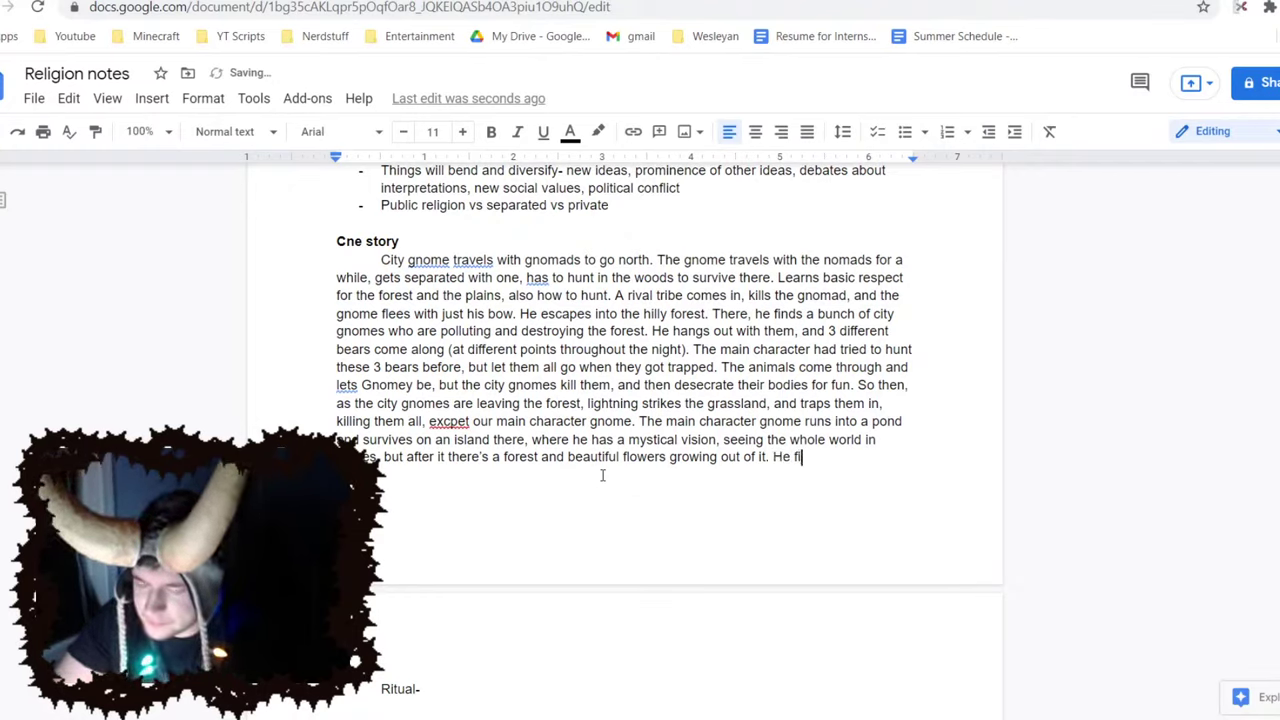
{"action": "type", "text": "ghts out of the"}
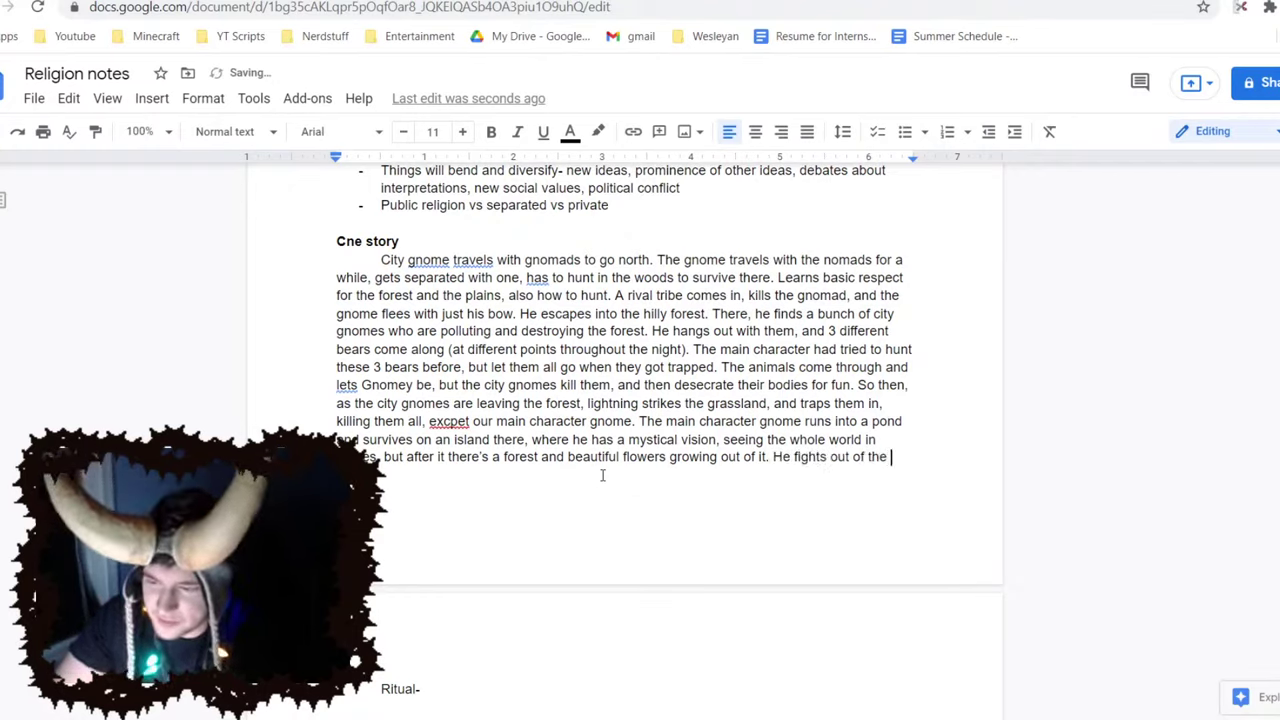
{"action": "key", "text": "BackSpace"}
{"action": "key", "text": "BackSpace"}
{"action": "key", "text": "BackSpace"}
{"action": "key", "text": "BackSpace"}
{"action": "key", "text": "BackSpace"}
{"action": "key", "text": "BackSpace"}
{"action": "key", "text": "BackSpace"}
{"action": "key", "text": "BackSpace"}
{"action": "key", "text": "BackSpace"}
{"action": "key", "text": "BackSpace"}
{"action": "key", "text": "BackSpace"}
{"action": "key", "text": "BackSpace"}
{"action": "key", "text": "BackSpace"}
{"action": "key", "text": "BackSpace"}
{"action": "key", "text": "BackSpace"}
{"action": "key", "text": "BackSpace"}
{"action": "key", "text": "BackSpace"}
{"action": "key", "text": "BackSpace"}
{"action": "key", "text": "BackSpace"}
{"action": "key", "text": "BackSpace"}
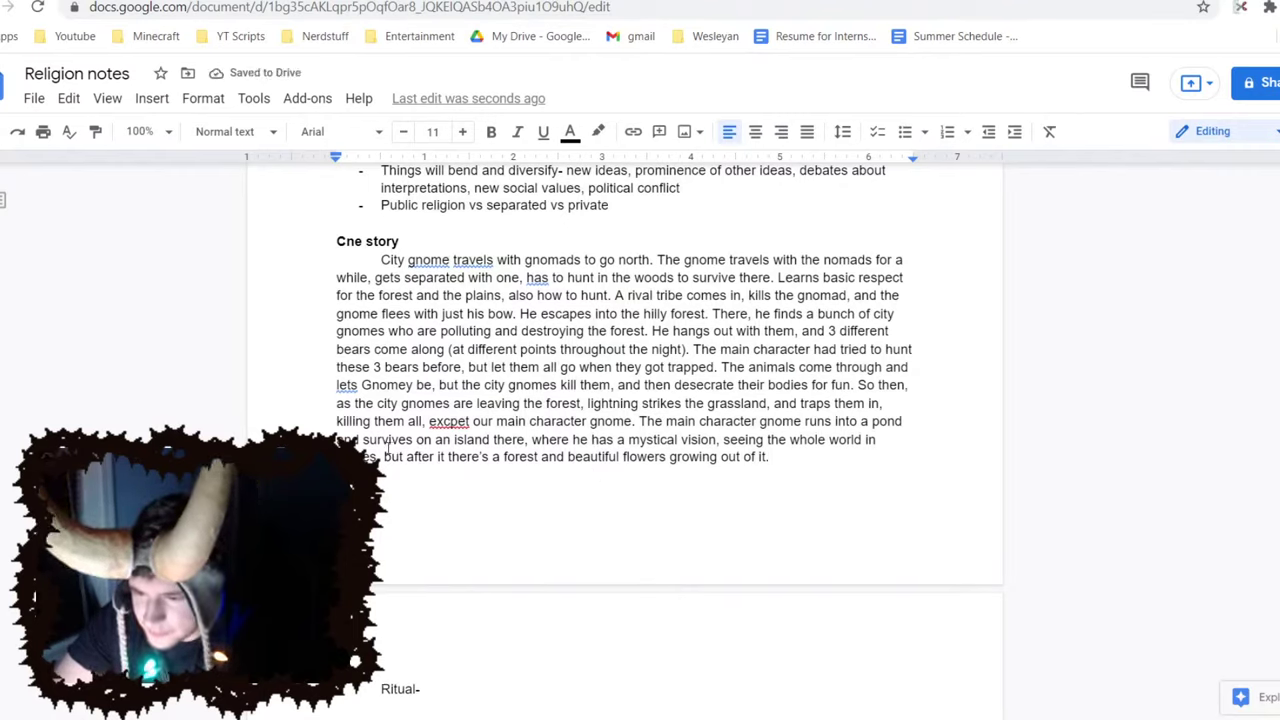
Insert "fighting to escape it" before "but after it there's a forest" in the vision sentence
{"action": "left_click", "coordinate": [378, 457]}
{"action": "type", "text": "fighting to escape "}
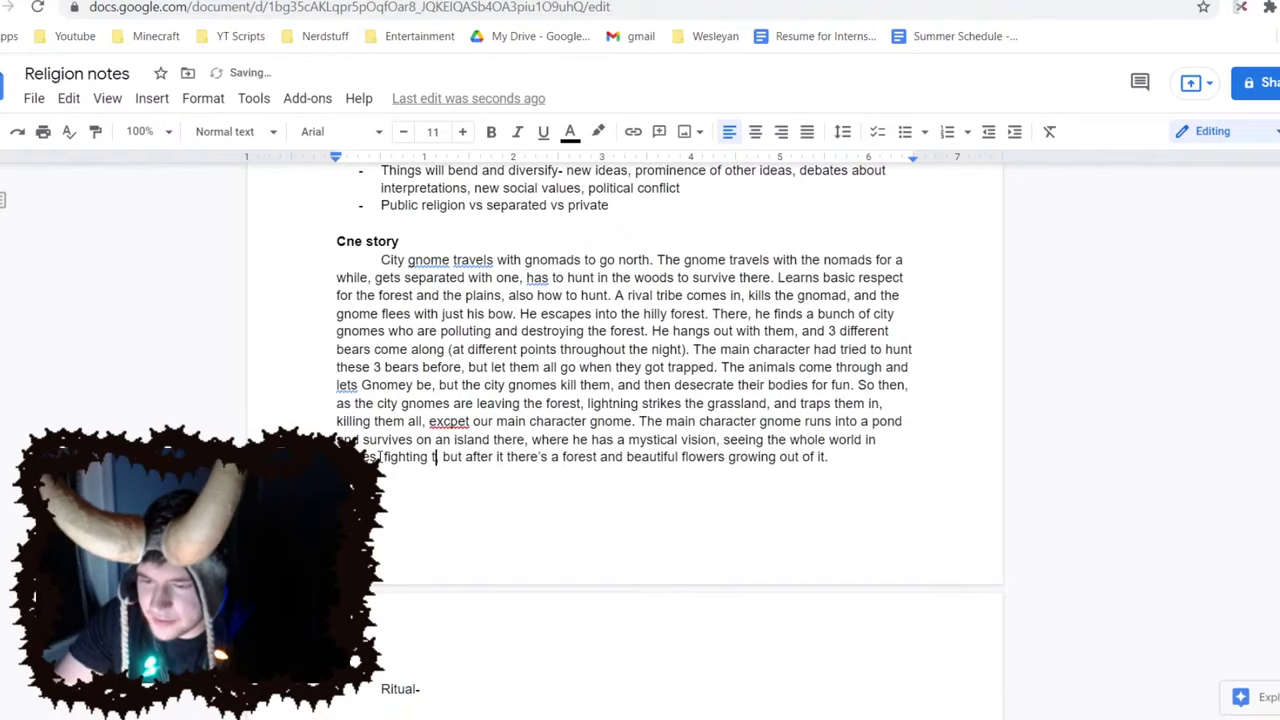
{"action": "type", "text": "it"}
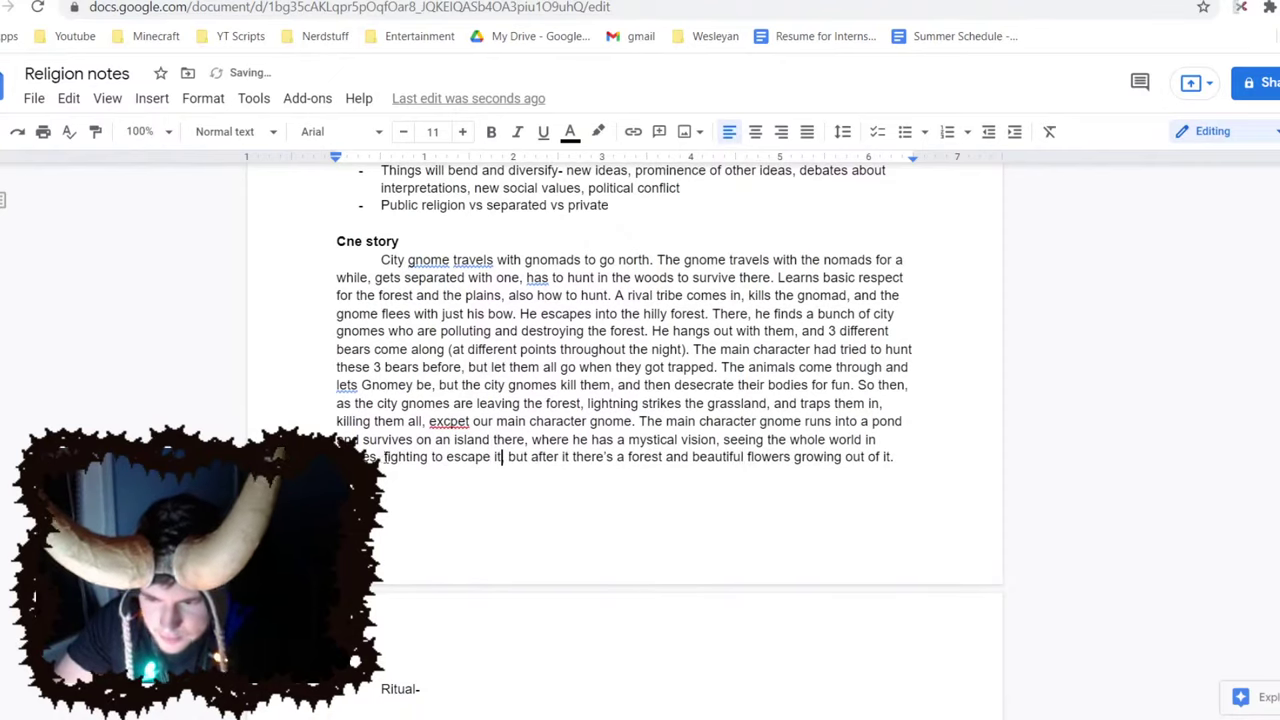
Replace "of it." at the end of the vision sentence with ", and a messenger of Cne is in front of him."
{"action": "left_click", "coordinate": [894, 460]}
{"action": "key", "text": "BackSpace"}
{"action": "key", "text": "BackSpace"}
{"action": "key", "text": "BackSpace"}
{"action": "key", "text": "BackSpace"}
{"action": "key", "text": "BackSpace"}
{"action": "key", "text": "BackSpace"}
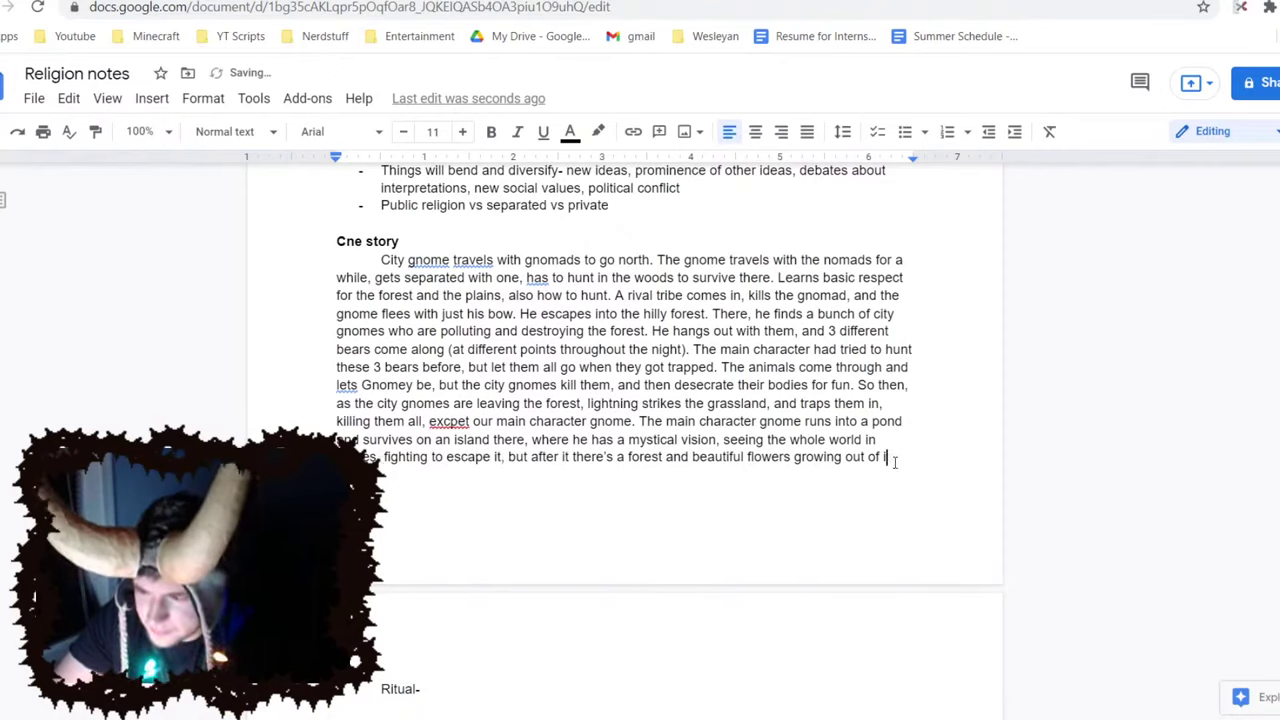
{"action": "type", "text": "and a "}
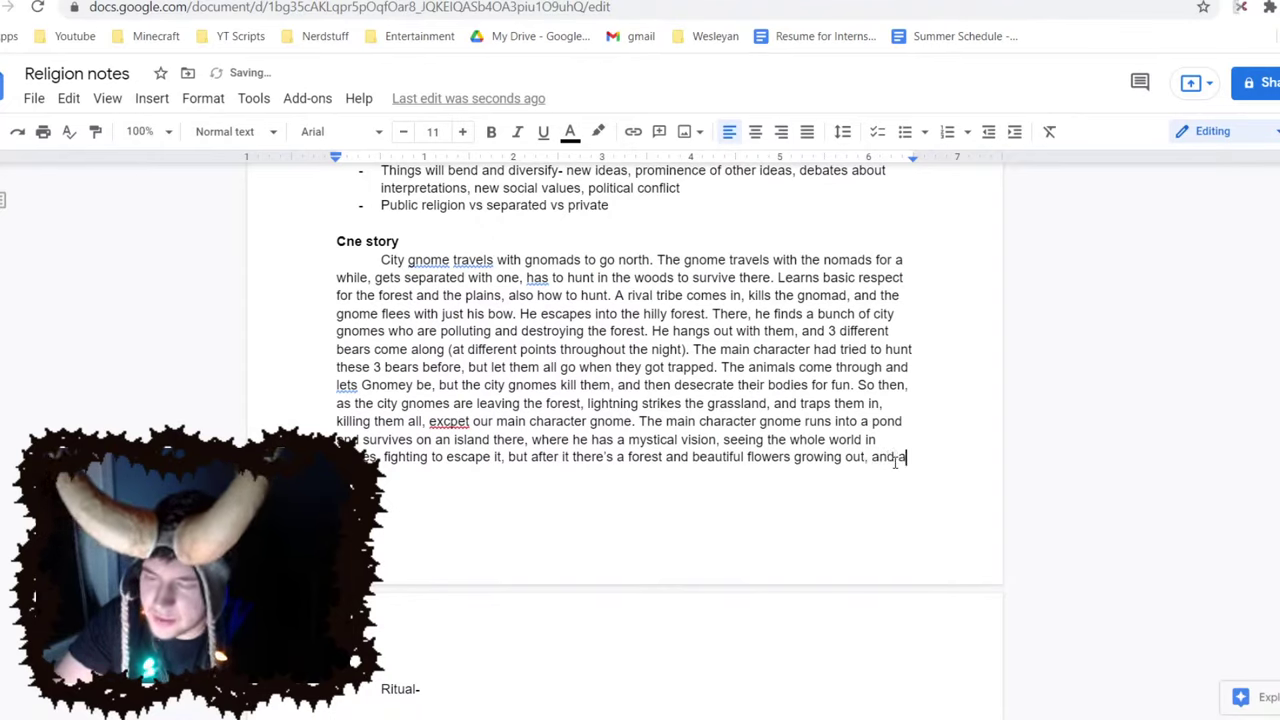
{"action": "type", "text": "ger of Cne "}
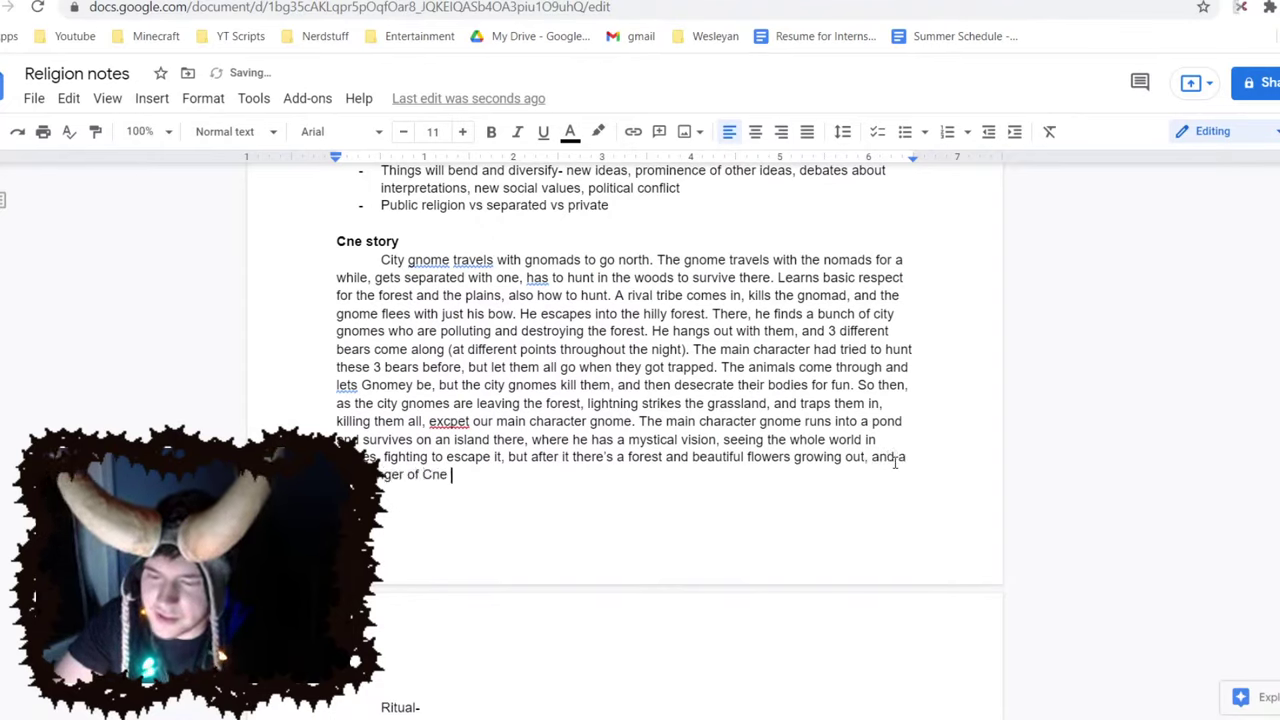
{"action": "type", "text": "is in front of him. "}
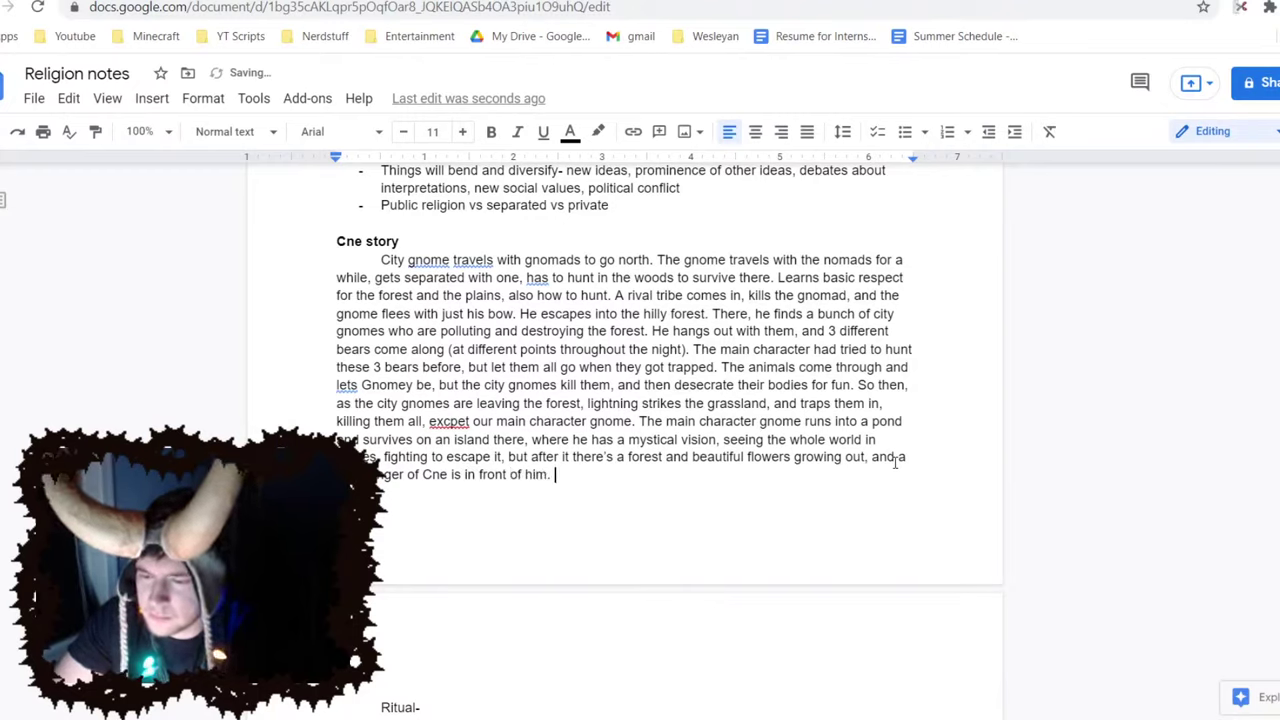
Begin a new sentence with "Cne" after "is in front of him." at the end of the Cne story
{"action": "type", "text": "Cne st"}
{"action": "key", "text": "BackSpace"}
{"action": "key", "text": "BackSpace"}
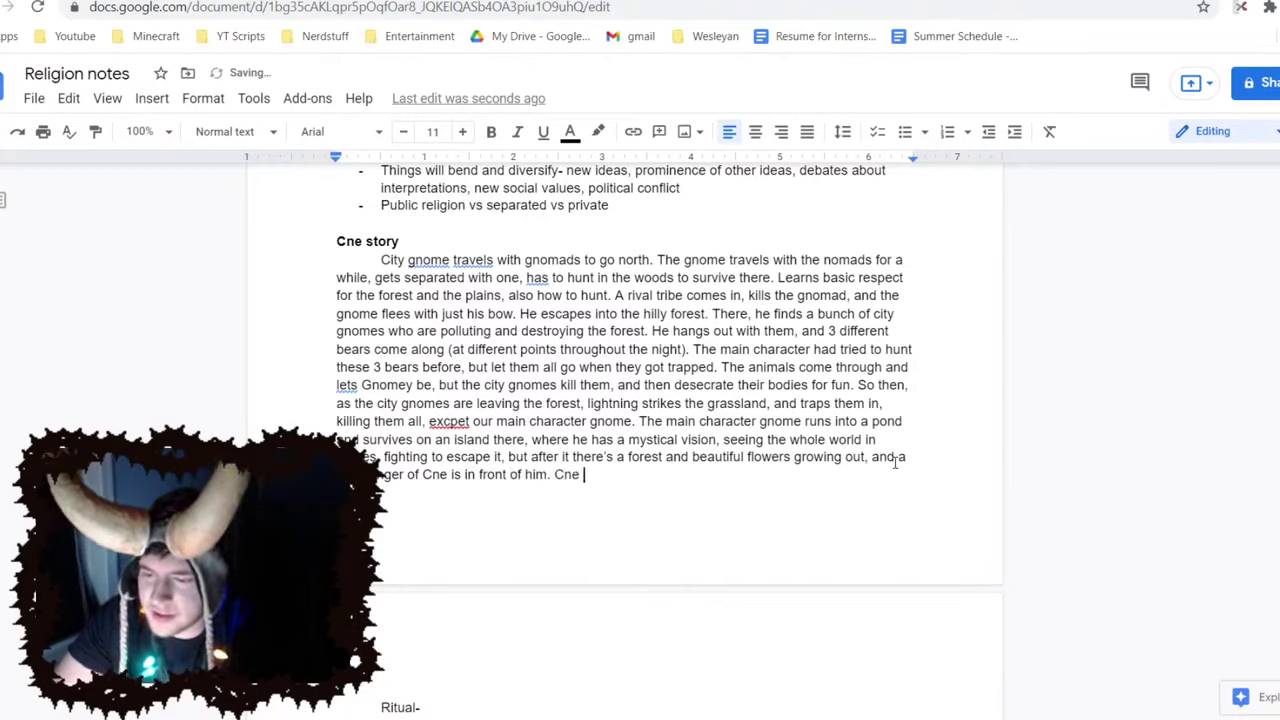
{"action": "type", "text": "b"}
{"action": "key", "text": "BackSpace"}
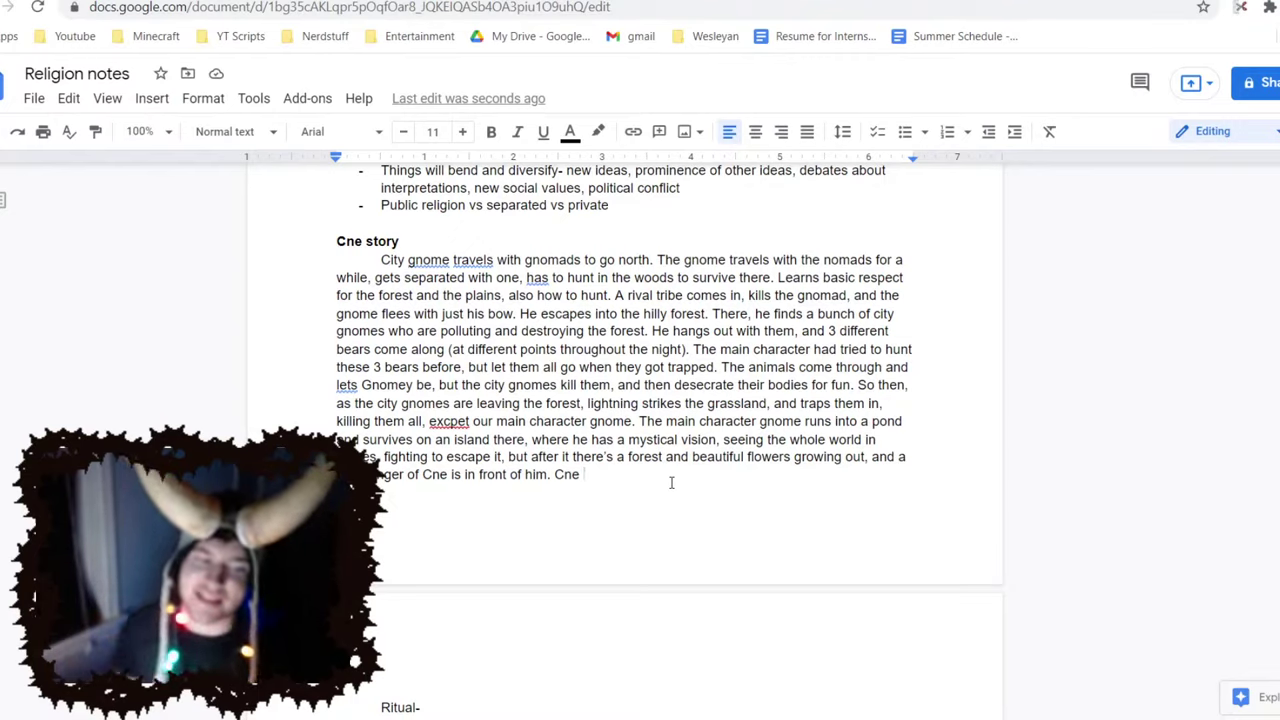
{"action": "type", "text": "Atlatl"}
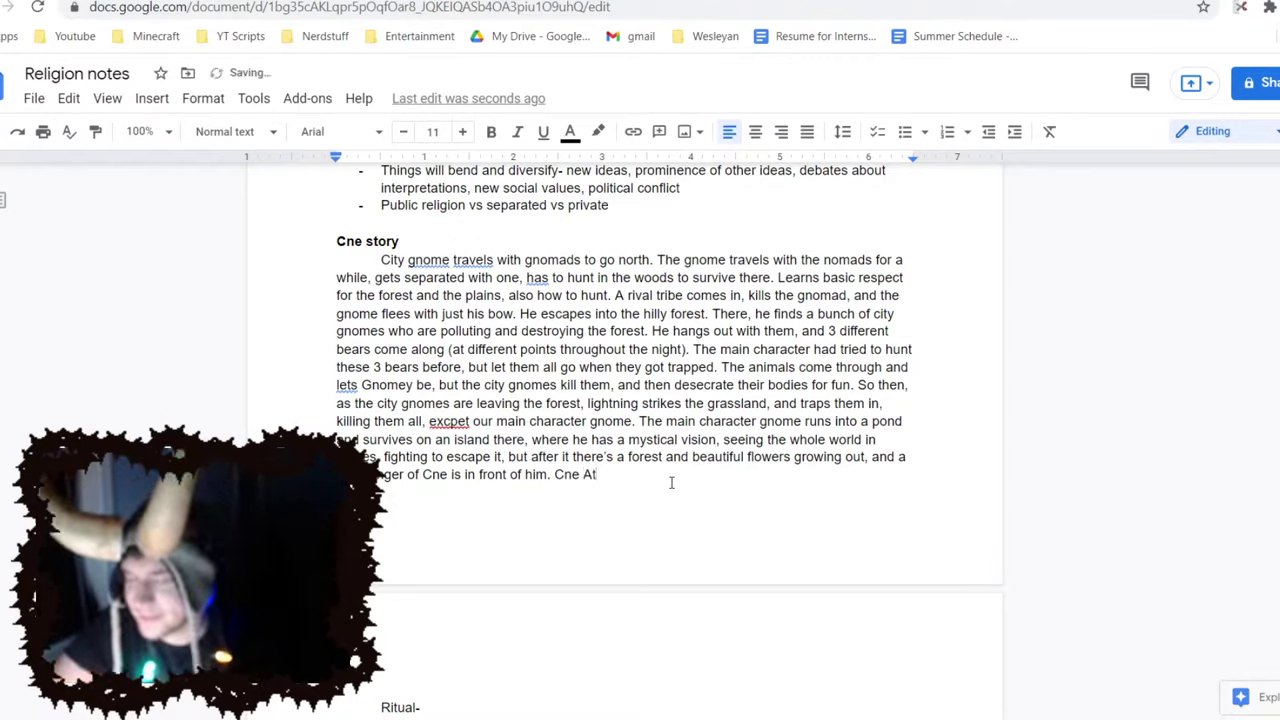
{"action": "key", "text": "BackSpace"}
{"action": "key", "text": "BackSpace"}
{"action": "key", "text": "BackSpace"}
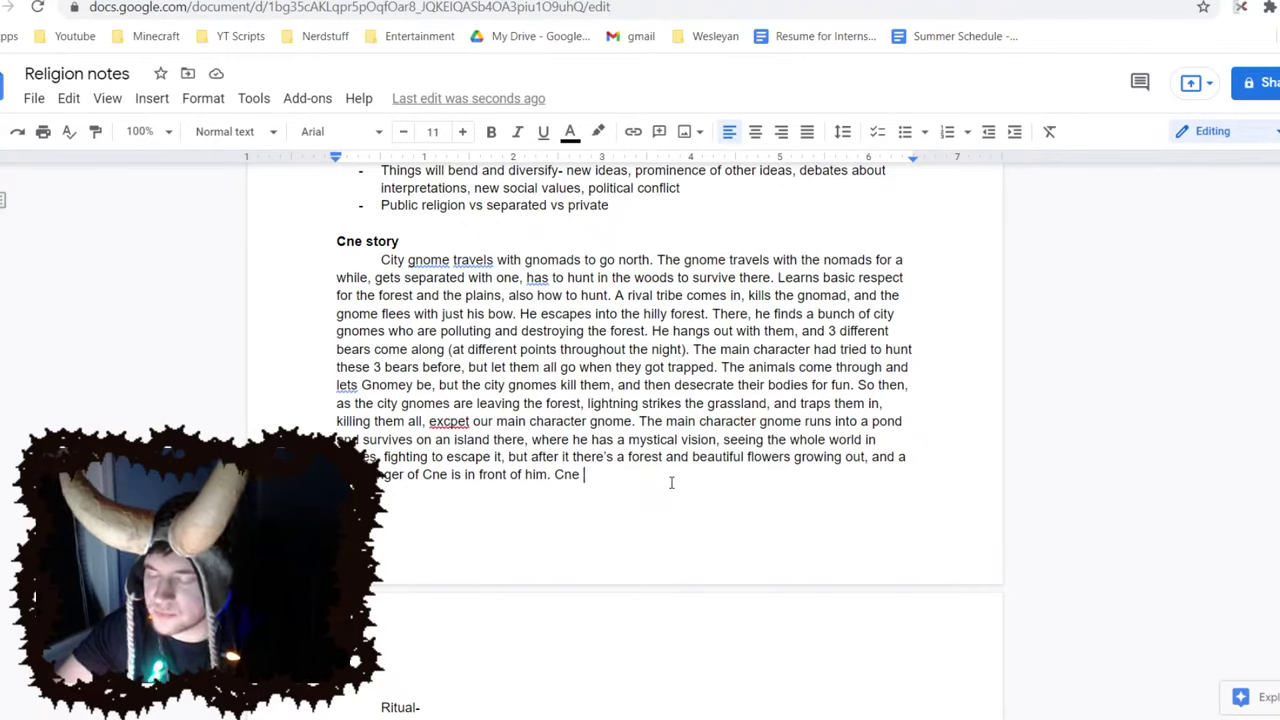
{"action": "type", "text": "ale"}
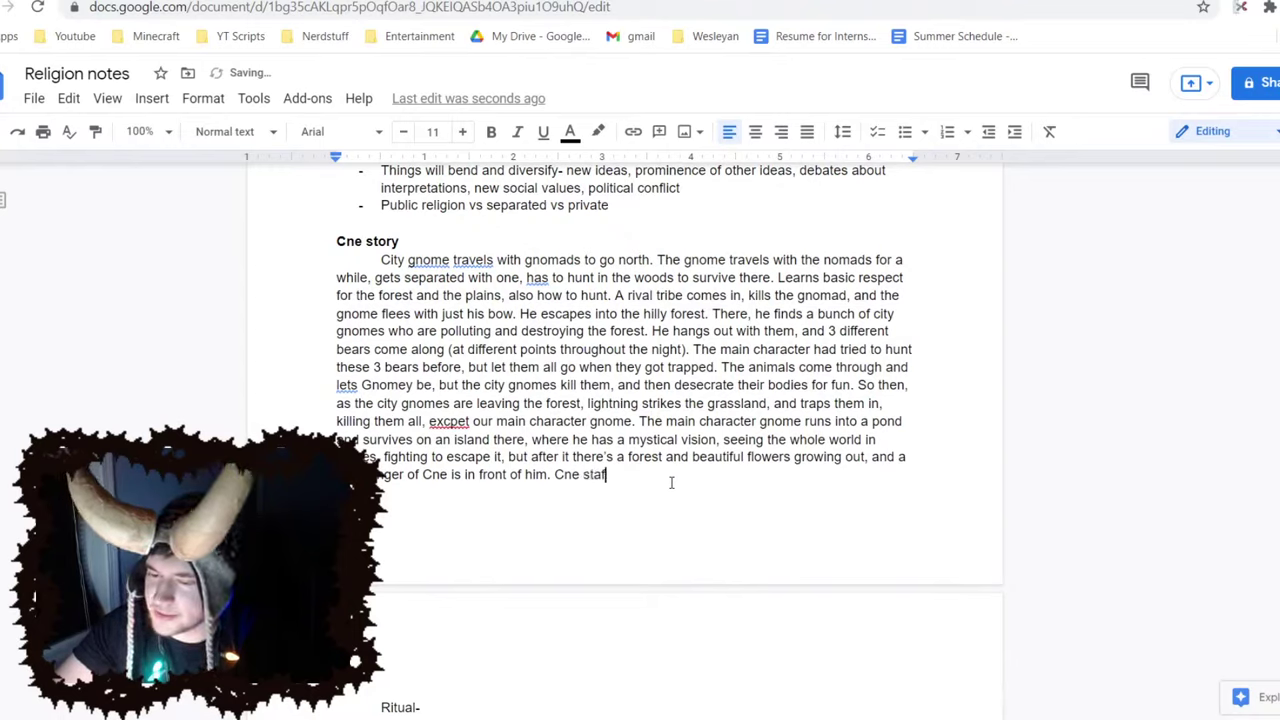
{"action": "type", "text": "spear"}
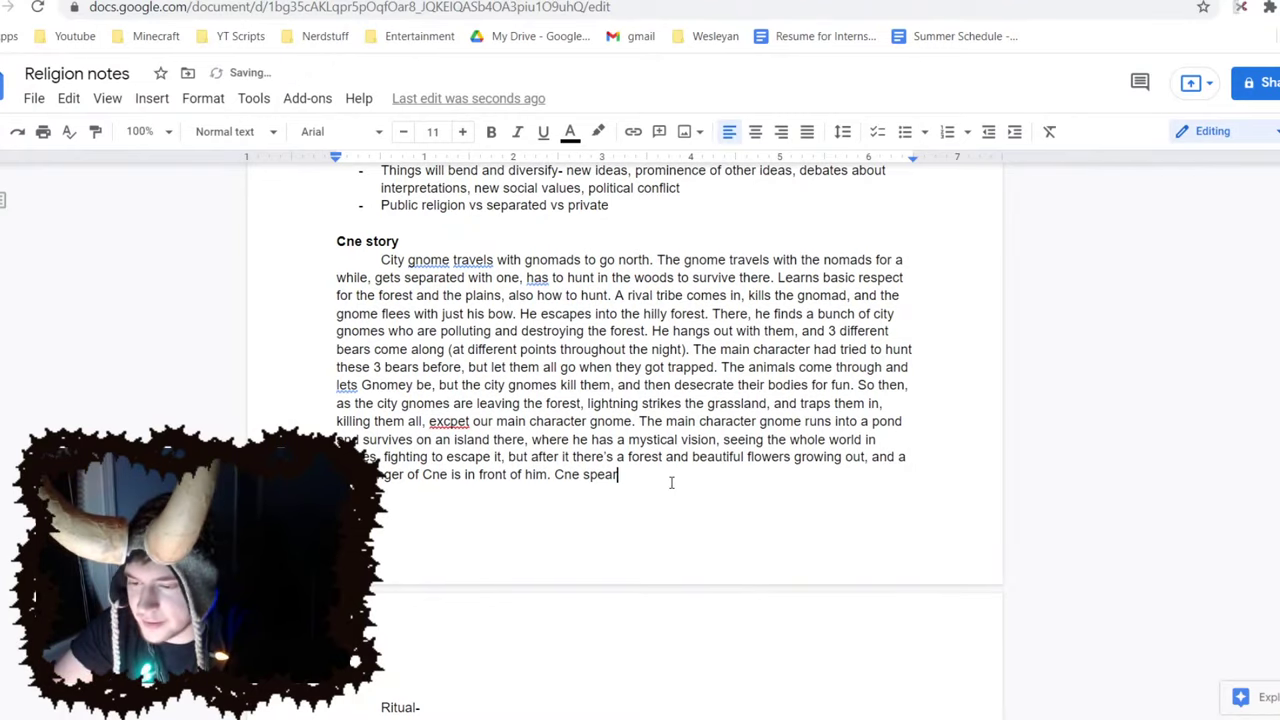
{"action": "key", "text": "BackSpace"}
{"action": "key", "text": "BackSpace"}
{"action": "key", "text": "BackSpace"}
{"action": "key", "text": "BackSpace"}
{"action": "key", "text": "BackSpace"}
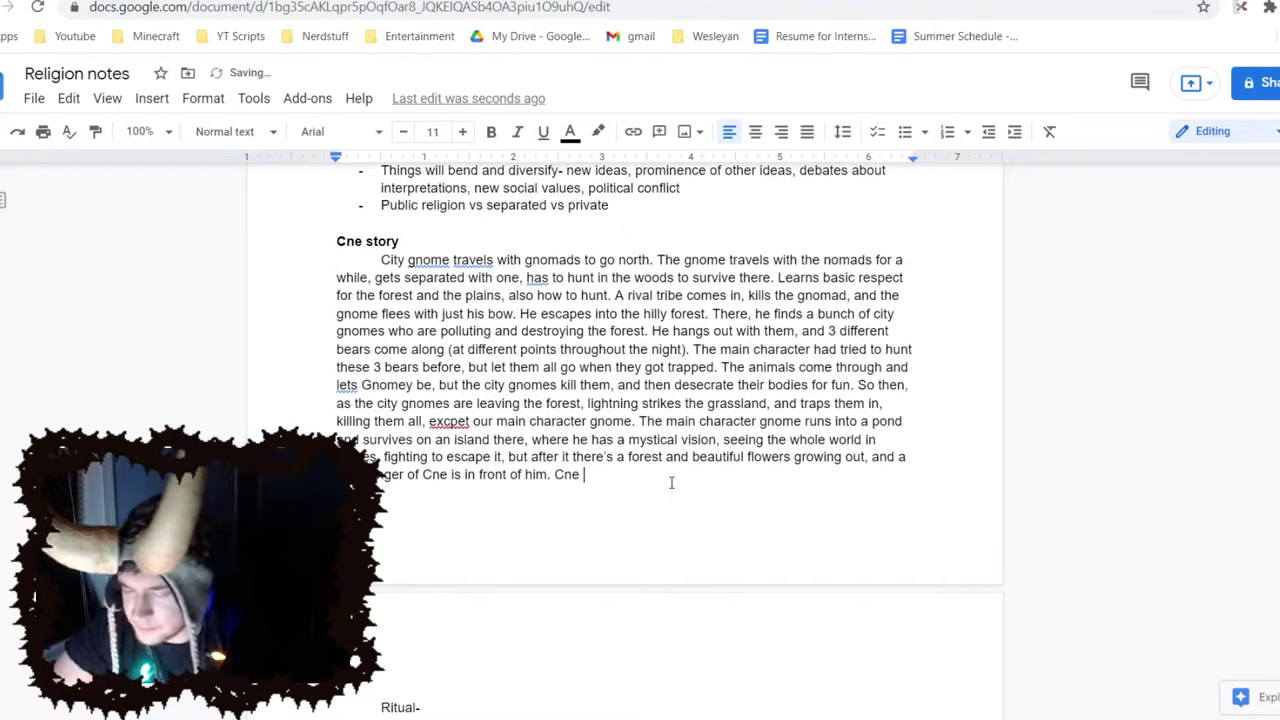
Continue the sentence with "has a spear, and he throws it at" and change its opening "Cne" to "Cne's messanger"
{"action": "type", "text": "has a spear, a"}
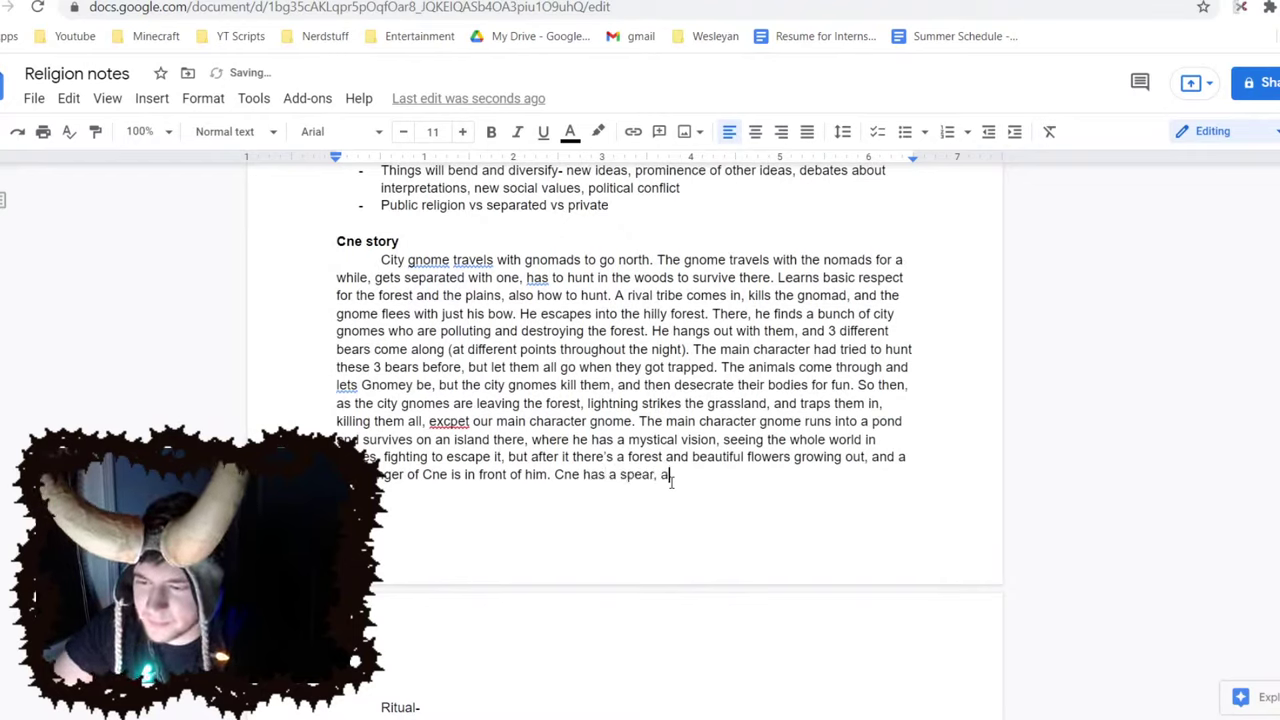
{"action": "type", "text": "nd he "}
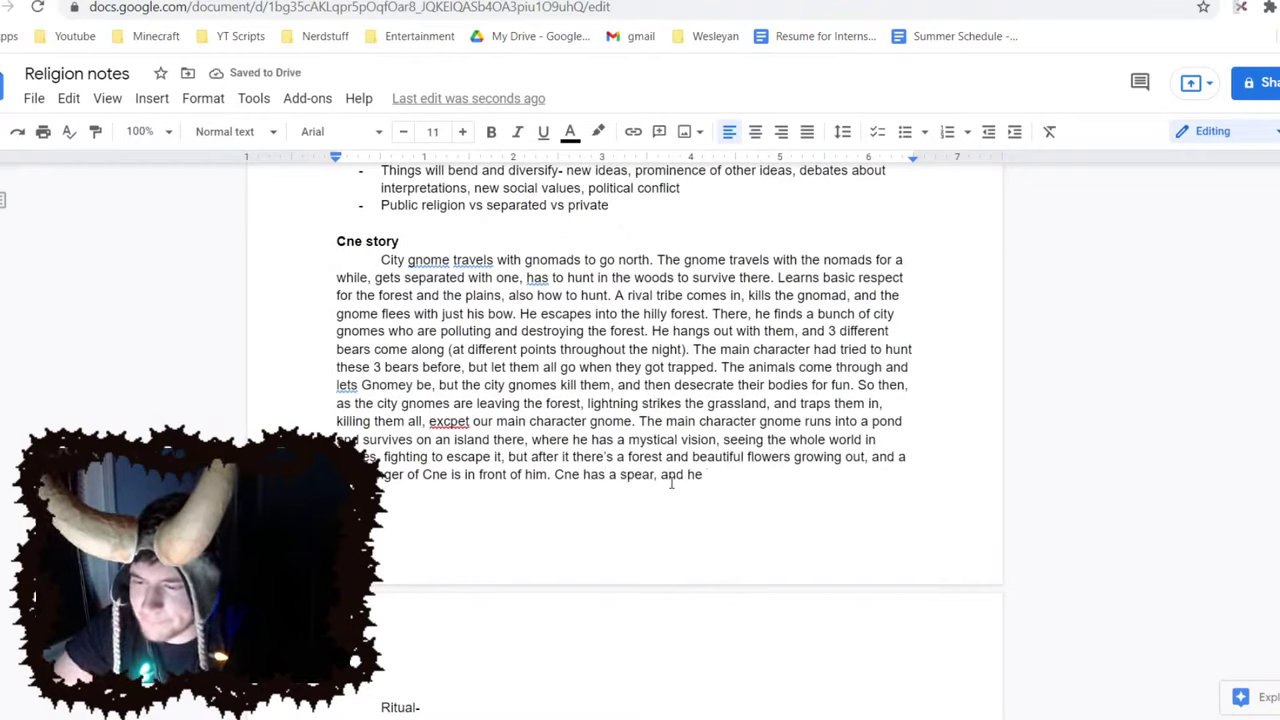
{"action": "type", "text": "th"}
{"action": "key", "text": "BackSpace"}
{"action": "key", "text": "BackSpace"}
{"action": "type", "text": "throws it at"}
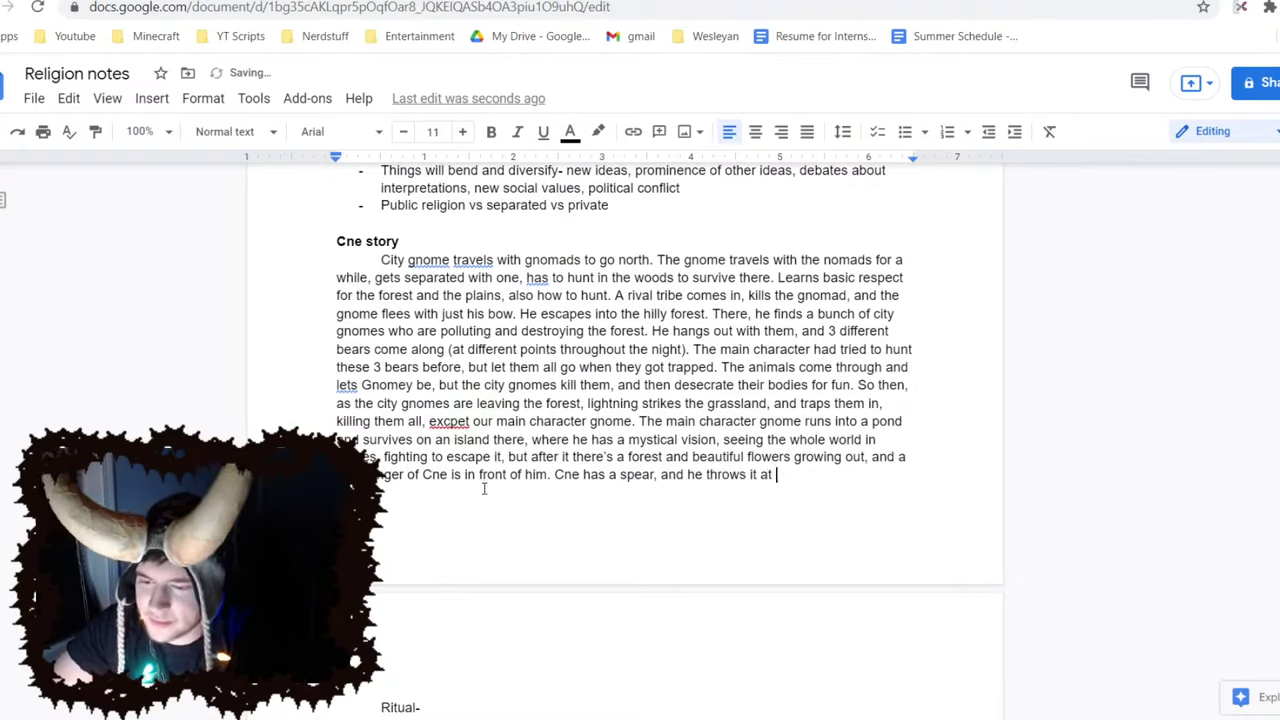
{"action": "left_click", "coordinate": [579, 476]}
{"action": "type", "text": "'s messanger"}
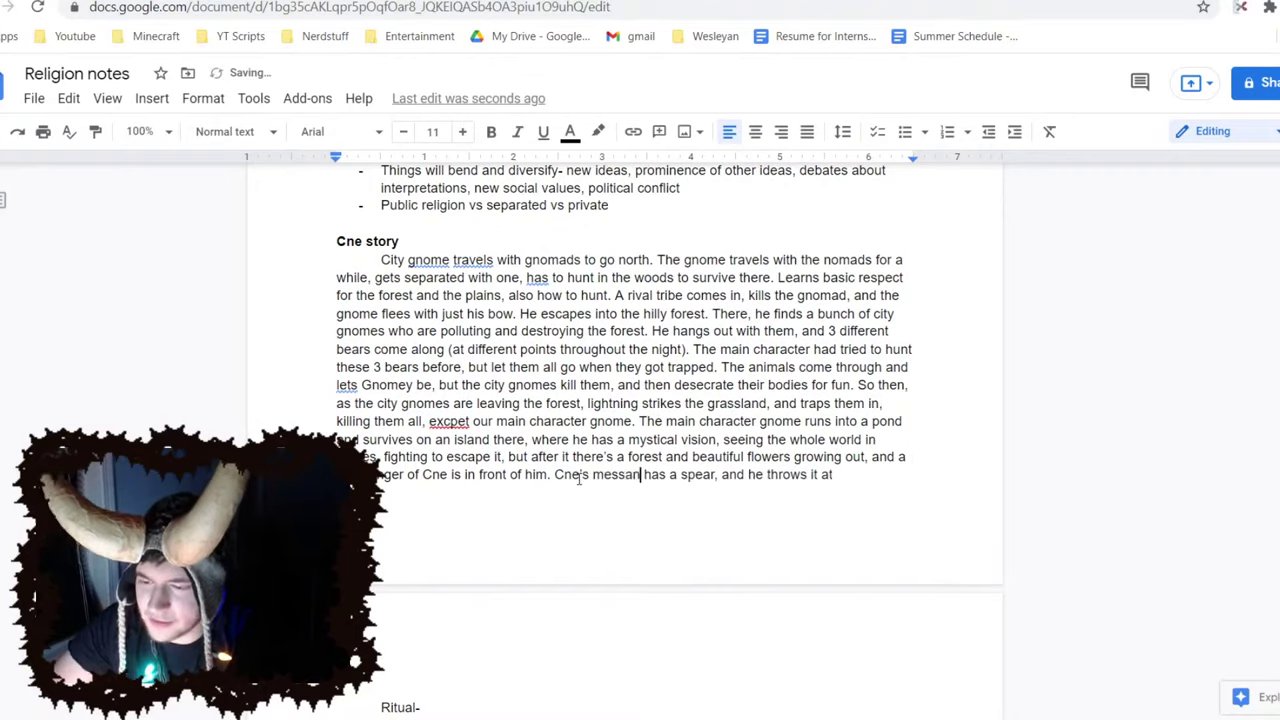
Finish the spear sentence with "Gnomey, and he is struck by lightning."
{"action": "left_click", "coordinate": [924, 492]}
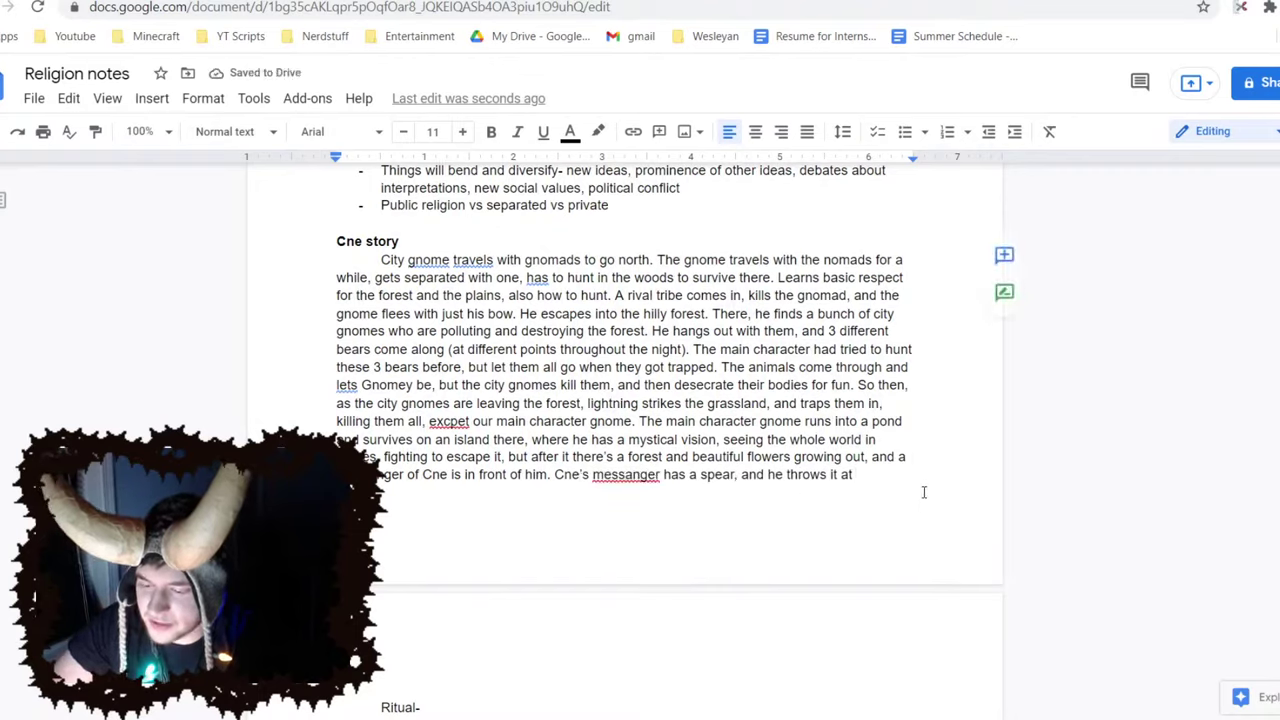
{"action": "type", "text": "Gnomey, and "}
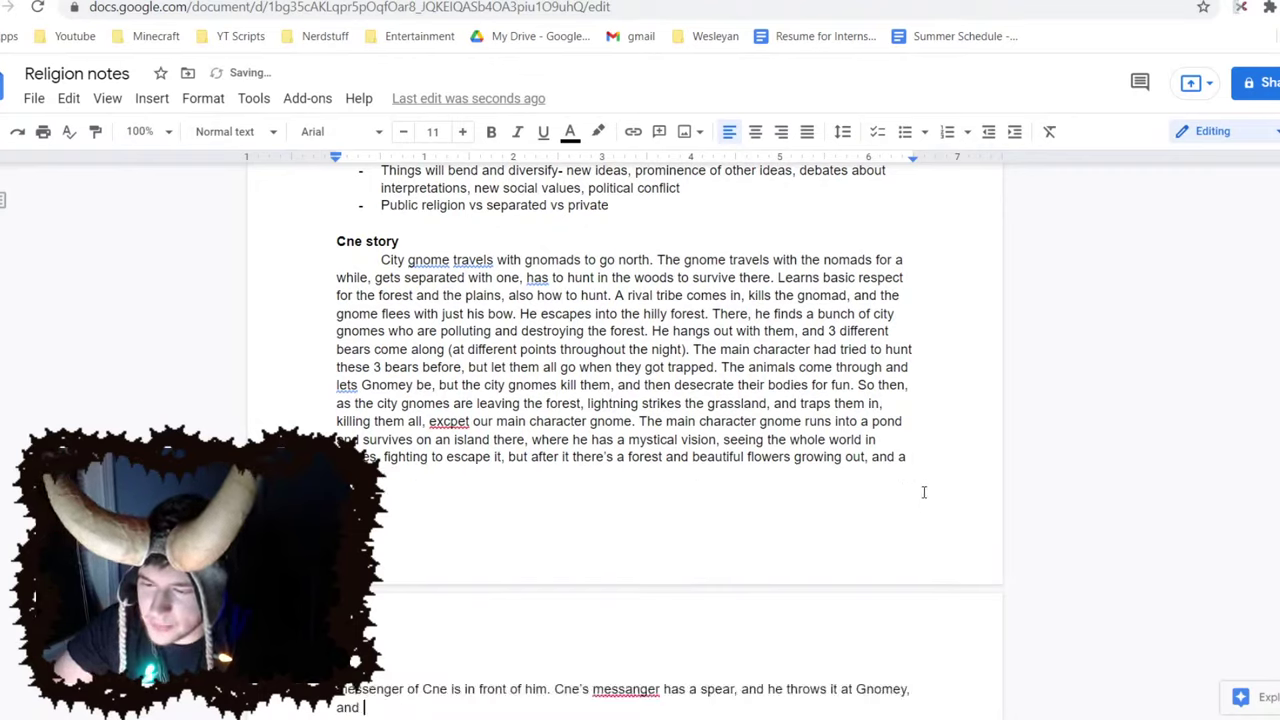
{"action": "type", "text": "he is stru"}
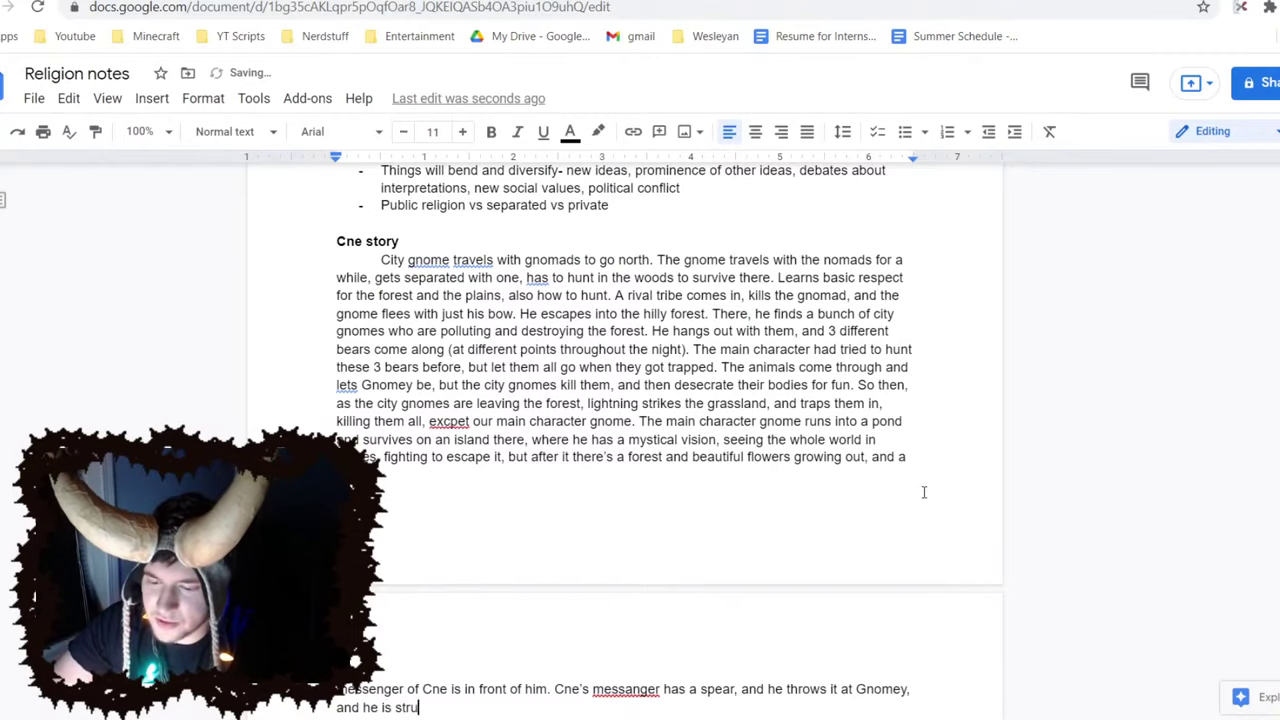
{"action": "type", "text": "ck by lightning."}
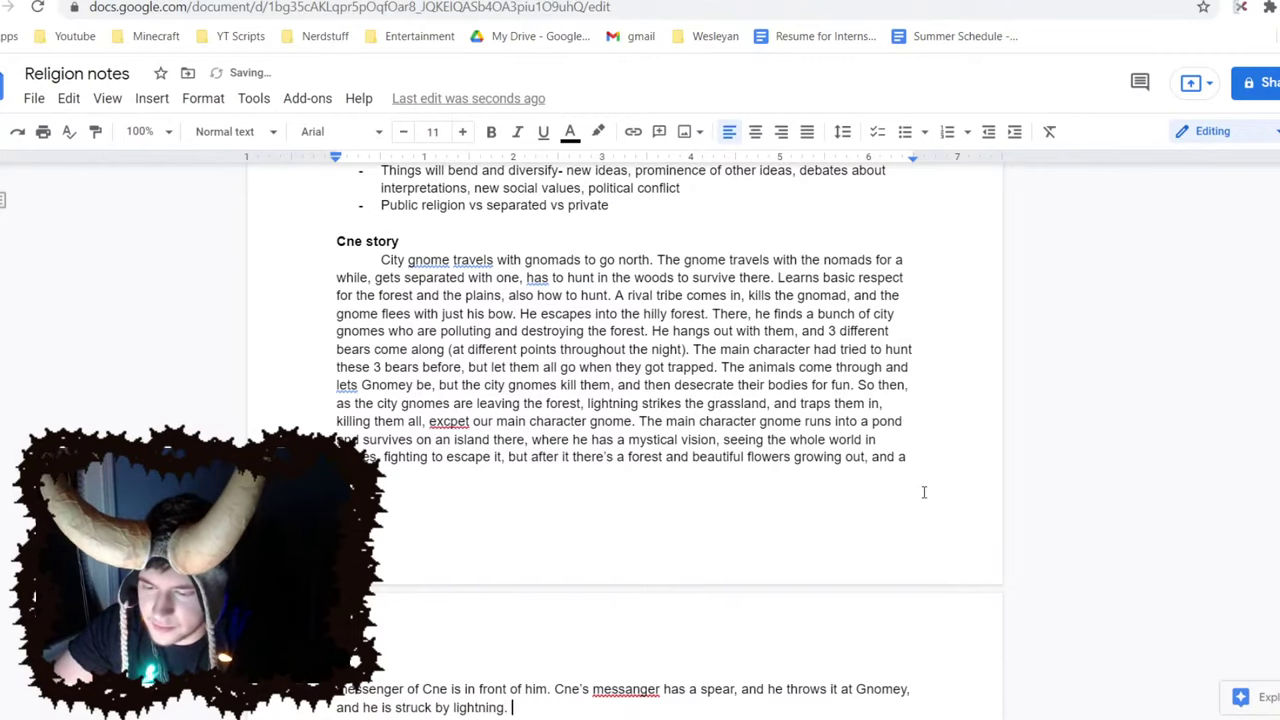
Start the next sentence with "He feels himself die, but he awakes on the island, and"
{"action": "scroll", "coordinate": [924, 492], "scroll_direction": "down", "scroll_amount": 2}
{"action": "type", "text": "He fee"}
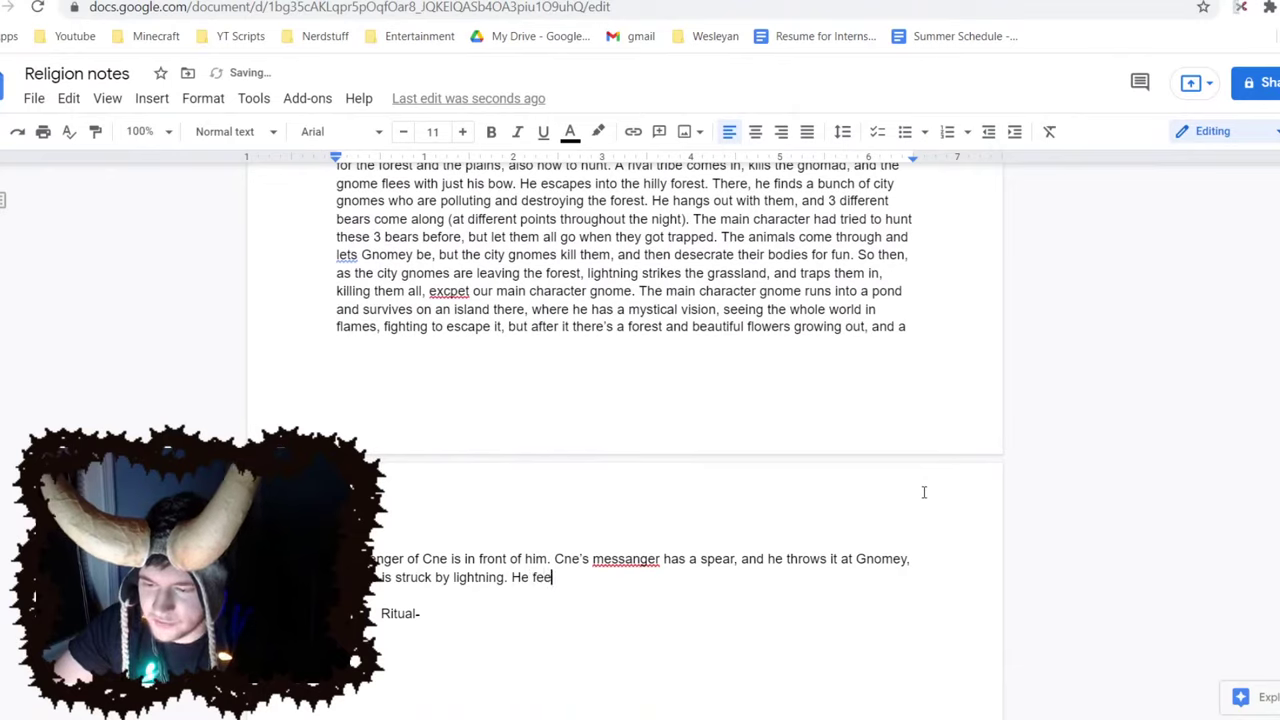
{"action": "type", "text": "ls himself die"}
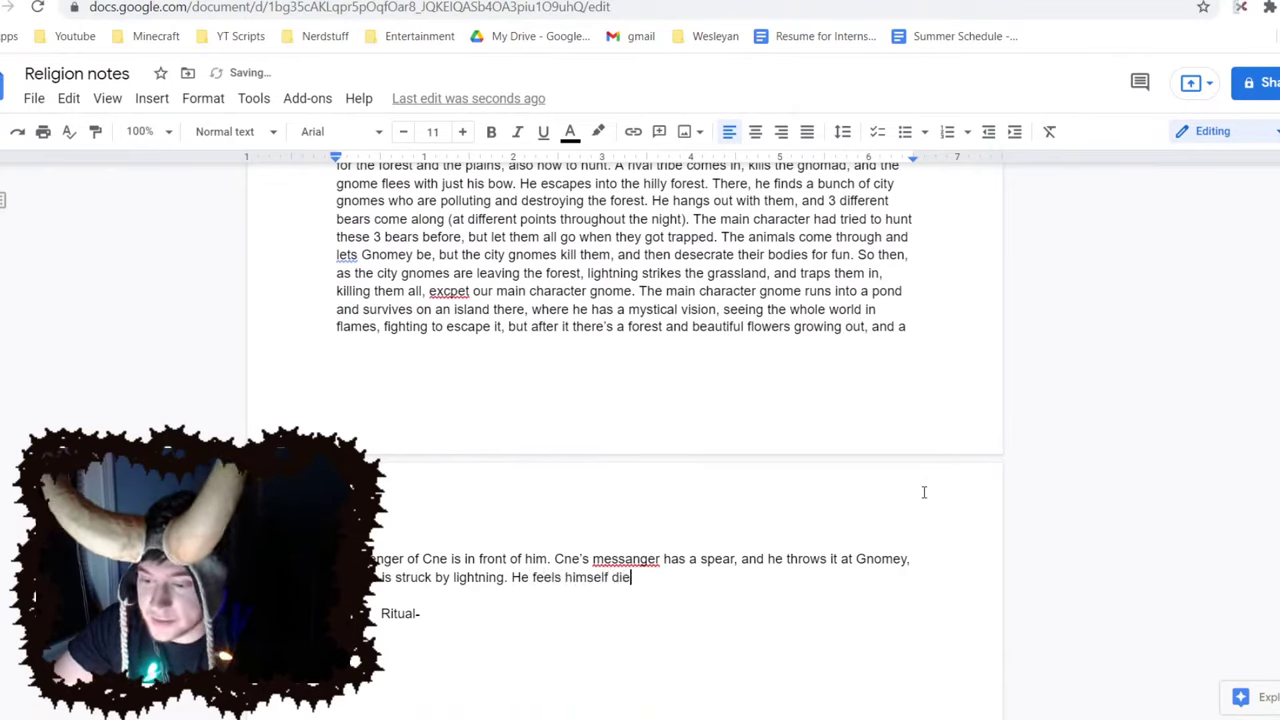
{"action": "type", "text": ", a"}
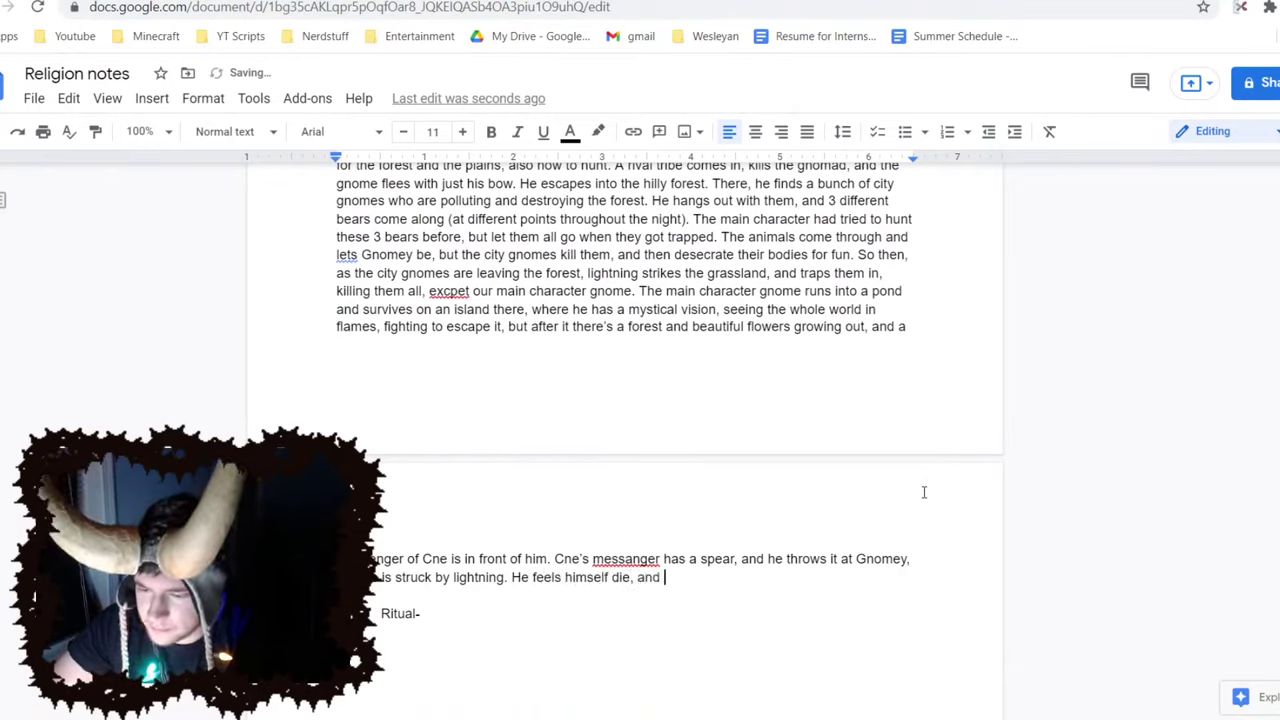
{"action": "type", "text": "nd"}
{"action": "key", "text": "BackSpace"}
{"action": "key", "text": "BackSpace"}
{"action": "key", "text": "BackSpace"}
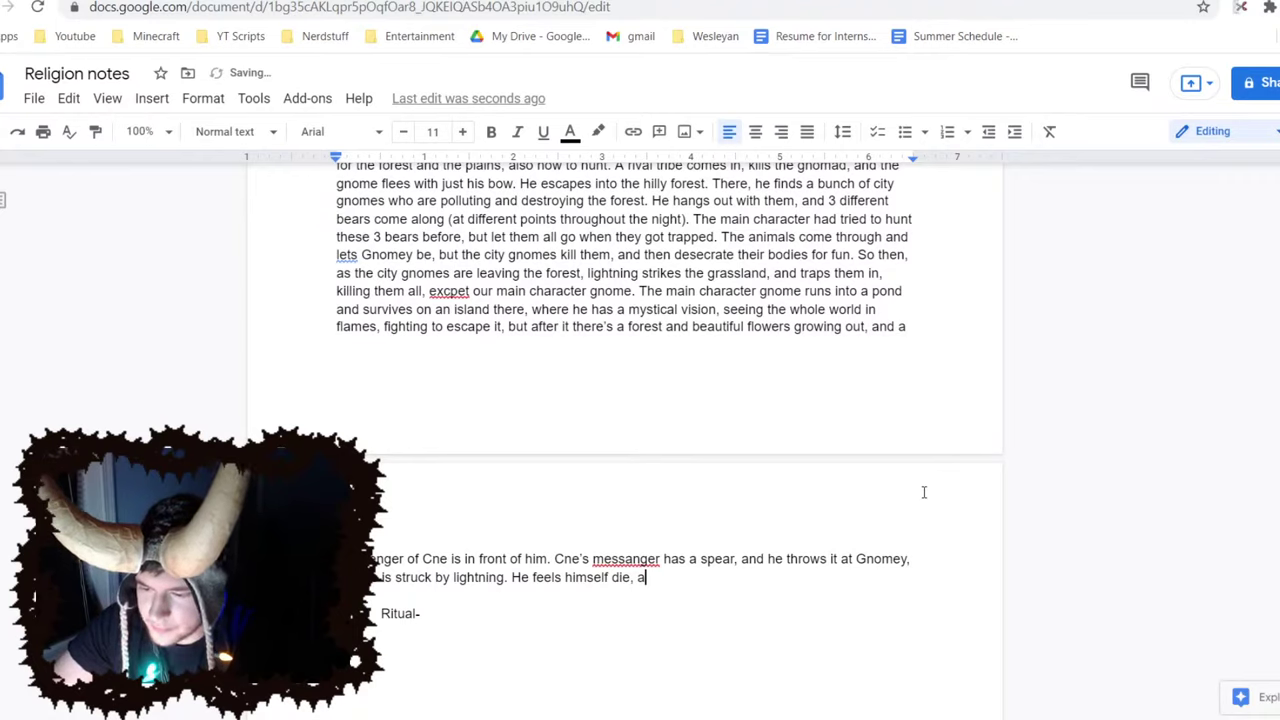
{"action": "type", "text": "but he aw"}
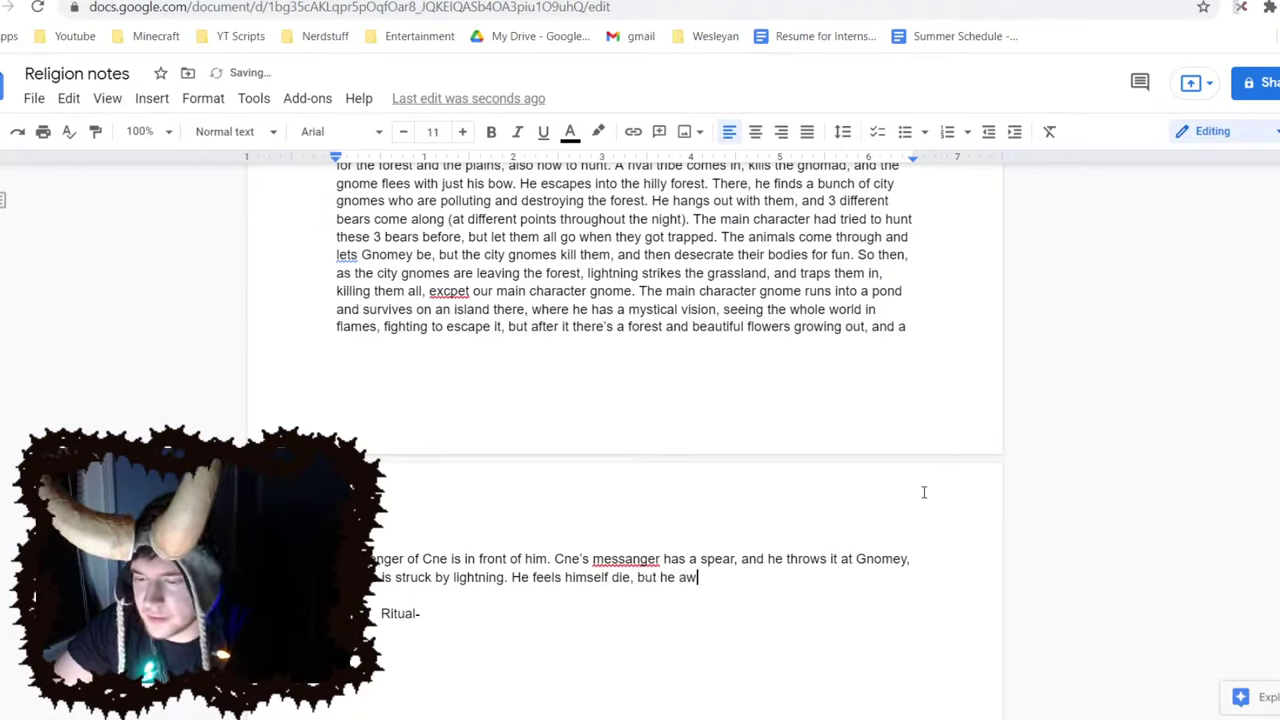
{"action": "type", "text": "akes on the i"}
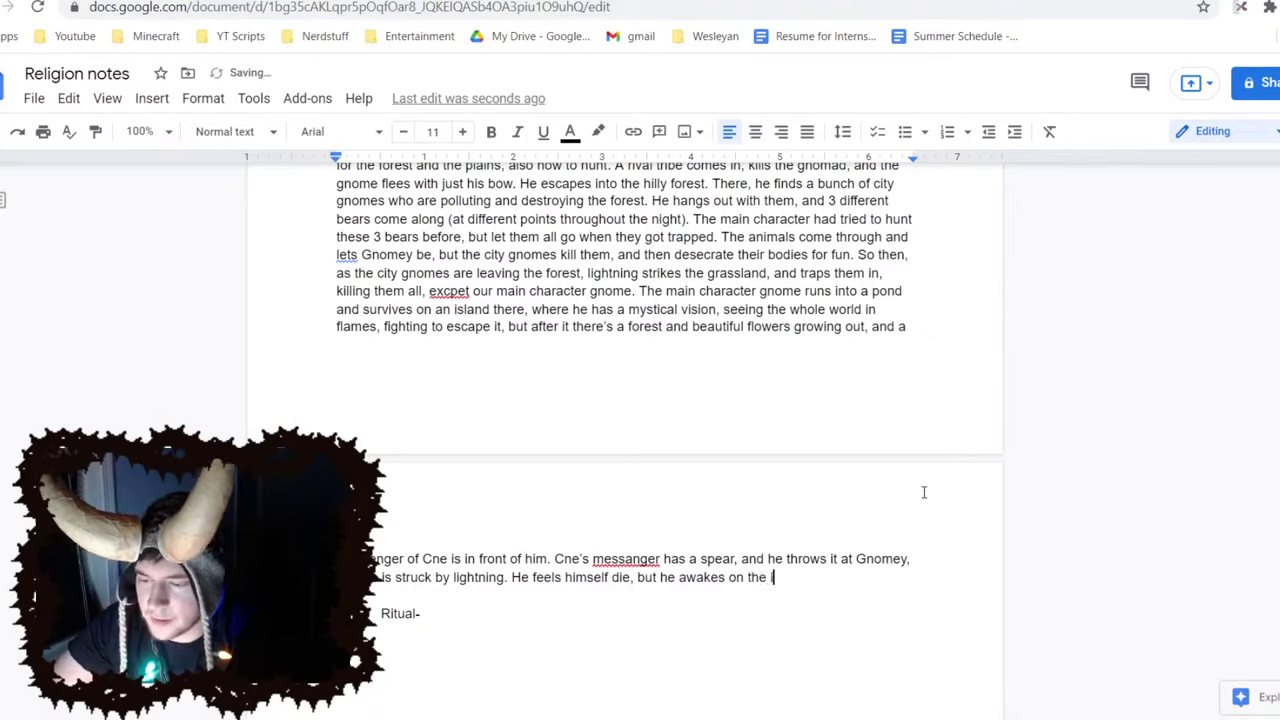
{"action": "type", "text": "sland, and t"}
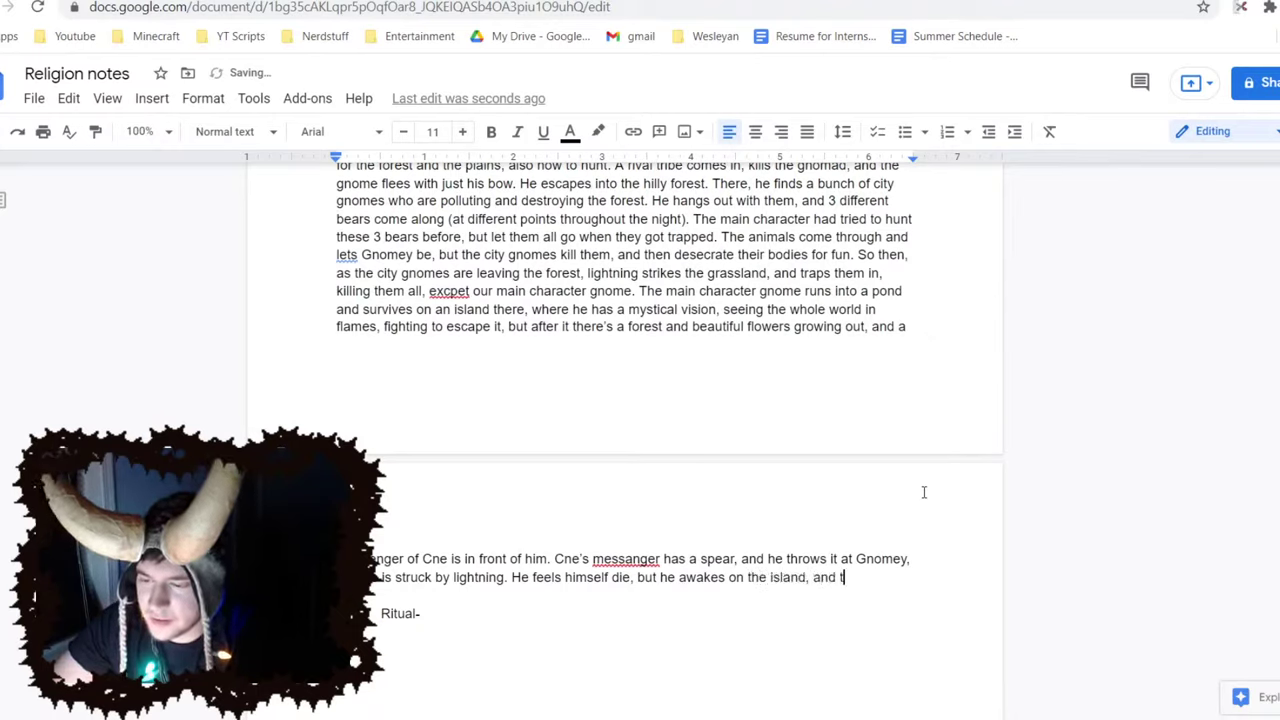
Continue the awakening sentence with "the forest around him is the"
{"action": "type", "text": "he forest him"}
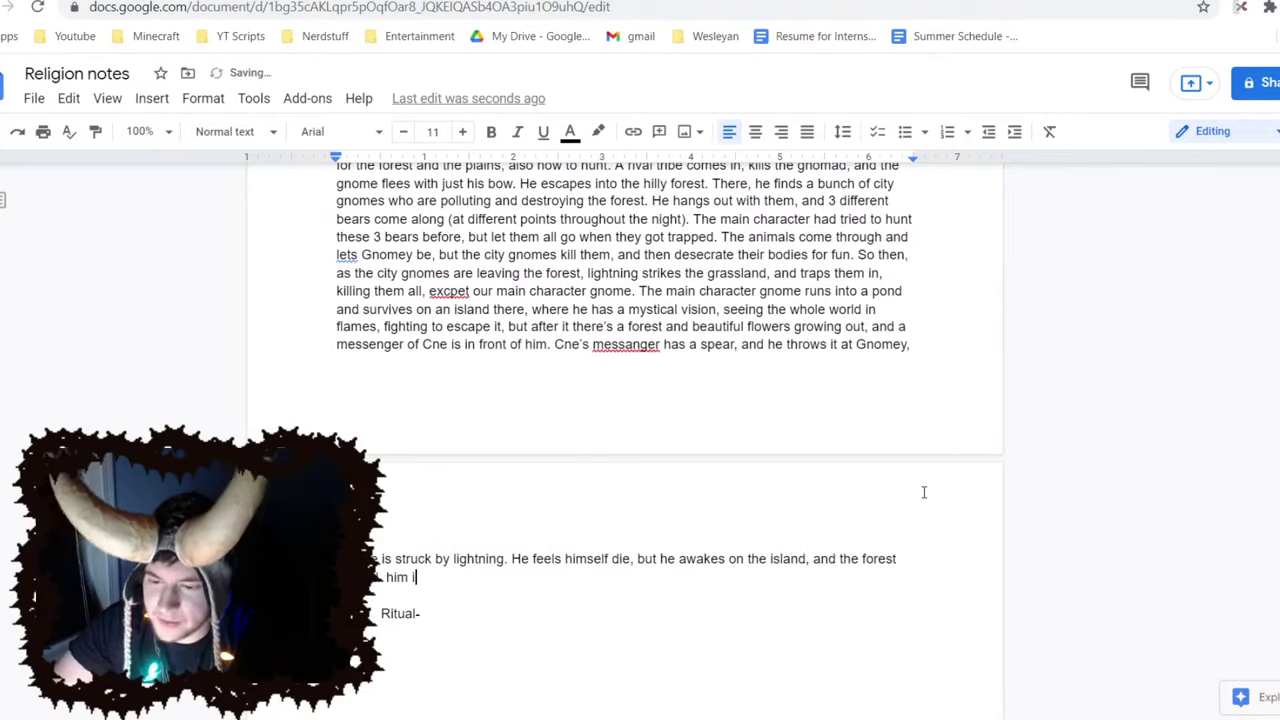
{"action": "key", "text": "BackSpace"}
{"action": "key", "text": "BackSpace"}
{"action": "key", "text": "BackSpace"}
{"action": "key", "text": "BackSpace"}
{"action": "type", "text": "him is the same"}
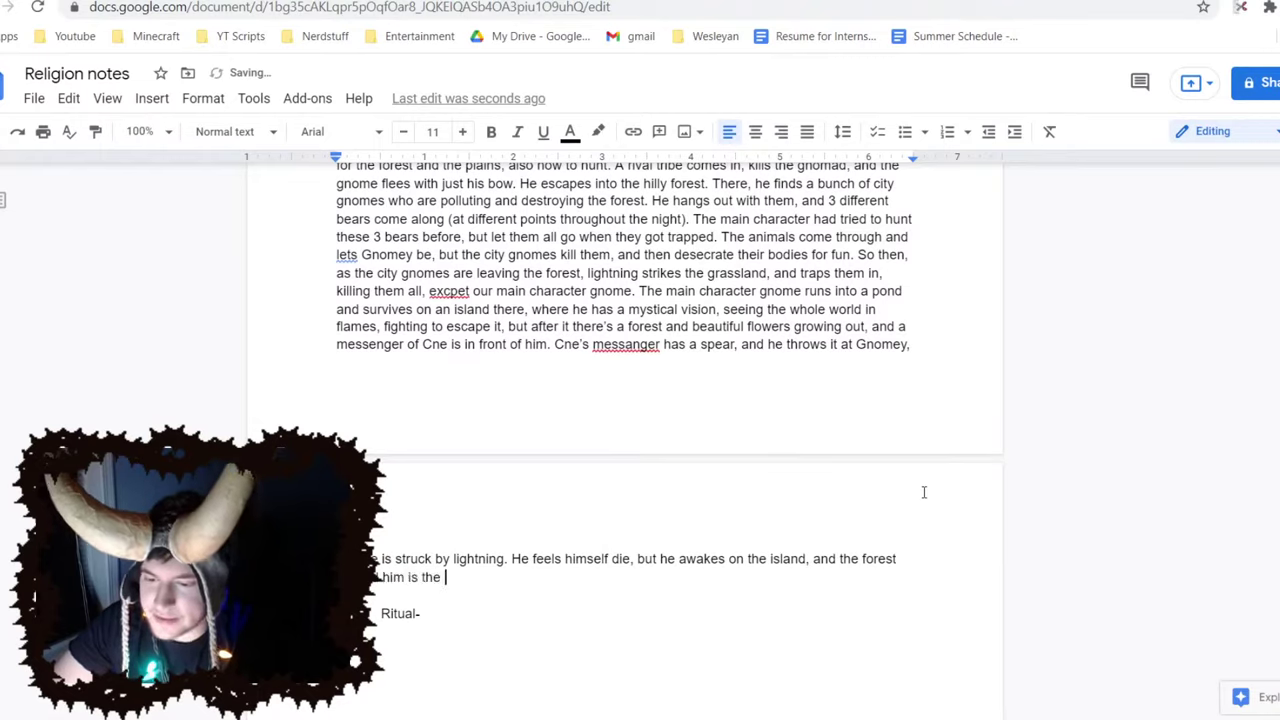
Replace "is the" after "the forest around him" with "looks the same as in his dream." and end the sentence there
{"action": "key", "text": "BackSpace"}
{"action": "key", "text": "BackSpace"}
{"action": "key", "text": "BackSpace"}
{"action": "key", "text": "BackSpace"}
{"action": "key", "text": "BackSpace"}
{"action": "key", "text": "BackSpace"}
{"action": "key", "text": "BackSpace"}
{"action": "key", "text": "BackSpace"}
{"action": "key", "text": "BackSpace"}
{"action": "key", "text": "BackSpace"}
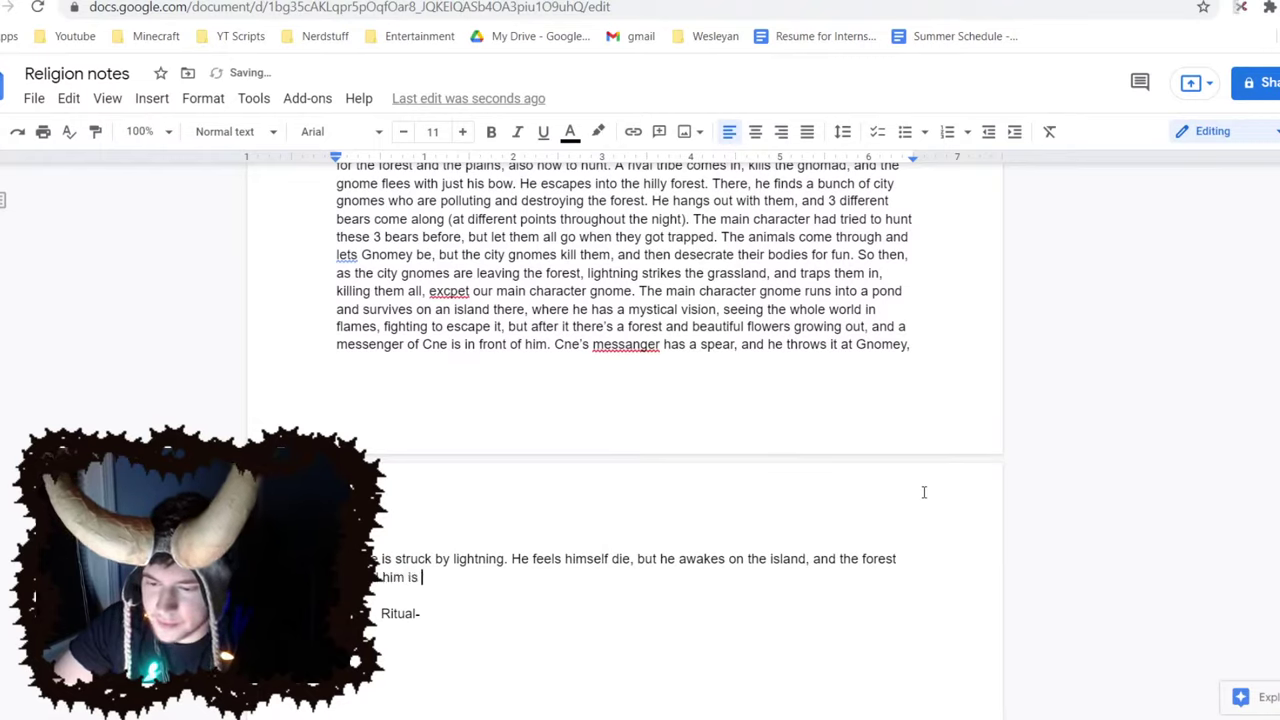
{"action": "key", "text": "BackSpace"}
{"action": "type", "text": "looks the sa"}
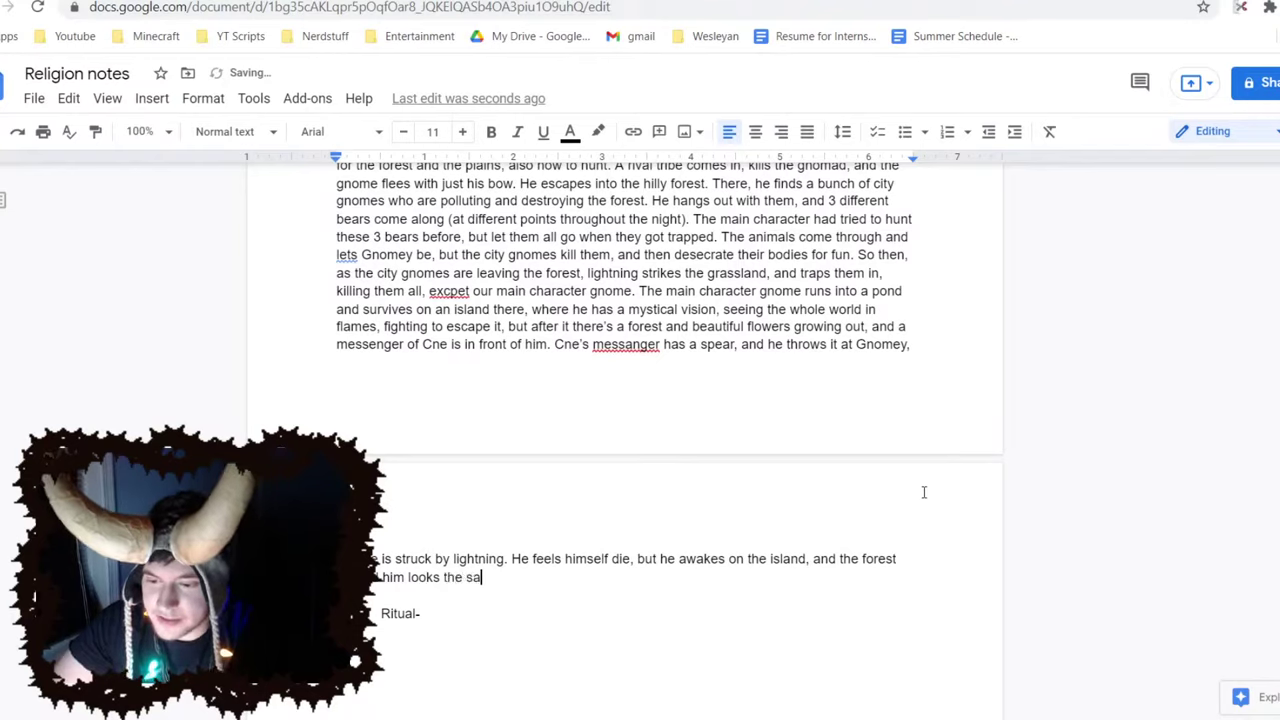
{"action": "type", "text": "me as in "}
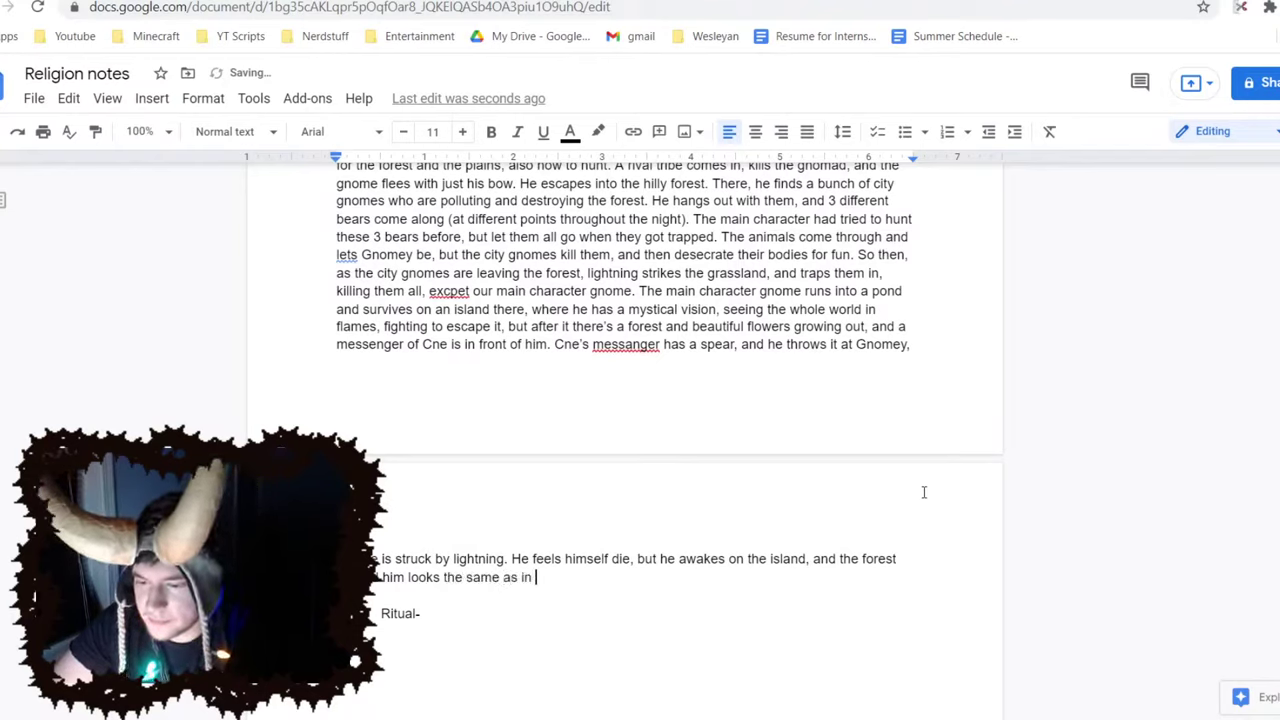
{"action": "type", "text": "his dream, and"}
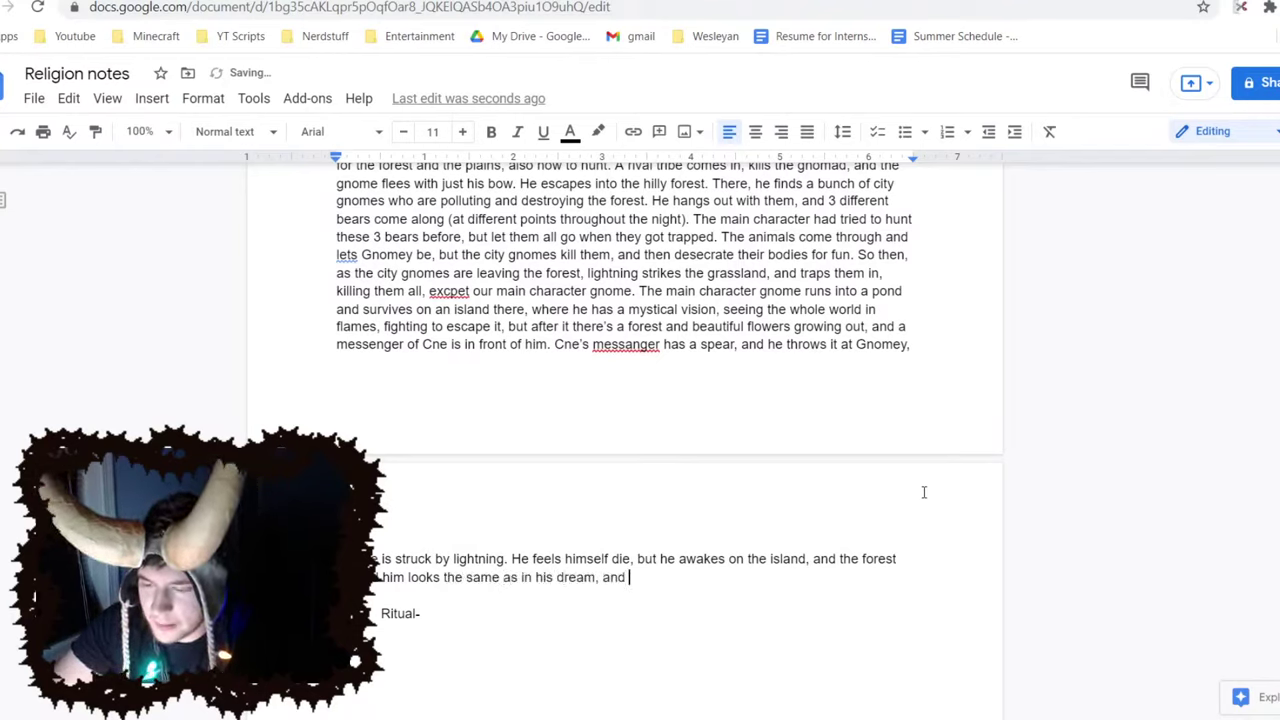
{"action": "key", "text": "BackSpace"}
{"action": "key", "text": "BackSpace"}
{"action": "key", "text": "BackSpace"}
{"action": "key", "text": "BackSpace"}
{"action": "key", "text": "BackSpace"}
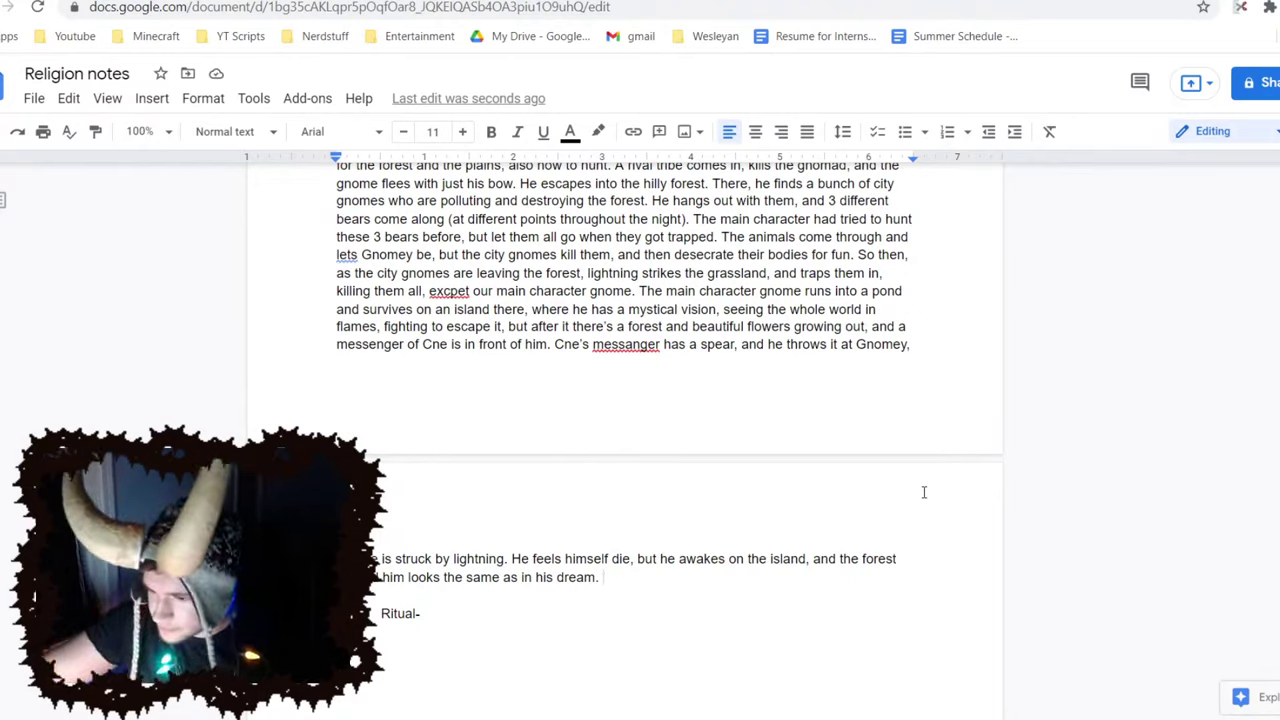
Begin another sentence with "He wakes up," after "the same as in his dream."
{"action": "type", "text": "H"}
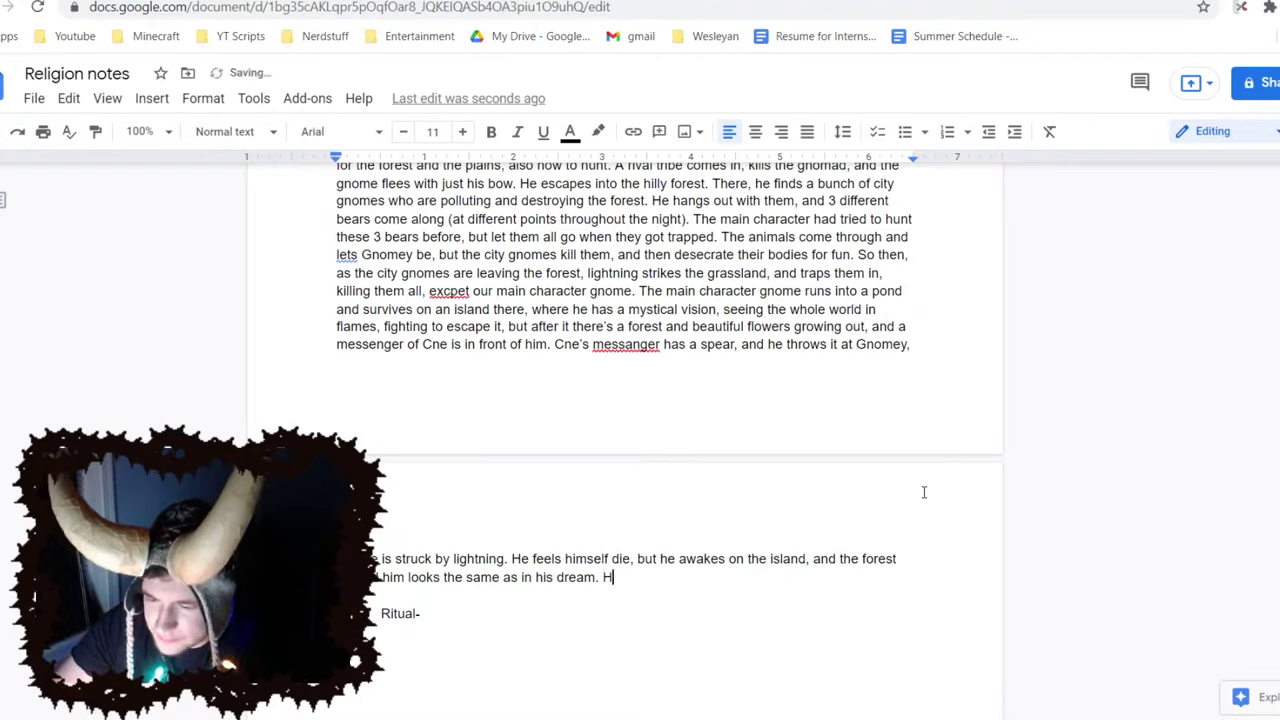
{"action": "type", "text": "e wakes up, and he's"}
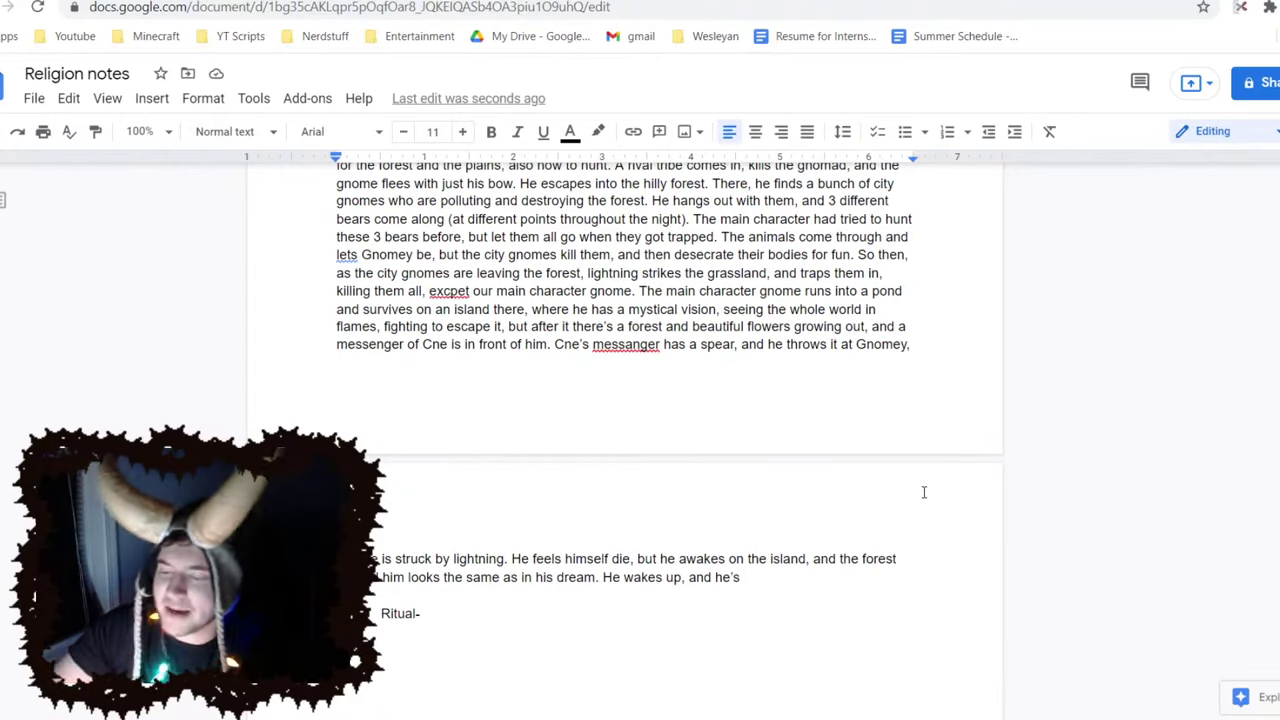
{"action": "key", "text": "BackSpace"}
{"action": "key", "text": "BackSpace"}
{"action": "key", "text": "BackSpace"}
{"action": "key", "text": "BackSpace"}
{"action": "key", "text": "BackSpace"}
{"action": "key", "text": "BackSpace"}
{"action": "key", "text": "BackSpace"}
{"action": "key", "text": "BackSpace"}
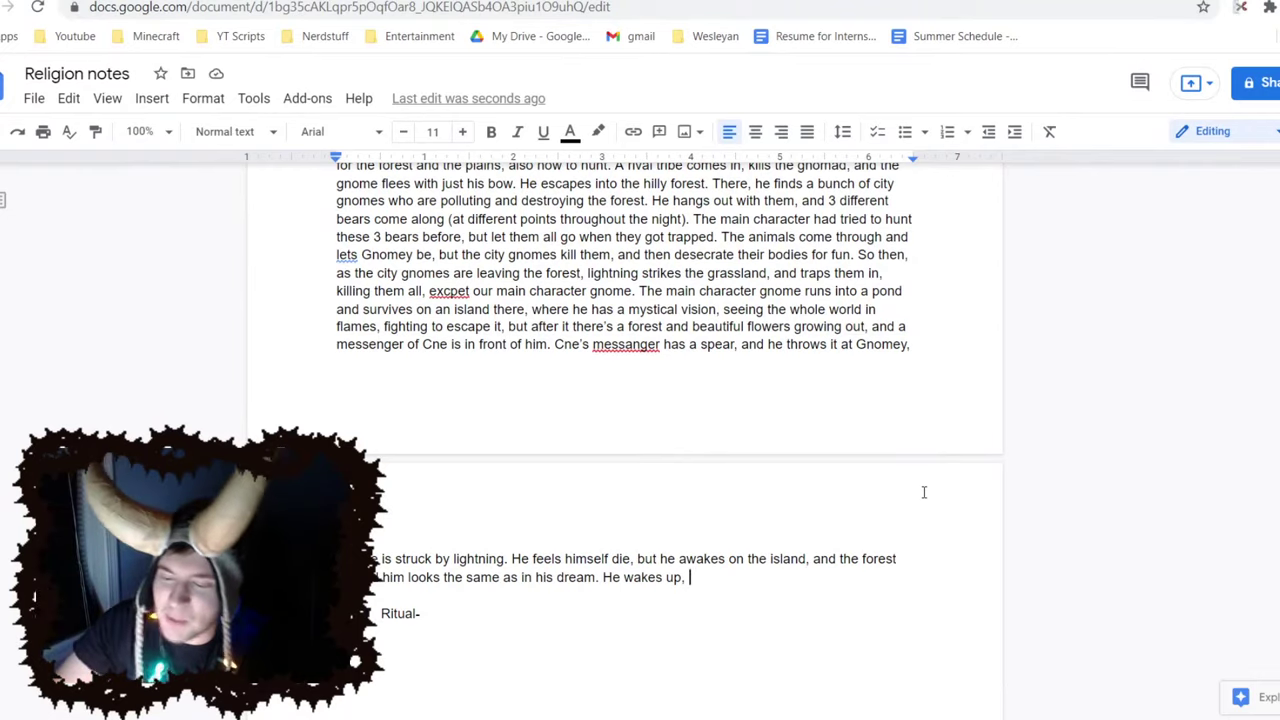
Insert "swallowed by fire, crushed by falling trees, trampled by horses," before "die" in the sentence beginning "He feels himself"
{"action": "left_click", "coordinate": [506, 560]}
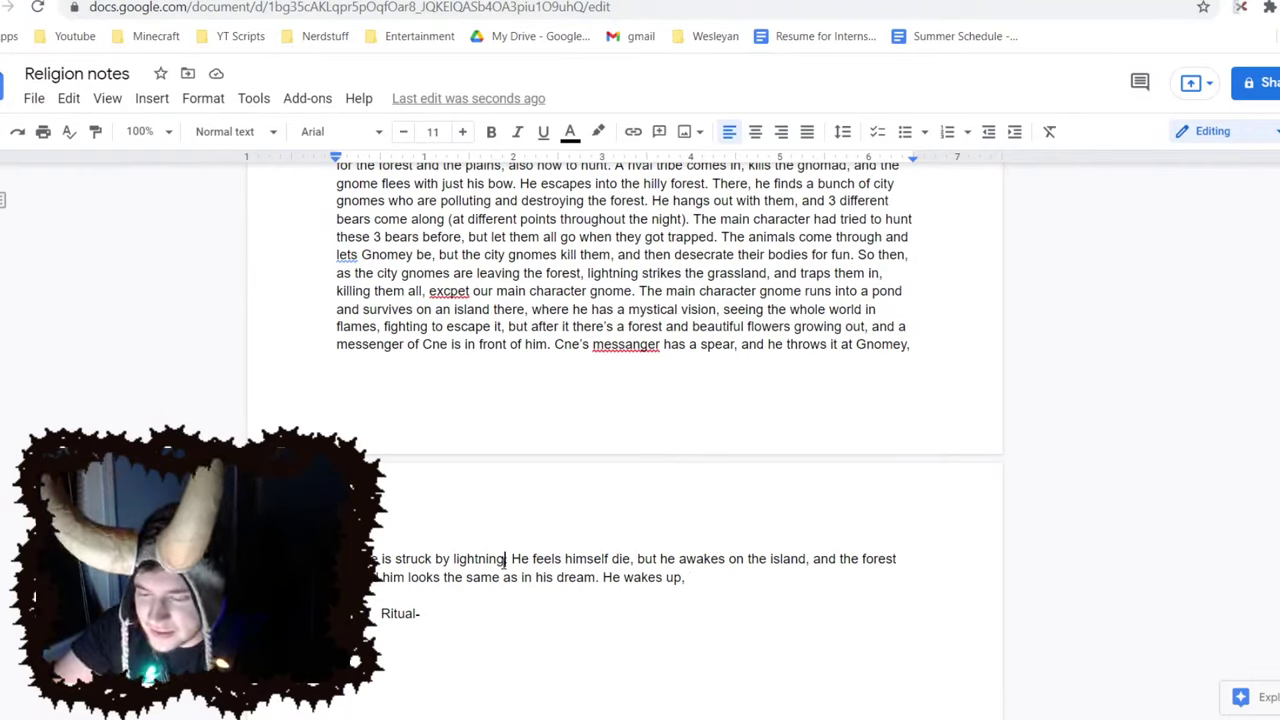
{"action": "type", "text": ". He feel"}
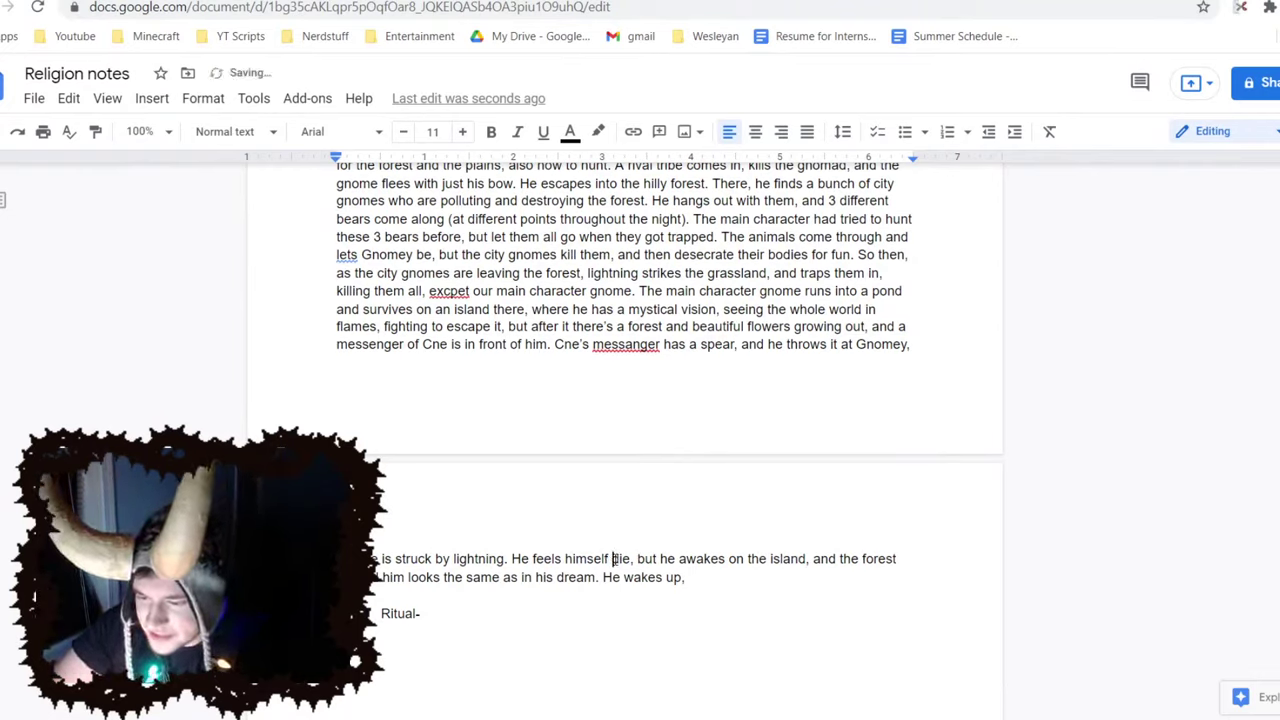
{"action": "type", "text": "s himself swallowed by f"}
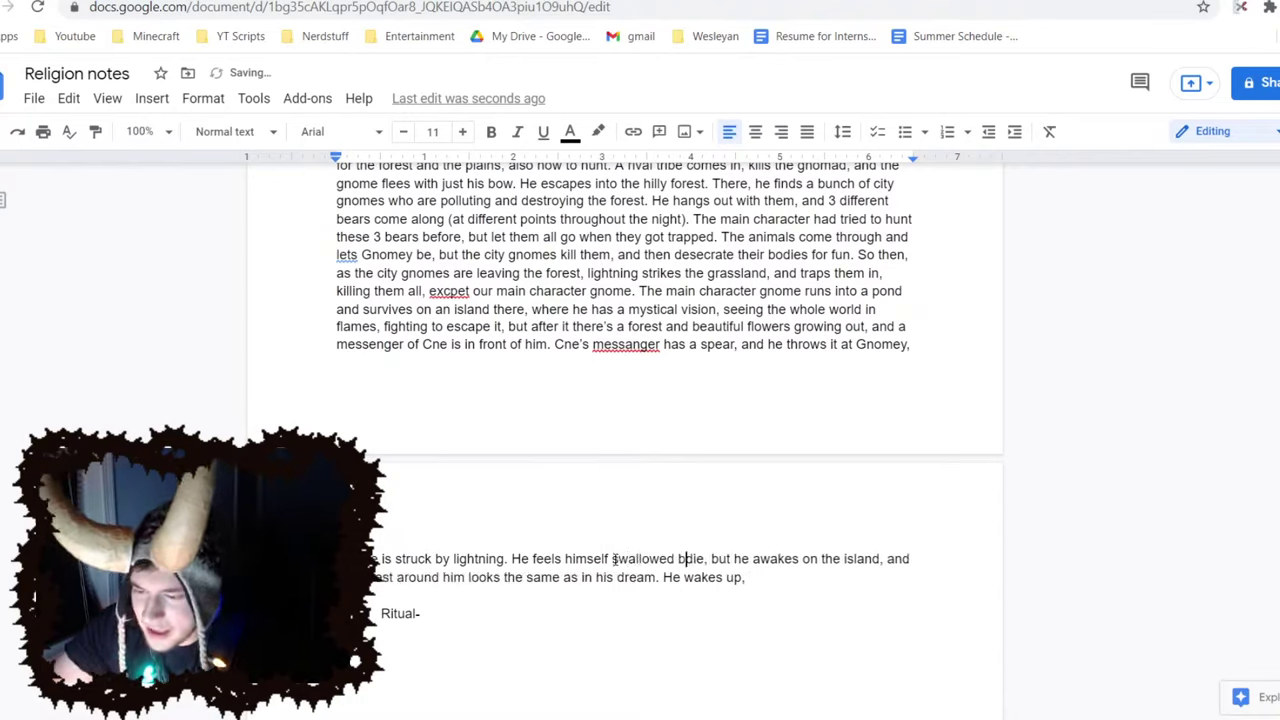
{"action": "type", "text": "ire, "}
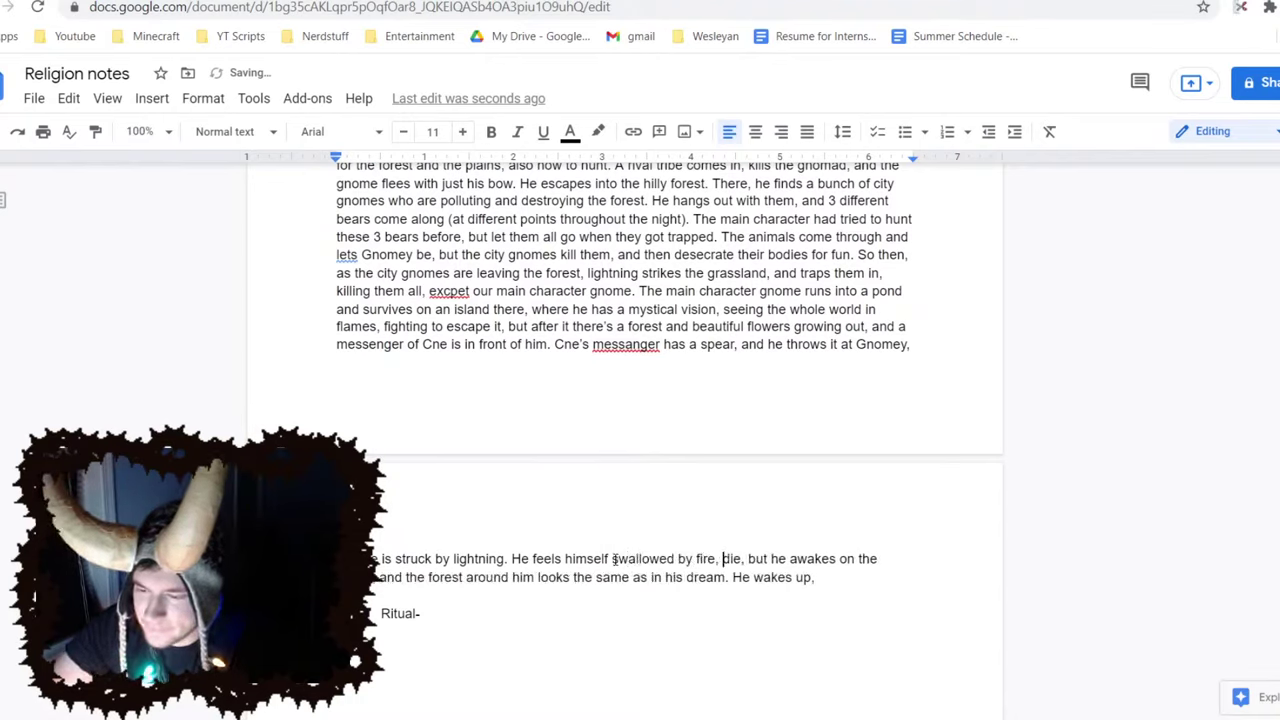
{"action": "type", "text": "crush"}
{"action": "type", "text": "falling trees"}
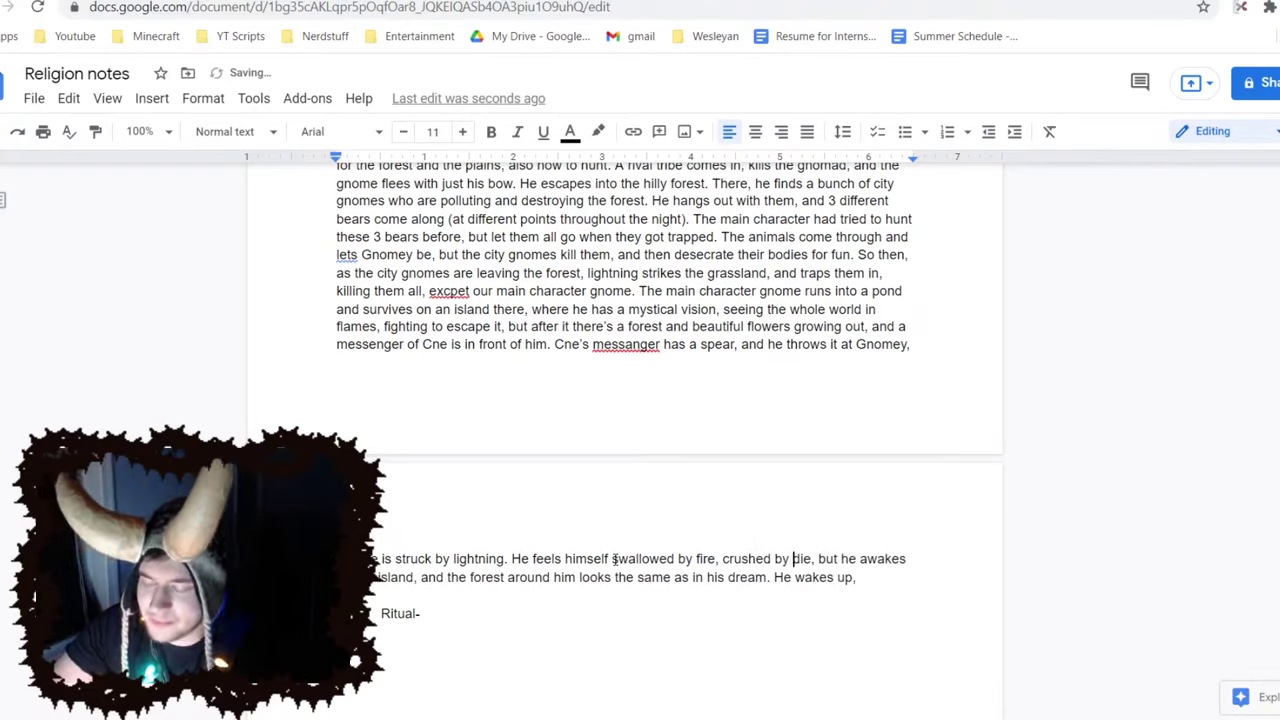
{"action": "key", "text": "BackSpace"}
{"action": "type", "text": ", "}
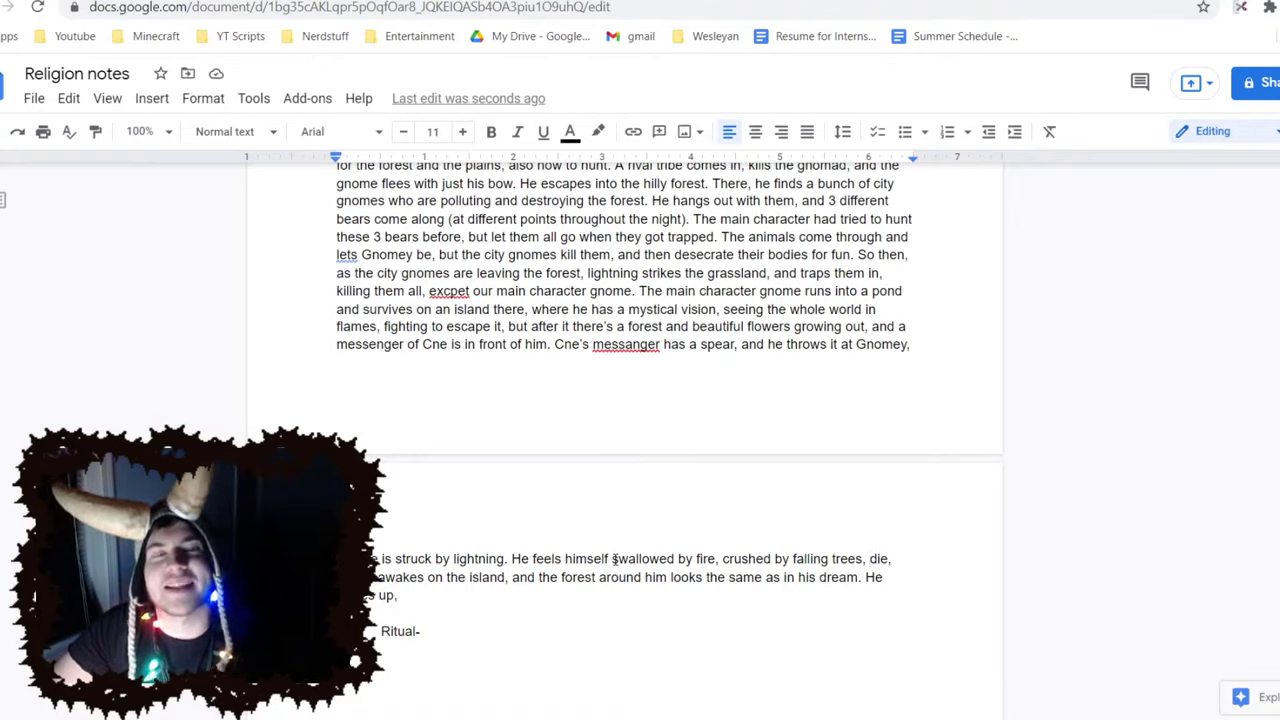
{"action": "type", "text": "burned by ho"}
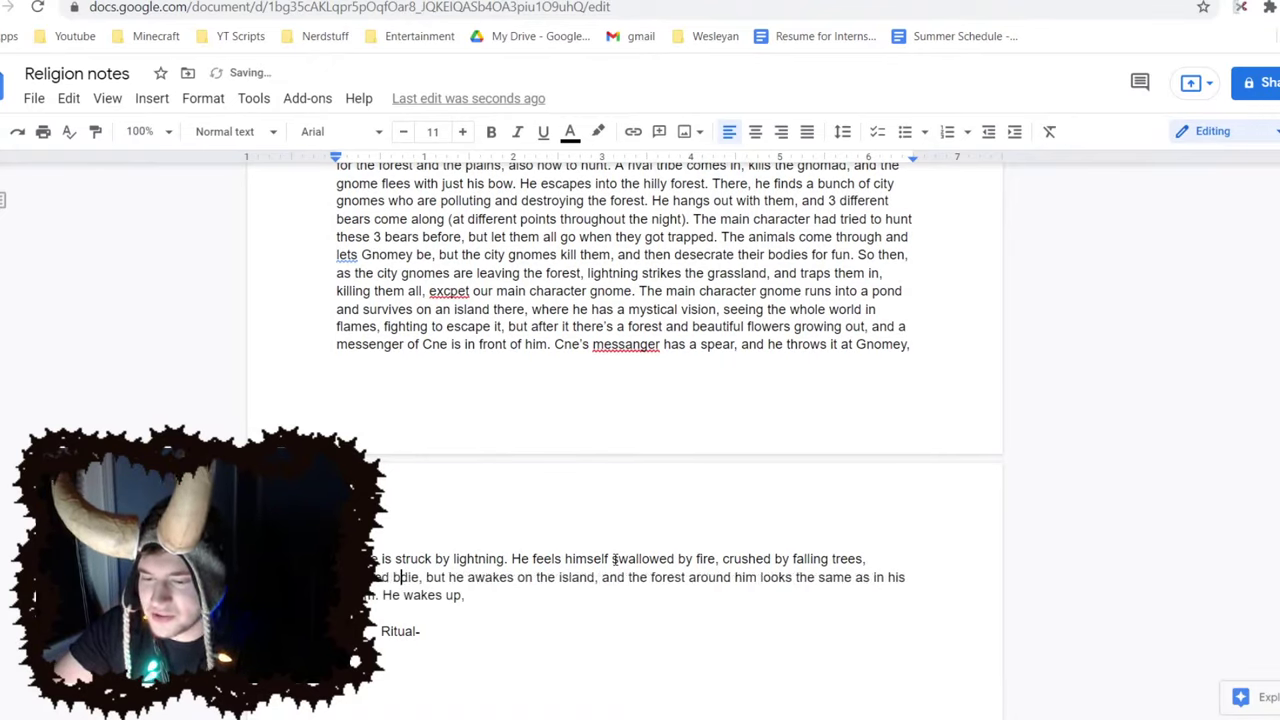
{"action": "type", "text": "rses,"}
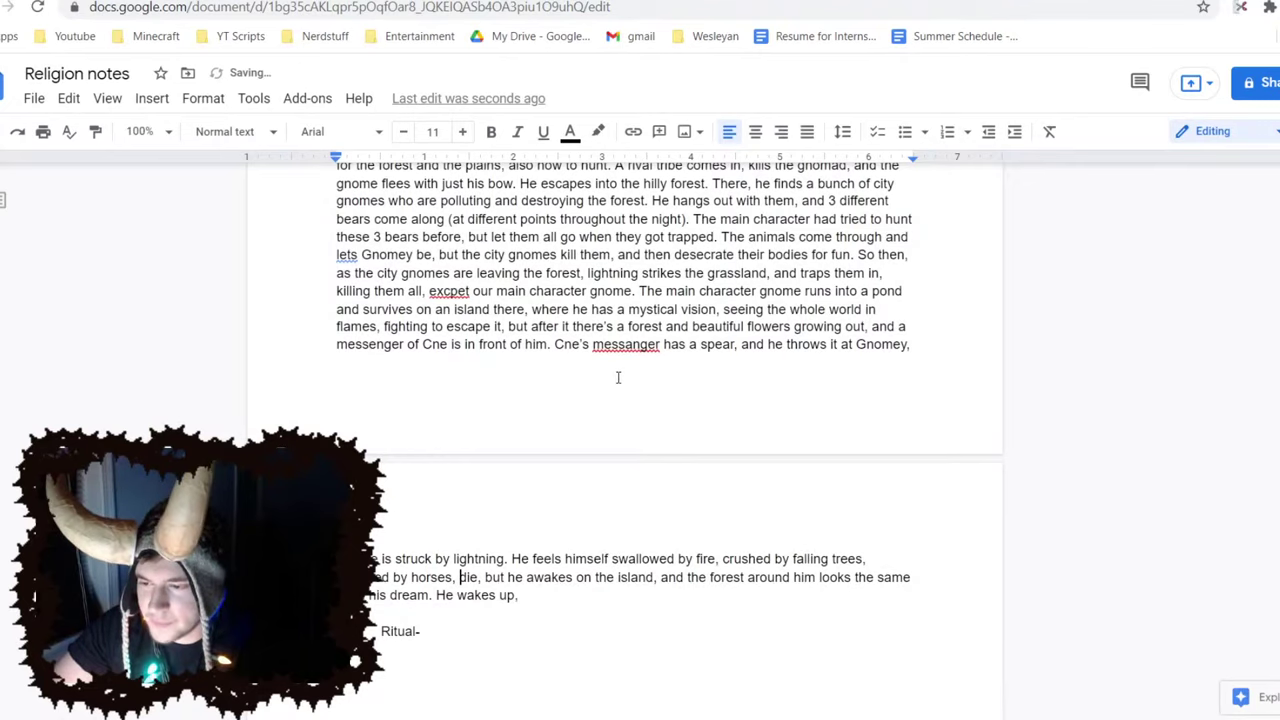
Replace "bears" with "horses" in both mentions of the three animals in the Cne story
{"action": "scroll", "coordinate": [618, 377], "scroll_direction": "up", "scroll_amount": 2}
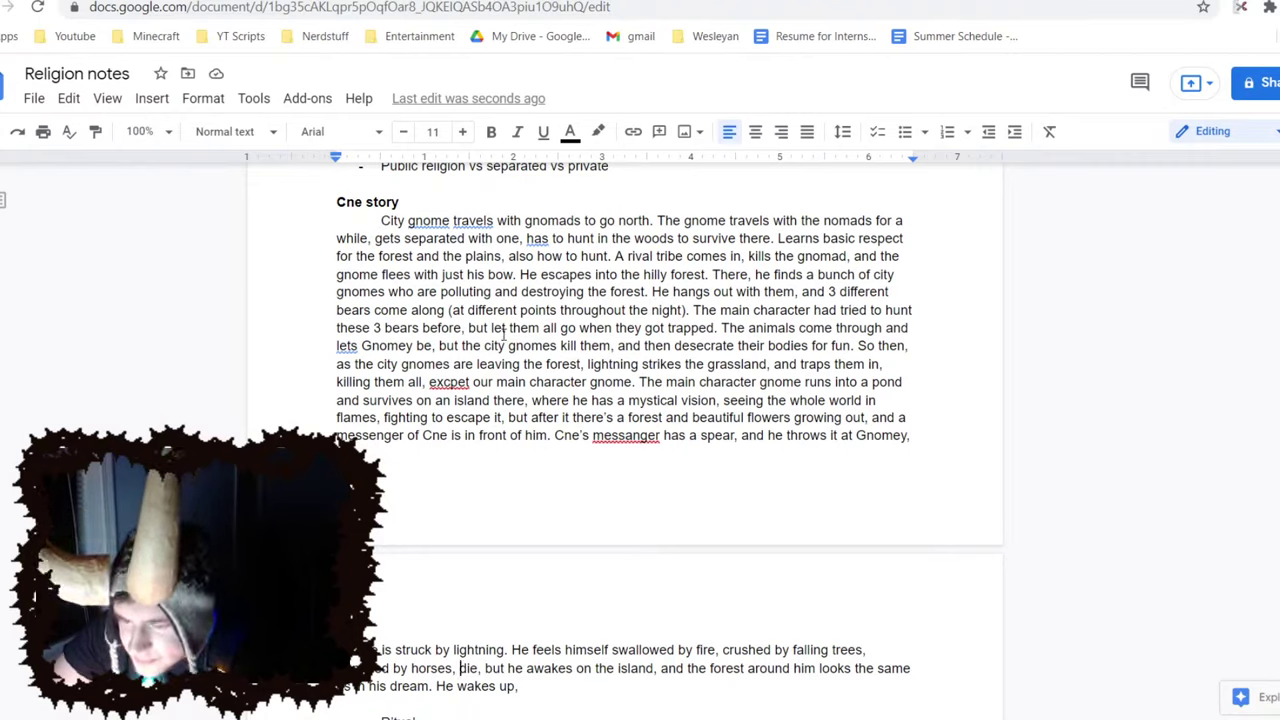
{"action": "left_click", "coordinate": [419, 328]}
{"action": "key", "text": "BackSpace"}
{"action": "key", "text": "BackSpace"}
{"action": "key", "text": "BackSpace"}
{"action": "key", "text": "BackSpace"}
{"action": "key", "text": "BackSpace"}
{"action": "type", "text": "horses"}
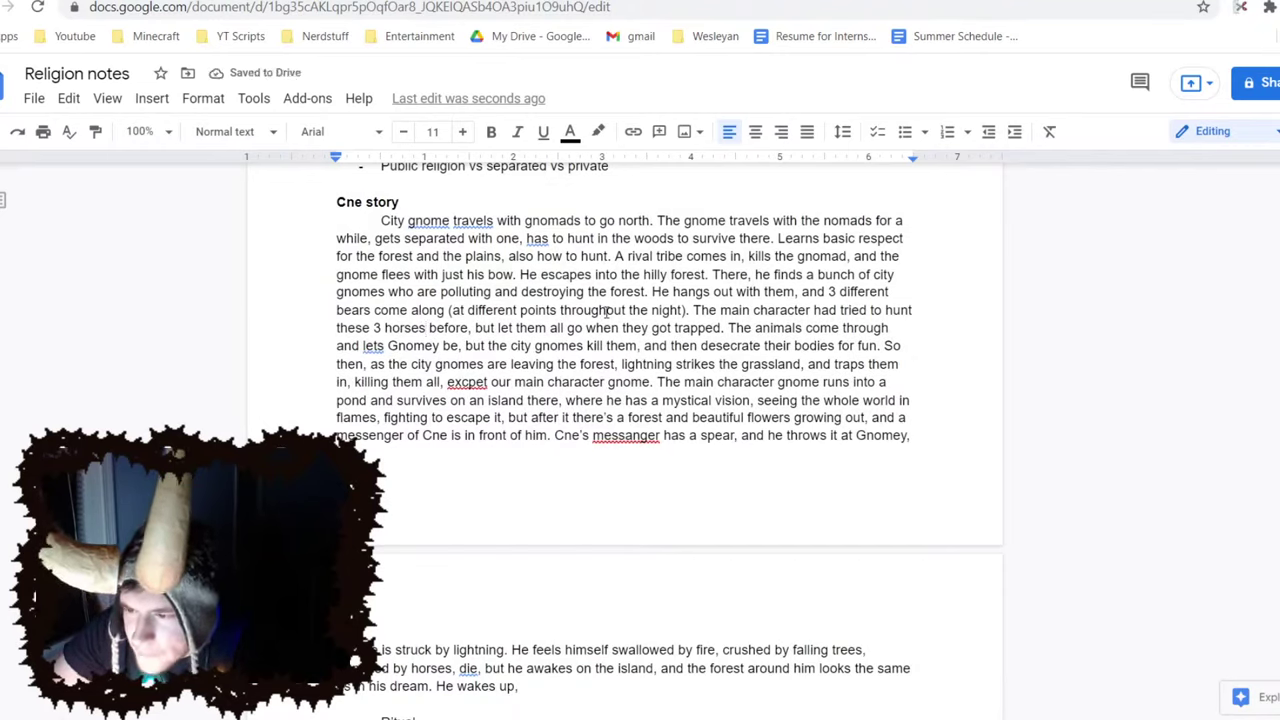
{"action": "double_click", "coordinate": [367, 318]}
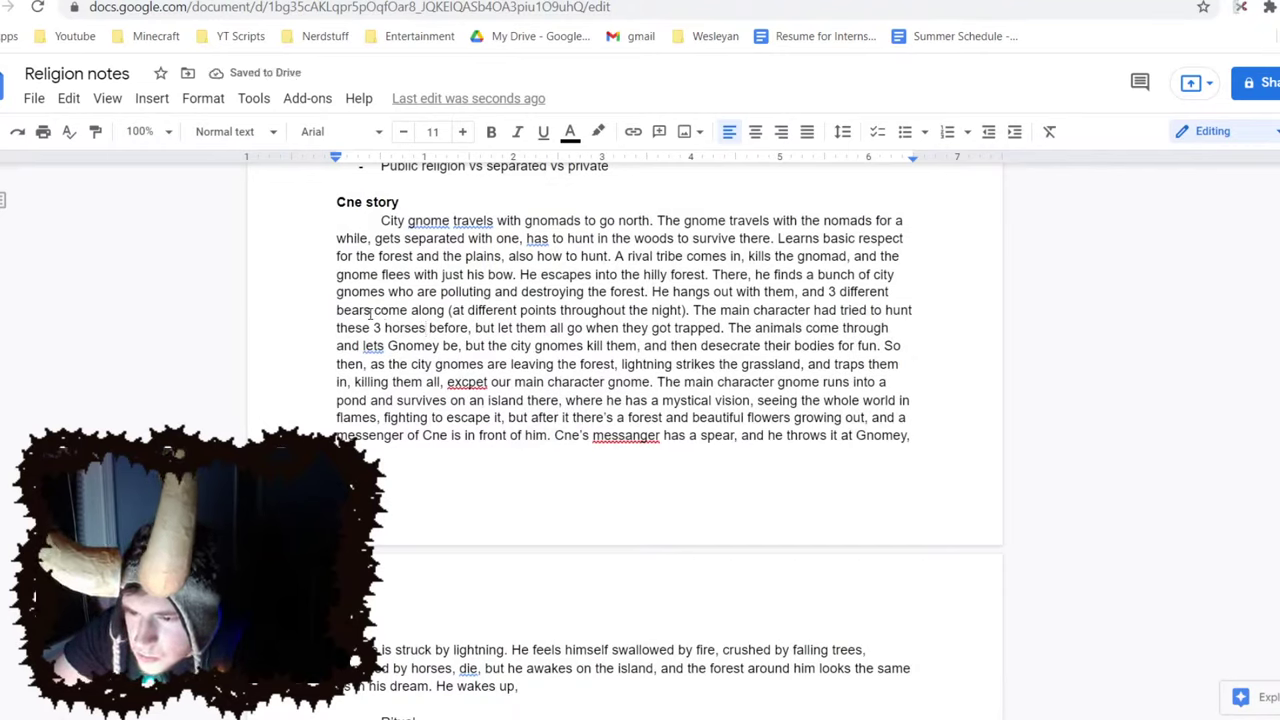
{"action": "key", "text": "BackSpace"}
{"action": "type", "text": "horses"}
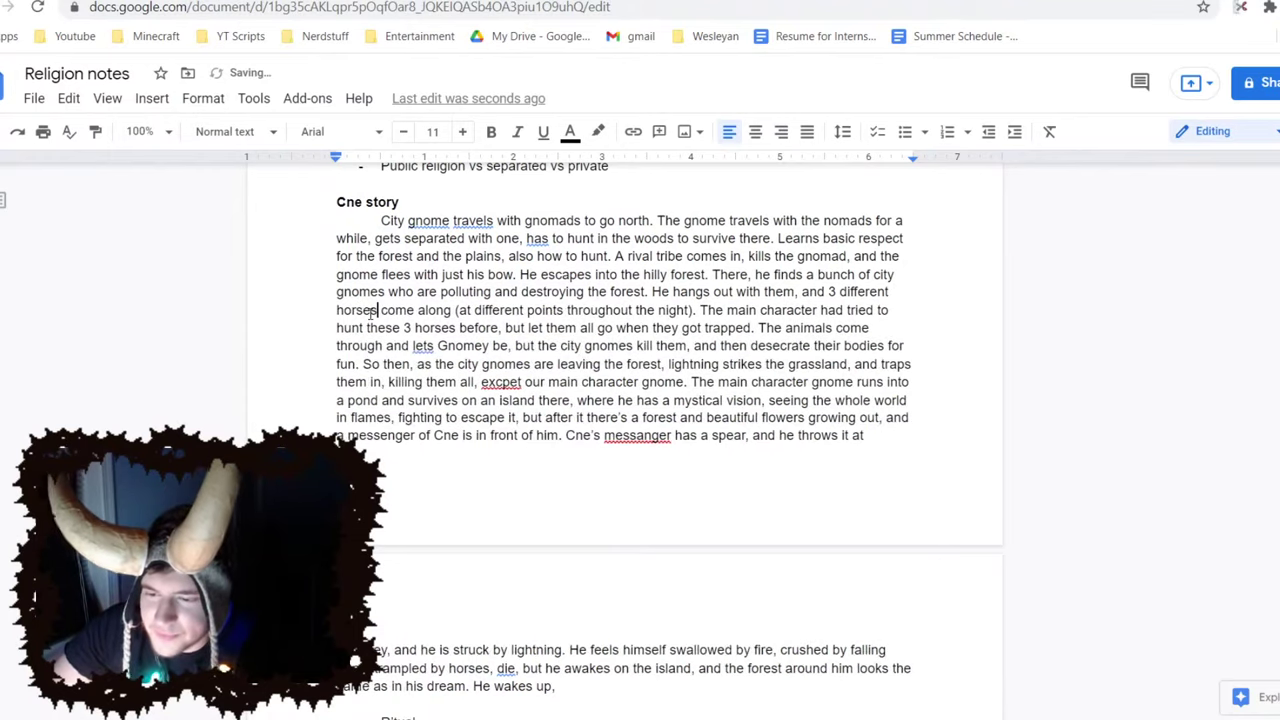
Delete "and lets Gnomey be" after "The animals come through"
{"action": "left_click_drag", "start_coordinate": [726, 310], "coordinate": [557, 366]}
{"action": "left_click", "coordinate": [752, 328]}
{"action": "left_click", "coordinate": [778, 328]}
{"action": "left_click", "coordinate": [525, 346]}
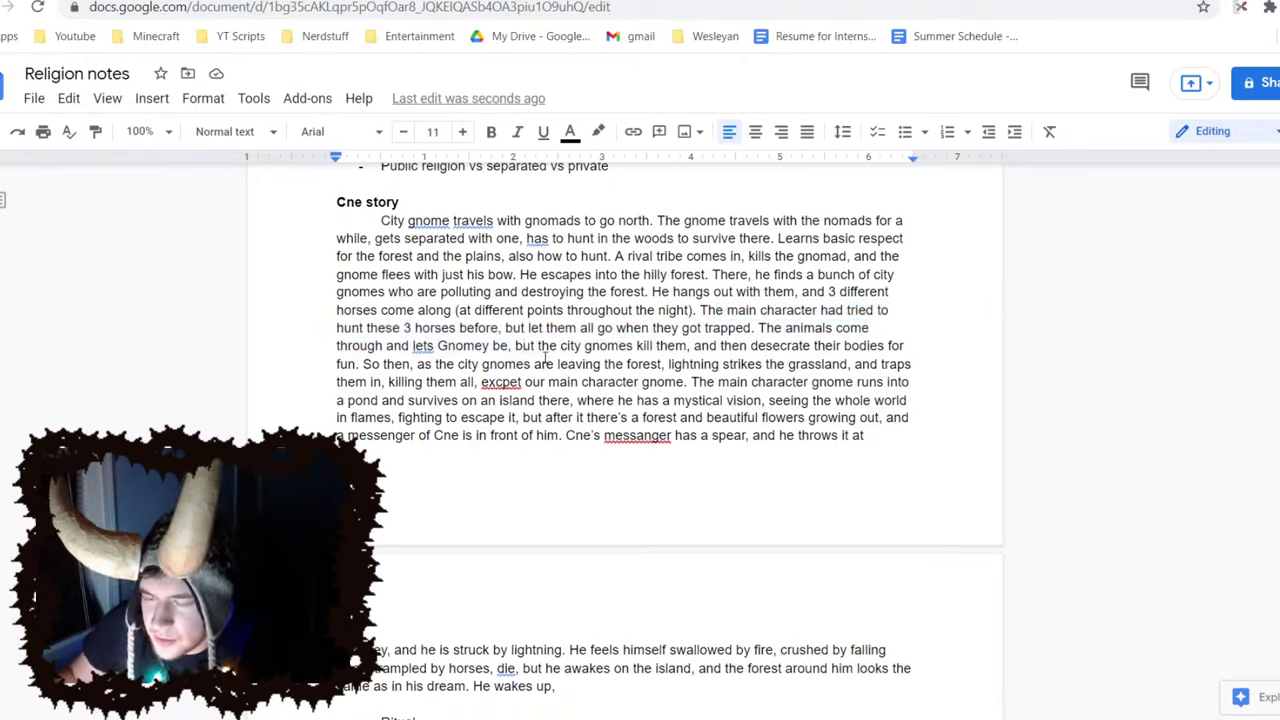
{"action": "left_click", "coordinate": [432, 347]}
{"action": "left_click", "coordinate": [480, 321]}
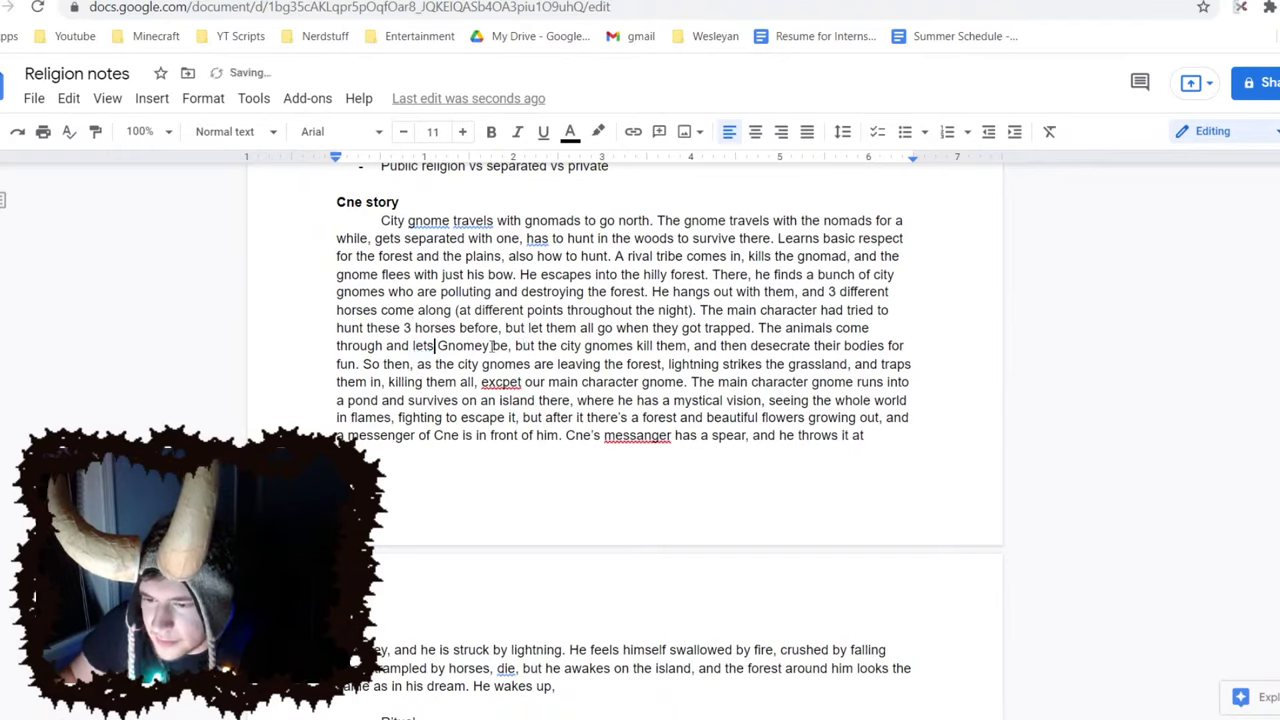
{"action": "left_click_drag", "start_coordinate": [509, 346], "coordinate": [388, 346]}
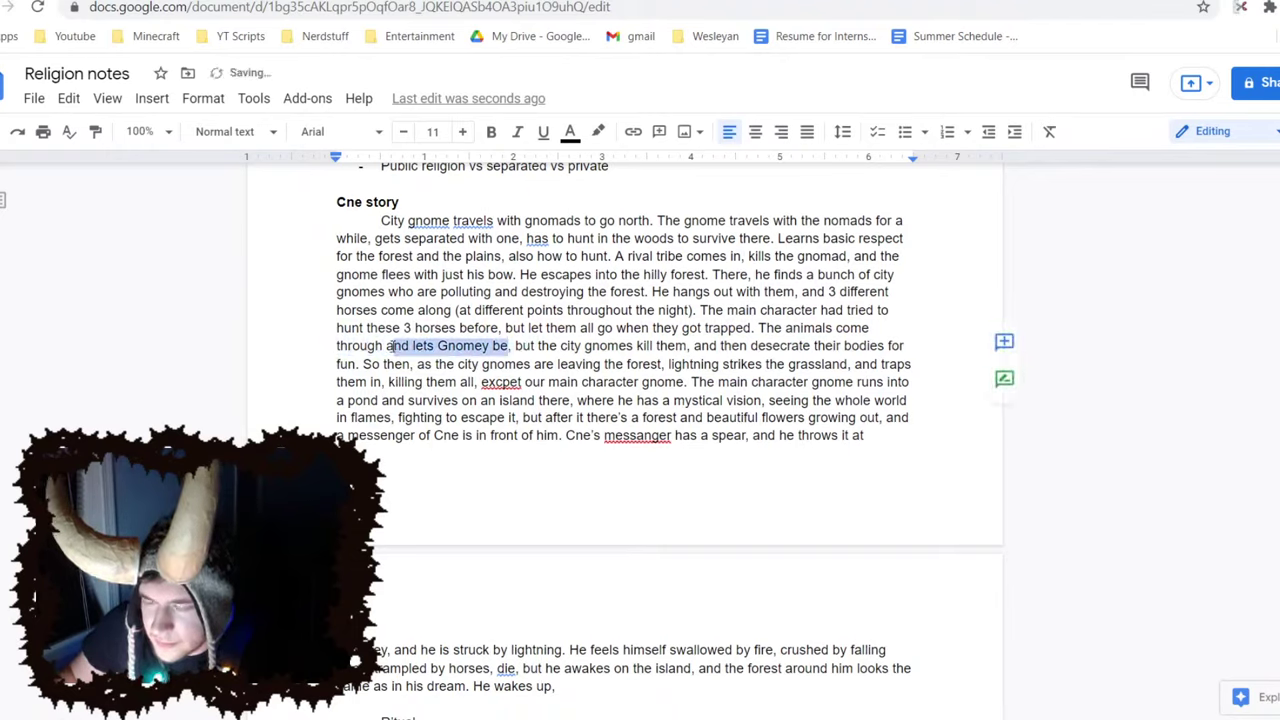
{"action": "key", "text": "BackSpace"}
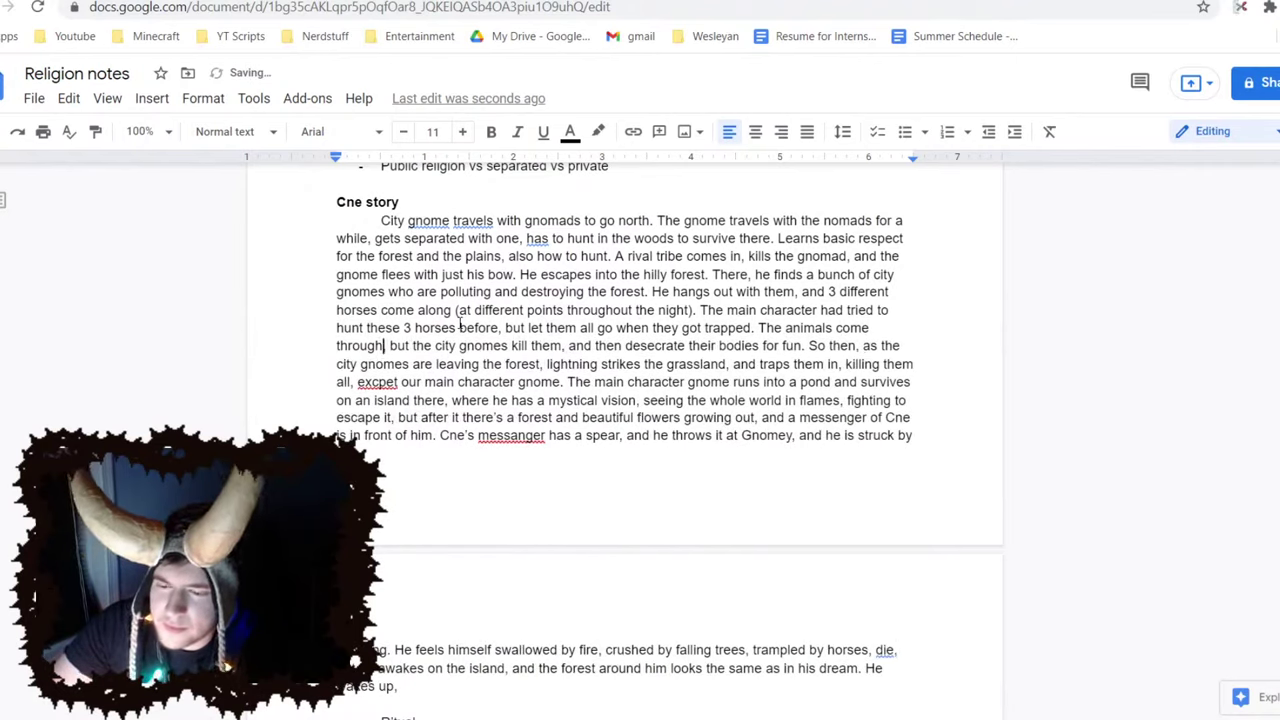
Insert ", and gnomey can basically speak to them, warning about these city folk" after "The animals come through"
{"action": "type", "text": ", and gnomey can"}
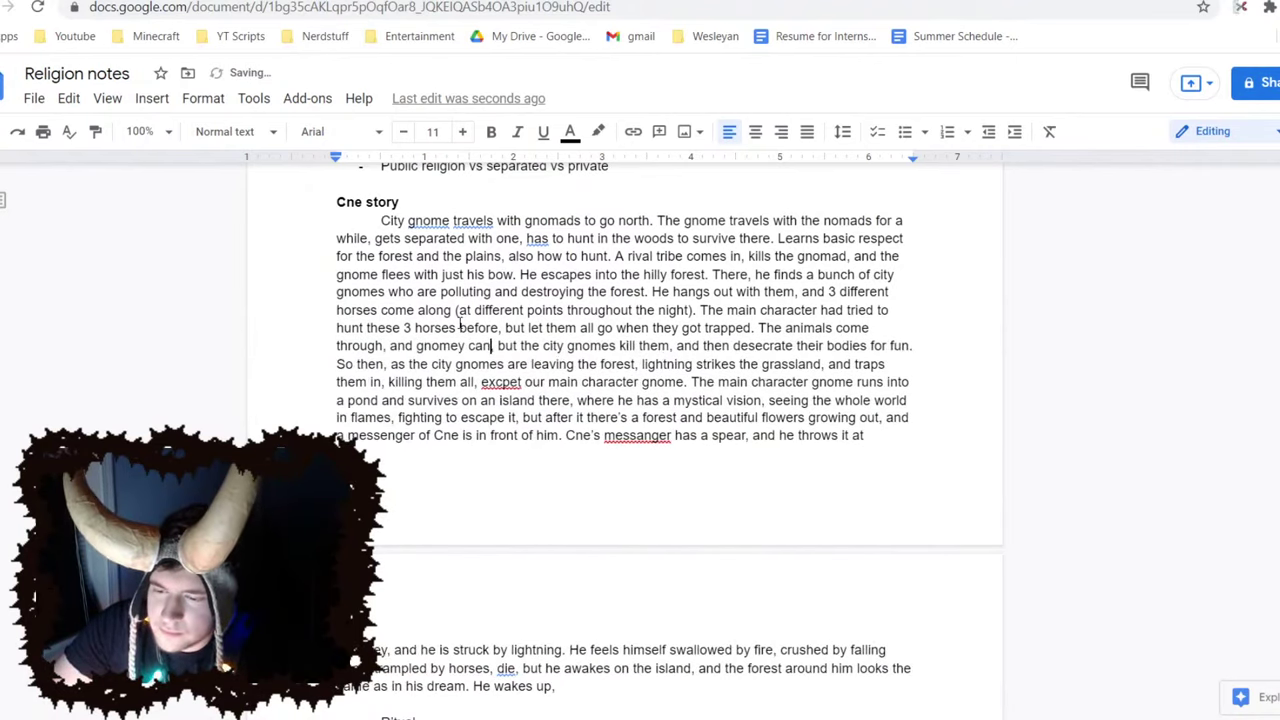
{"action": "type", "text": " basi"}
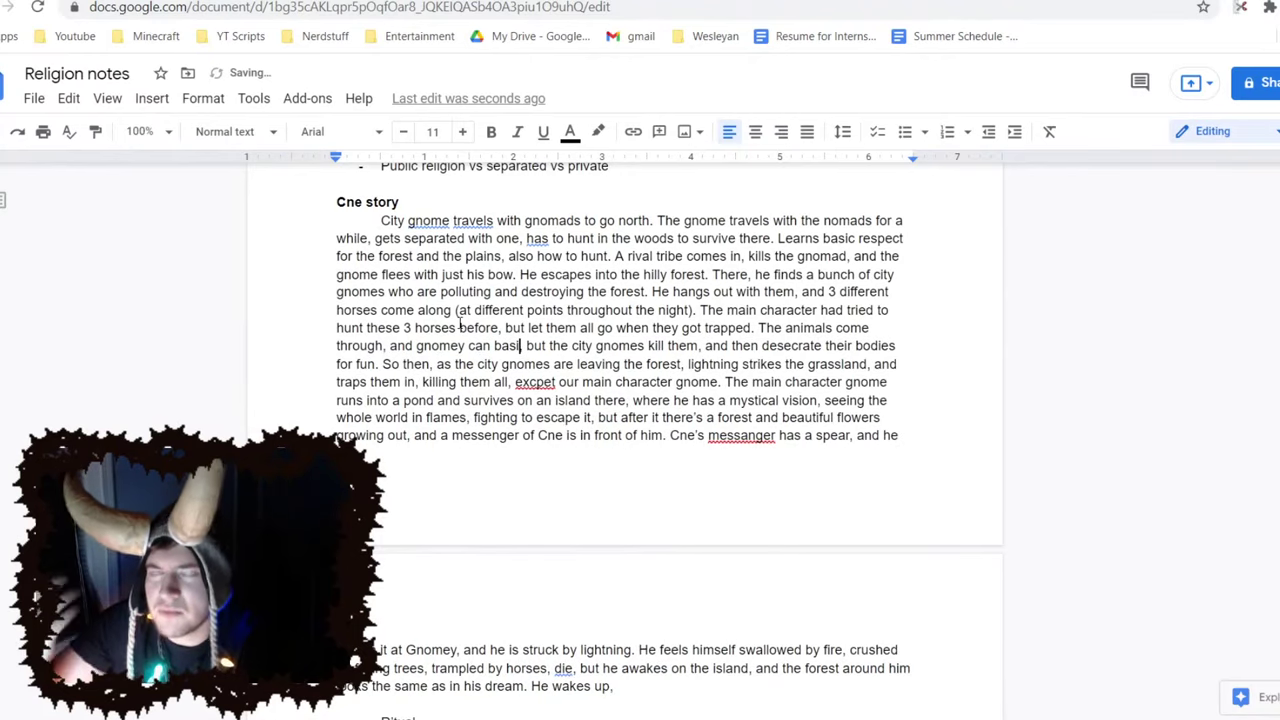
{"action": "type", "text": "cally"}
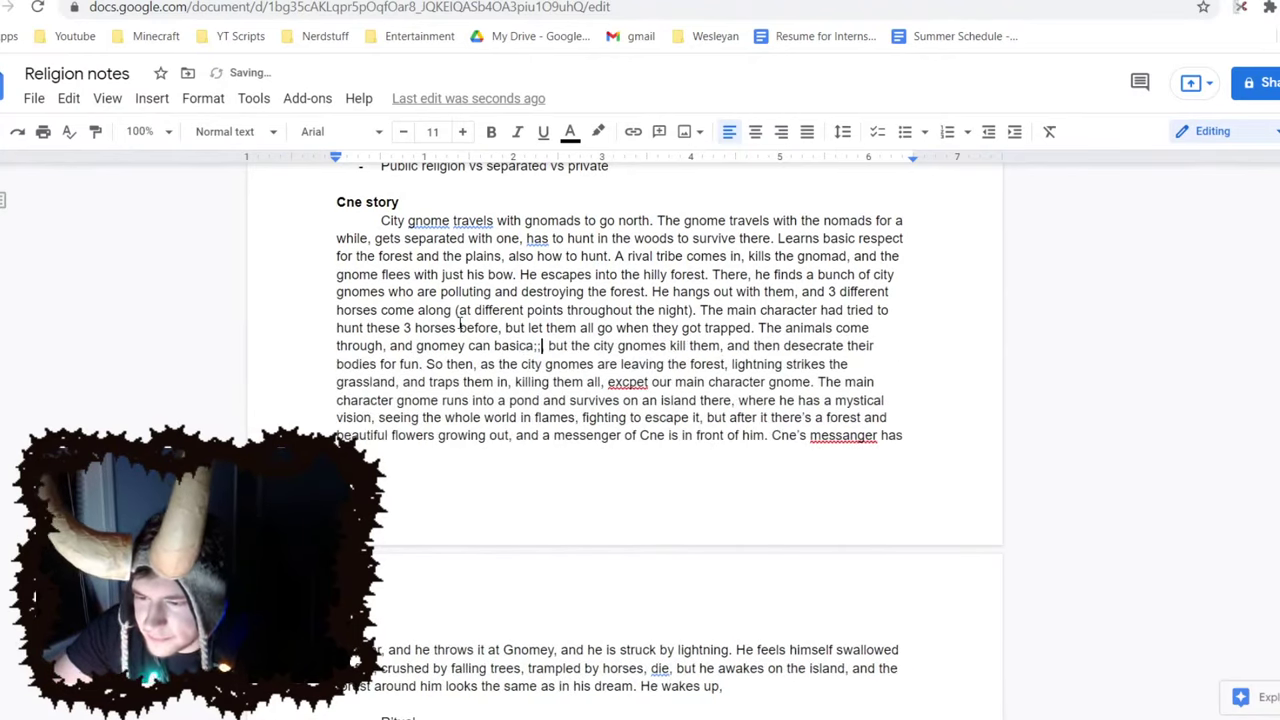
{"action": "type", "text": " speak to them"}
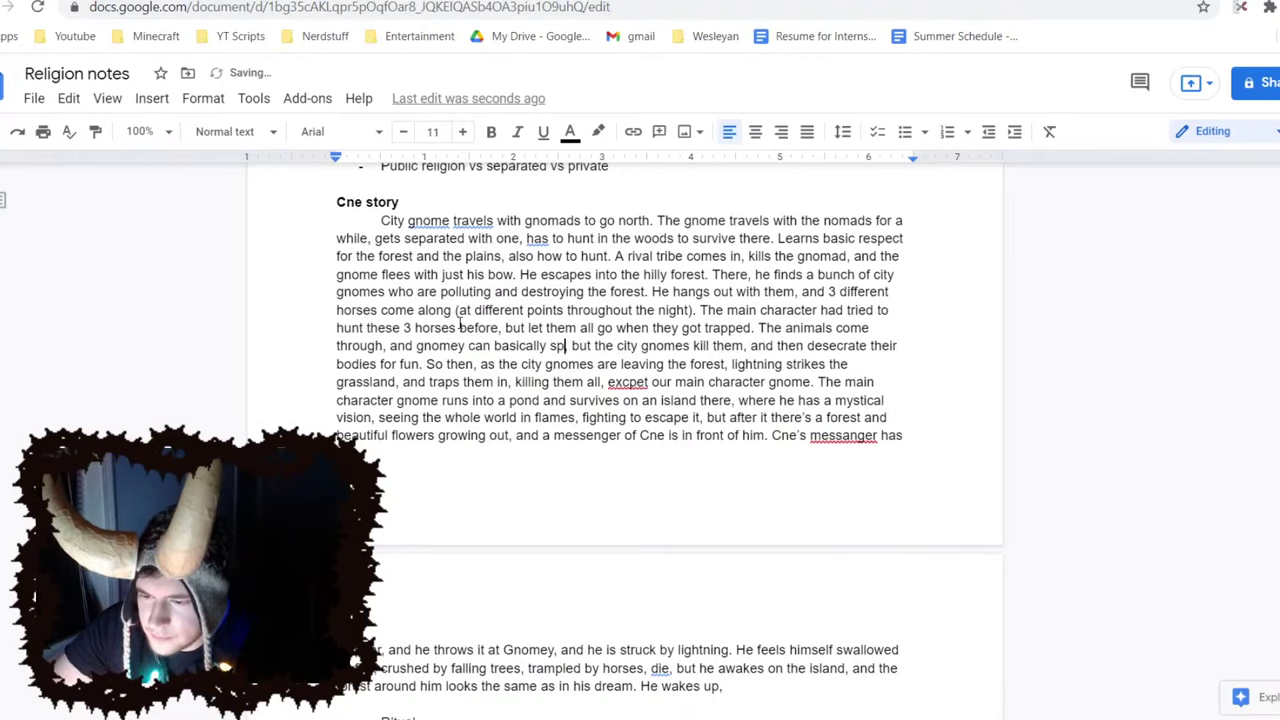
{"action": "type", "text": ", warning about "}
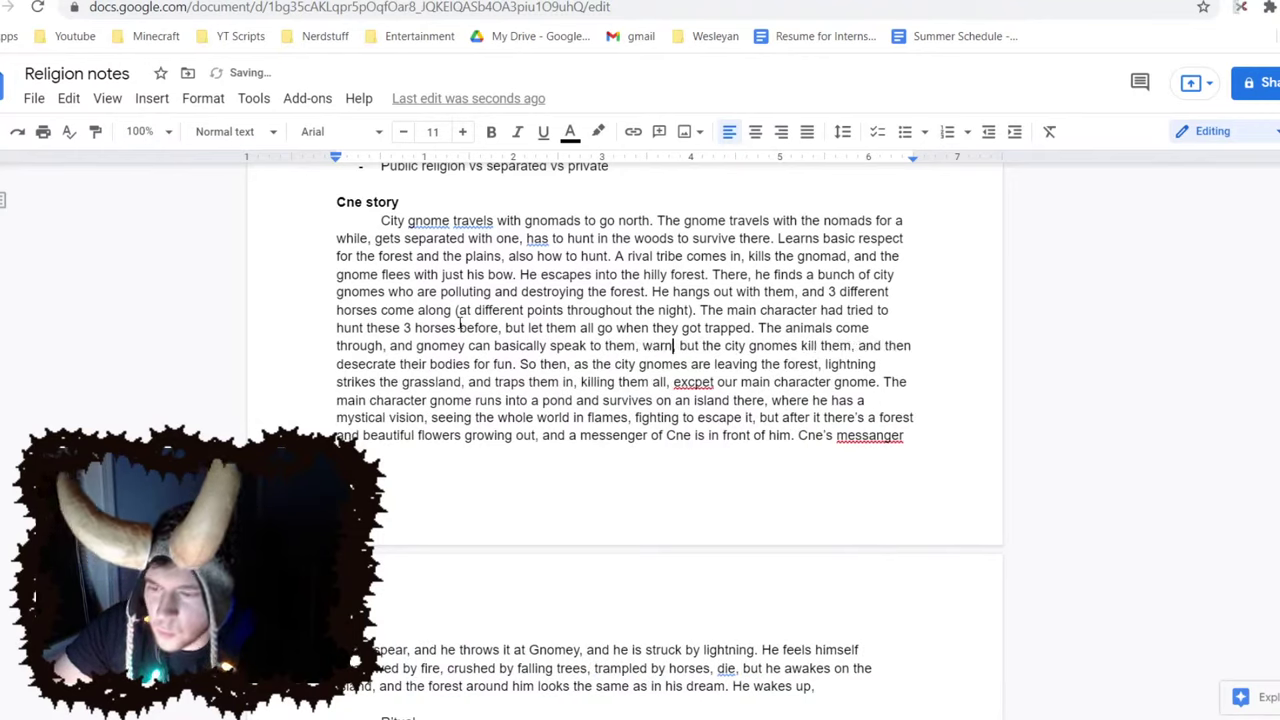
{"action": "type", "text": "these city fo"}
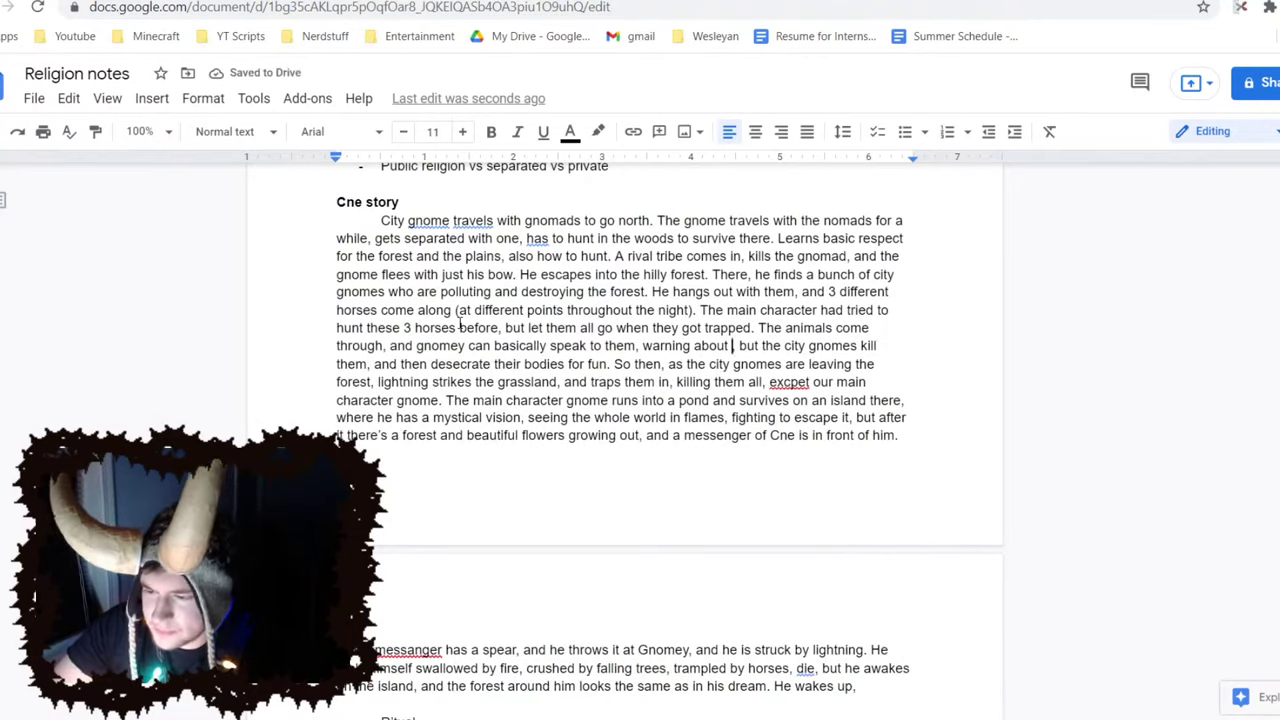
{"action": "type", "text": "lk, bu,"}
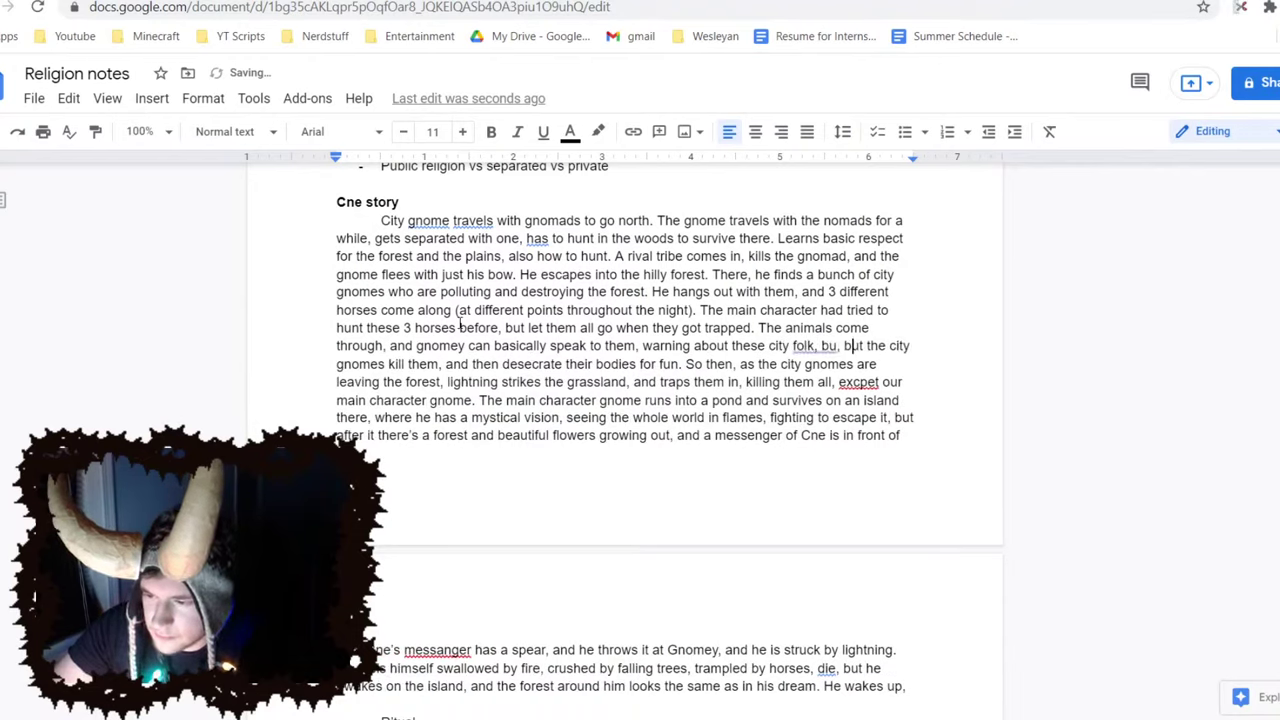
End the sentence after "these city folk" and remove the leftover "but" so a new sentence starts with "The city gnomes kill them"
{"action": "key", "text": "BackSpace"}
{"action": "key", "text": "BackSpace"}
{"action": "key", "text": "BackSpace"}
{"action": "key", "text": "BackSpace"}
{"action": "key", "text": "BackSpace"}
{"action": "key", "text": "BackSpace"}
{"action": "key", "text": "BackSpace"}
{"action": "key", "text": "BackSpace"}
{"action": "key", "text": "BackSpace"}
{"action": "key", "text": "BackSpace"}
{"action": "key", "text": "BackSpace"}
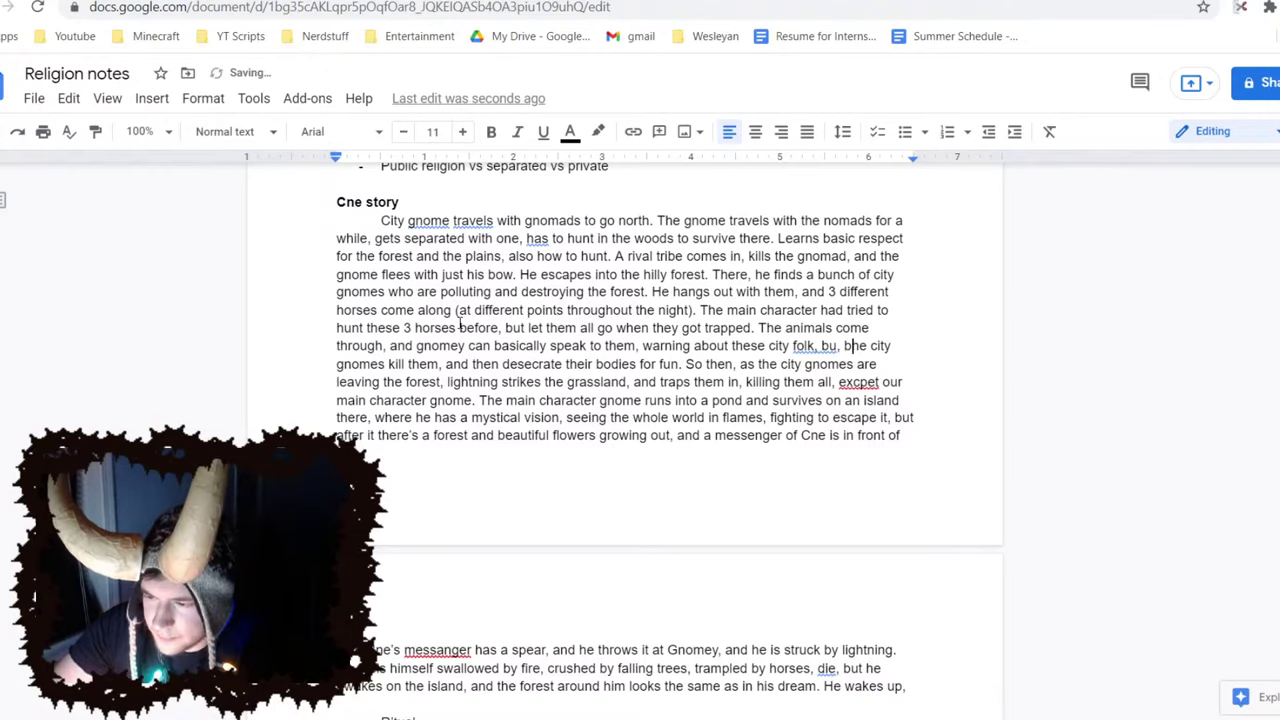
{"action": "type", "text": ". T"}
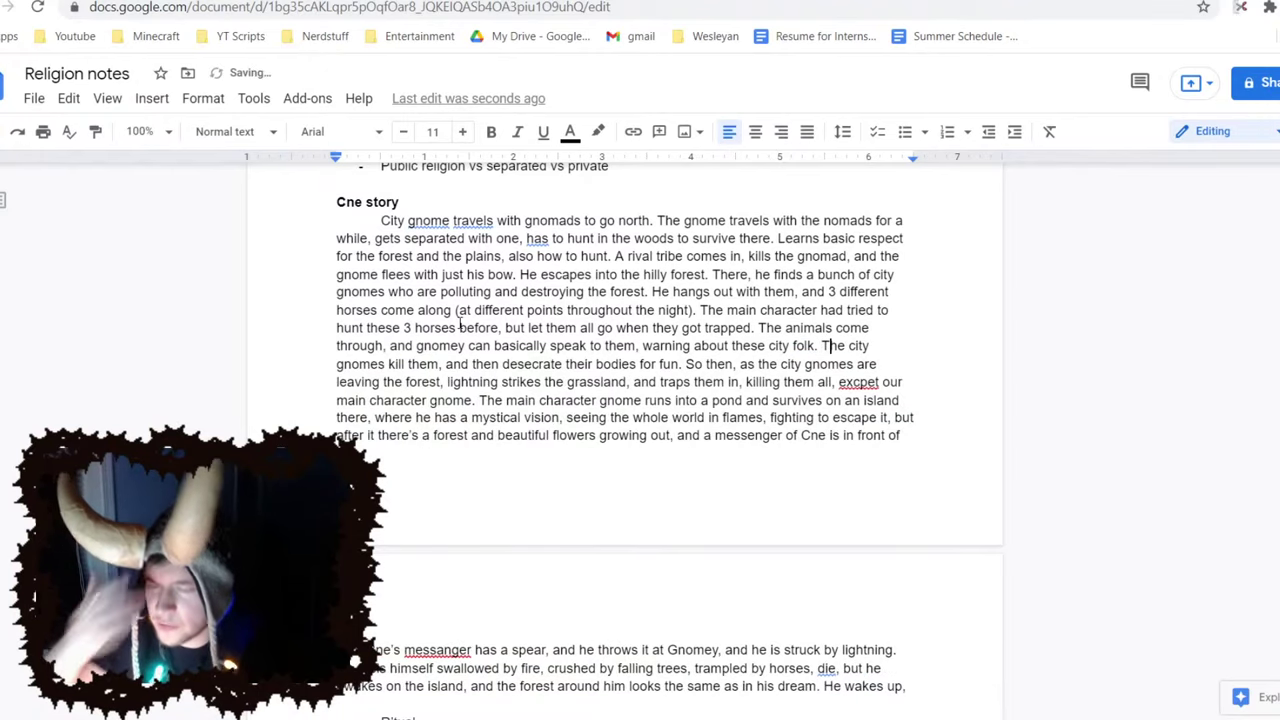
{"action": "scroll", "coordinate": [531, 395], "scroll_direction": "down", "scroll_amount": 2}
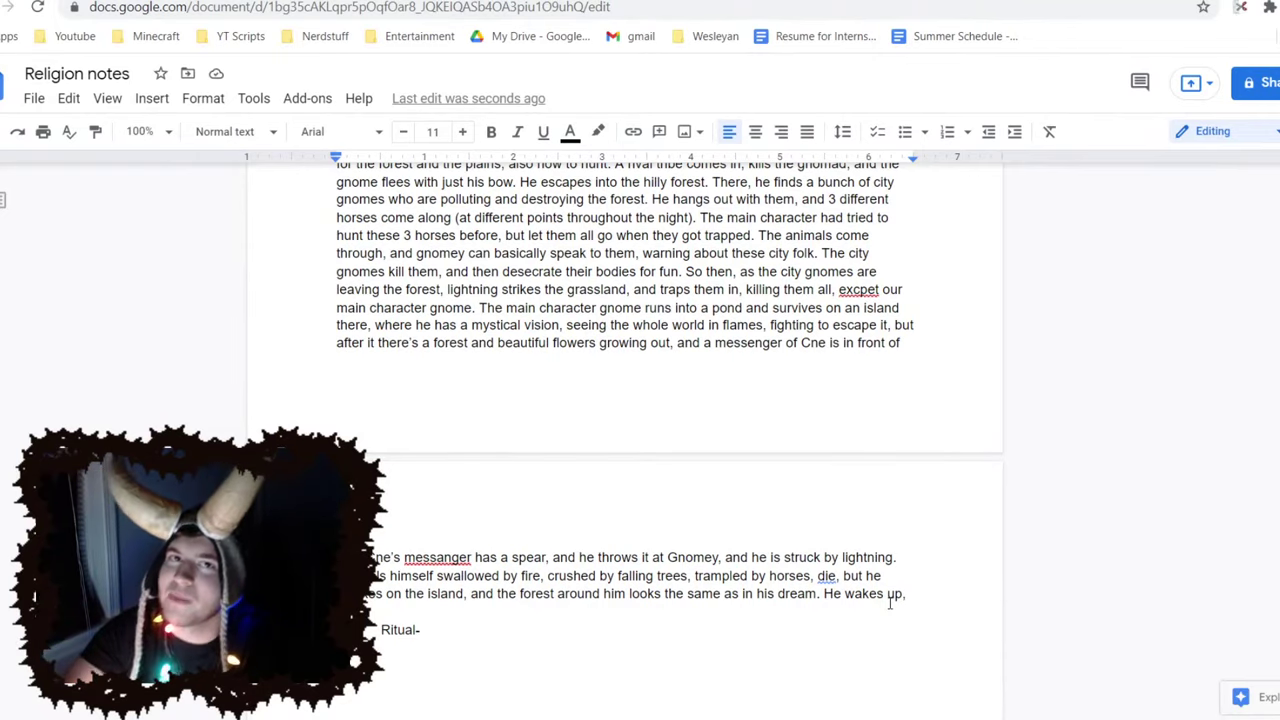
{"action": "scroll", "coordinate": [889, 602], "scroll_direction": "up", "scroll_amount": 3}
{"action": "scroll", "coordinate": [889, 605], "scroll_direction": "down", "scroll_amount": 2}
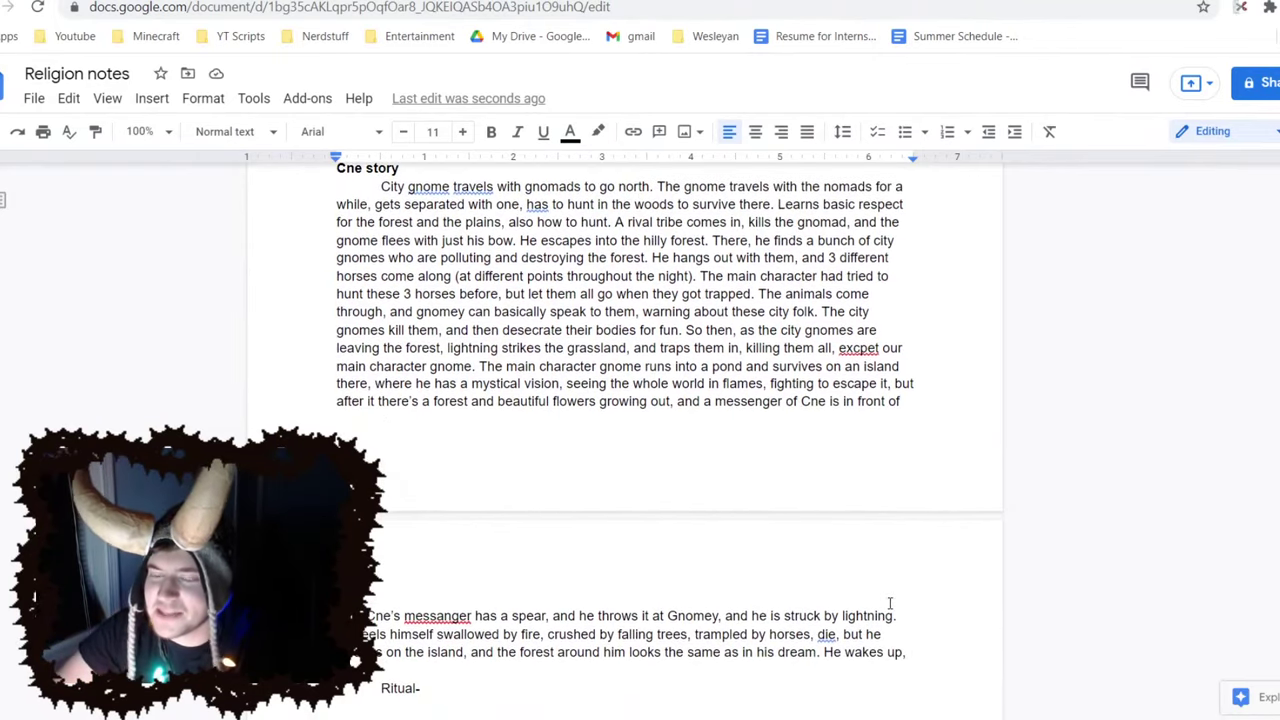